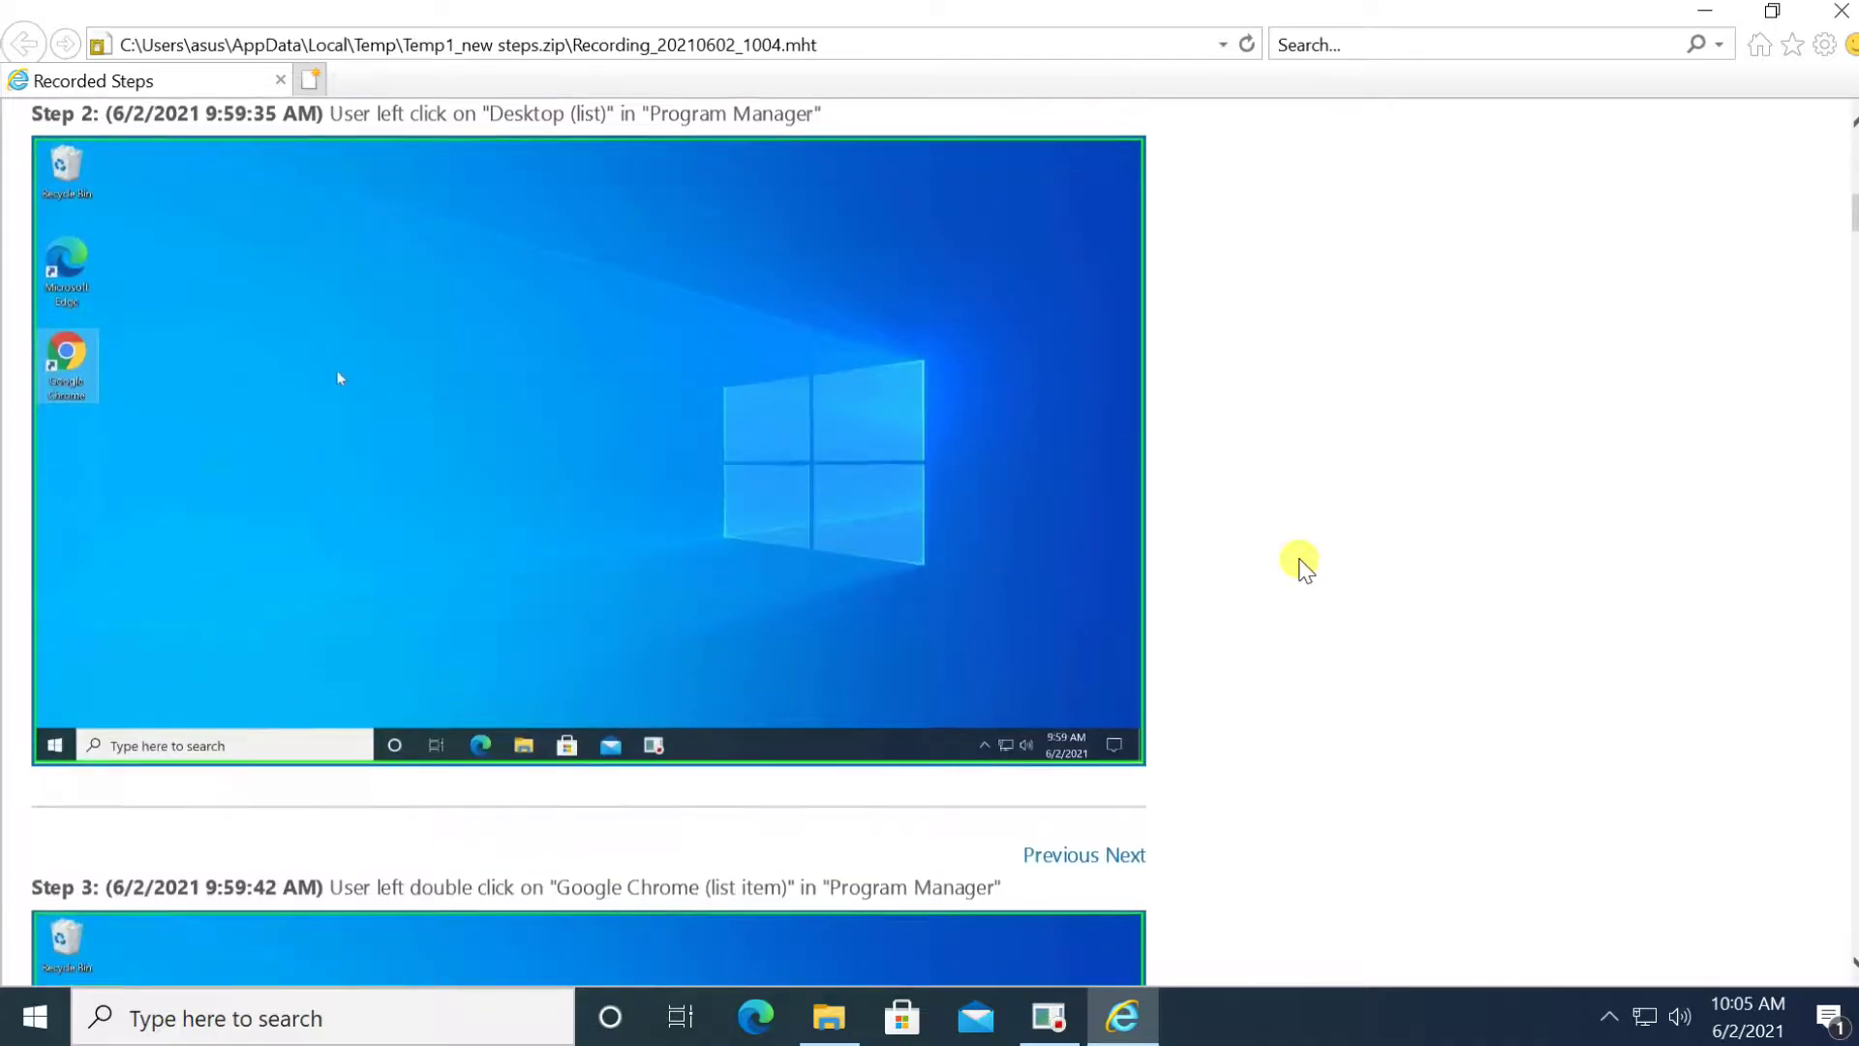
# - Scroll through the recorded steps report from Step 2 down to Step 18, which closes Mail
pyautogui.scroll(3, 1301, 567)
pyautogui.scroll(-8, 1300, 567)
pyautogui.scroll(-3, 1300, 567)
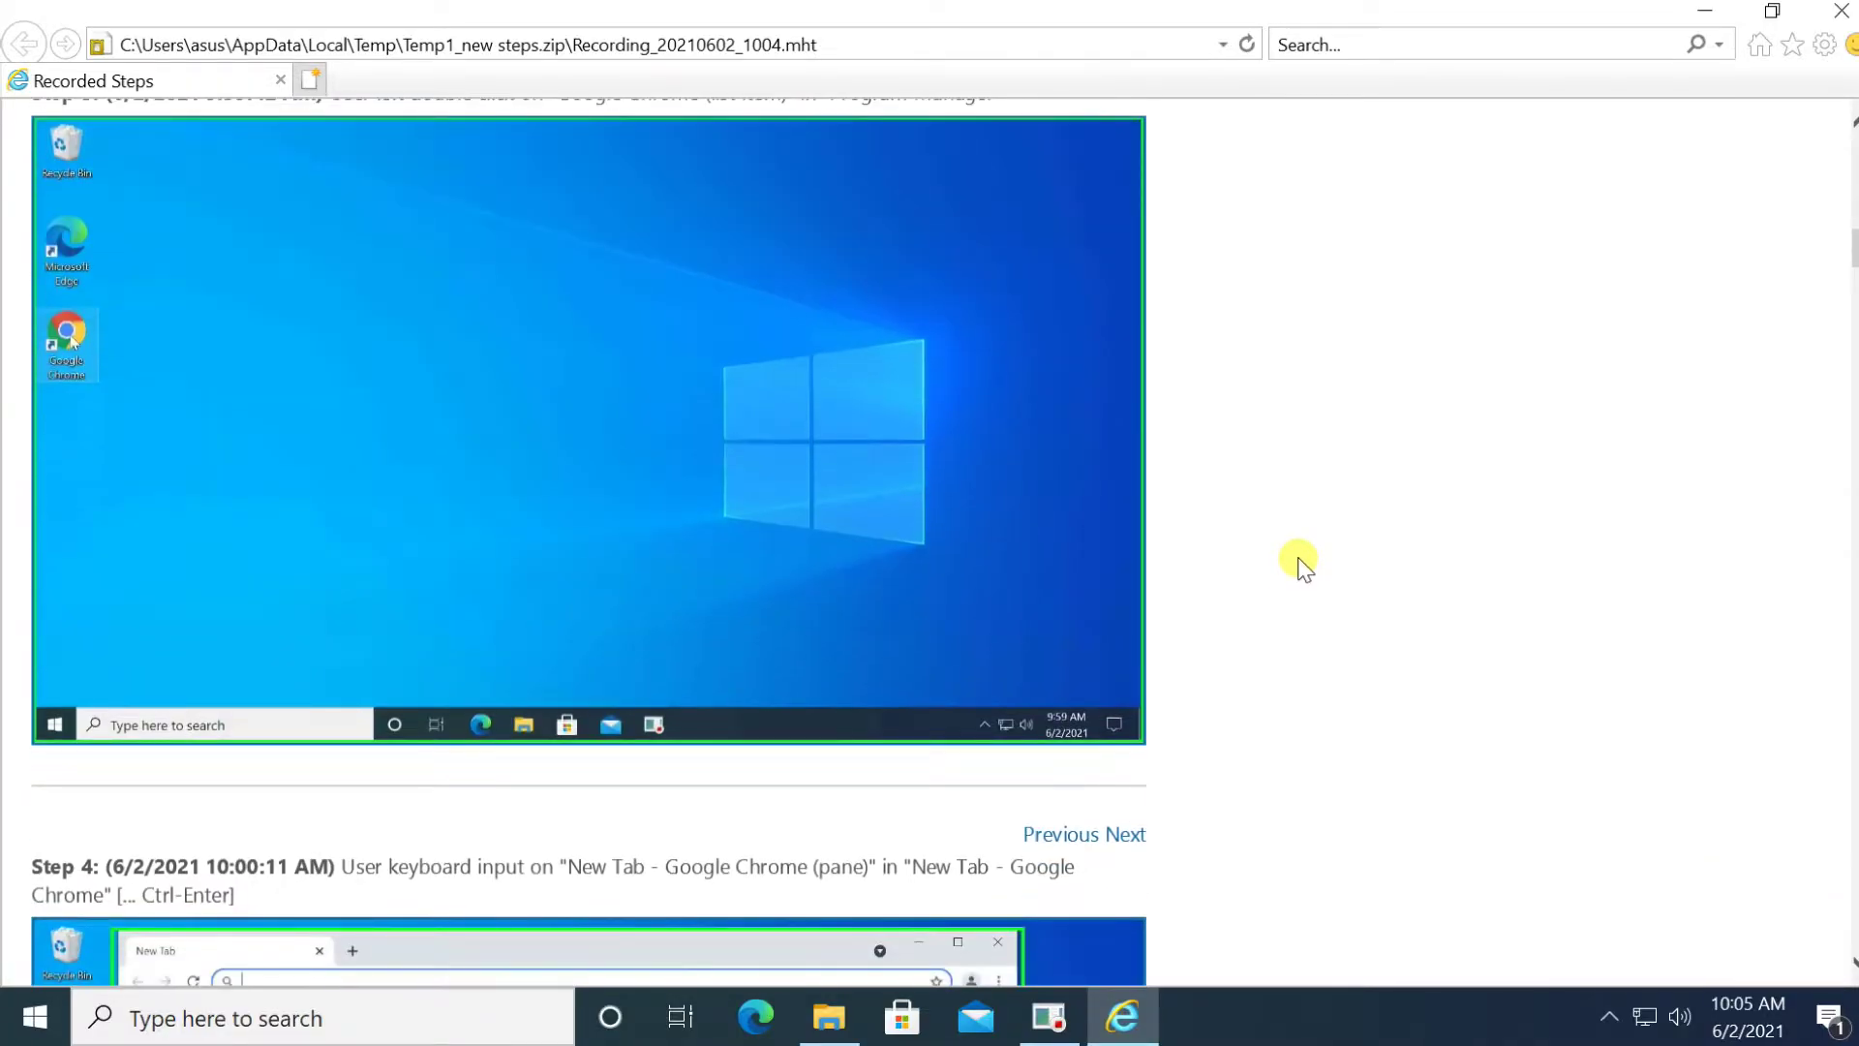
pyautogui.scroll(-1, 1300, 566)
pyautogui.scroll(-5, 1300, 567)
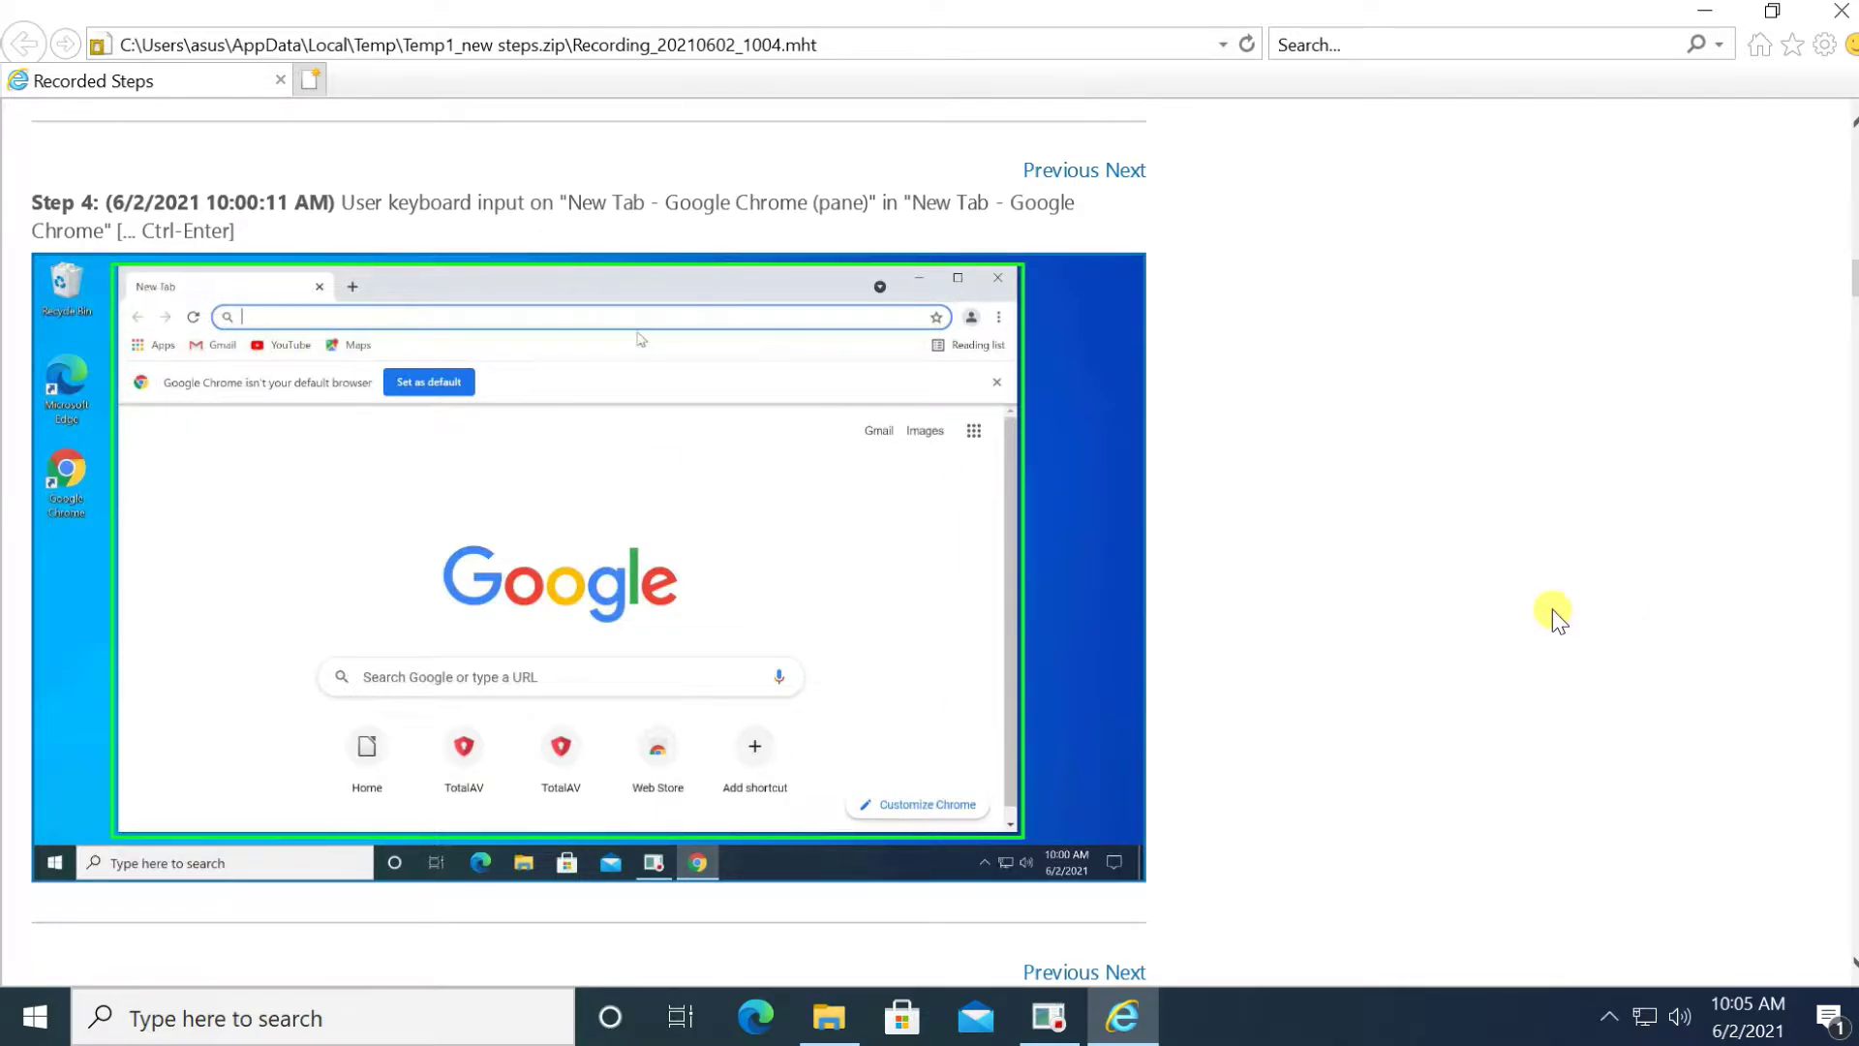
pyautogui.scroll(-8, 1552, 608)
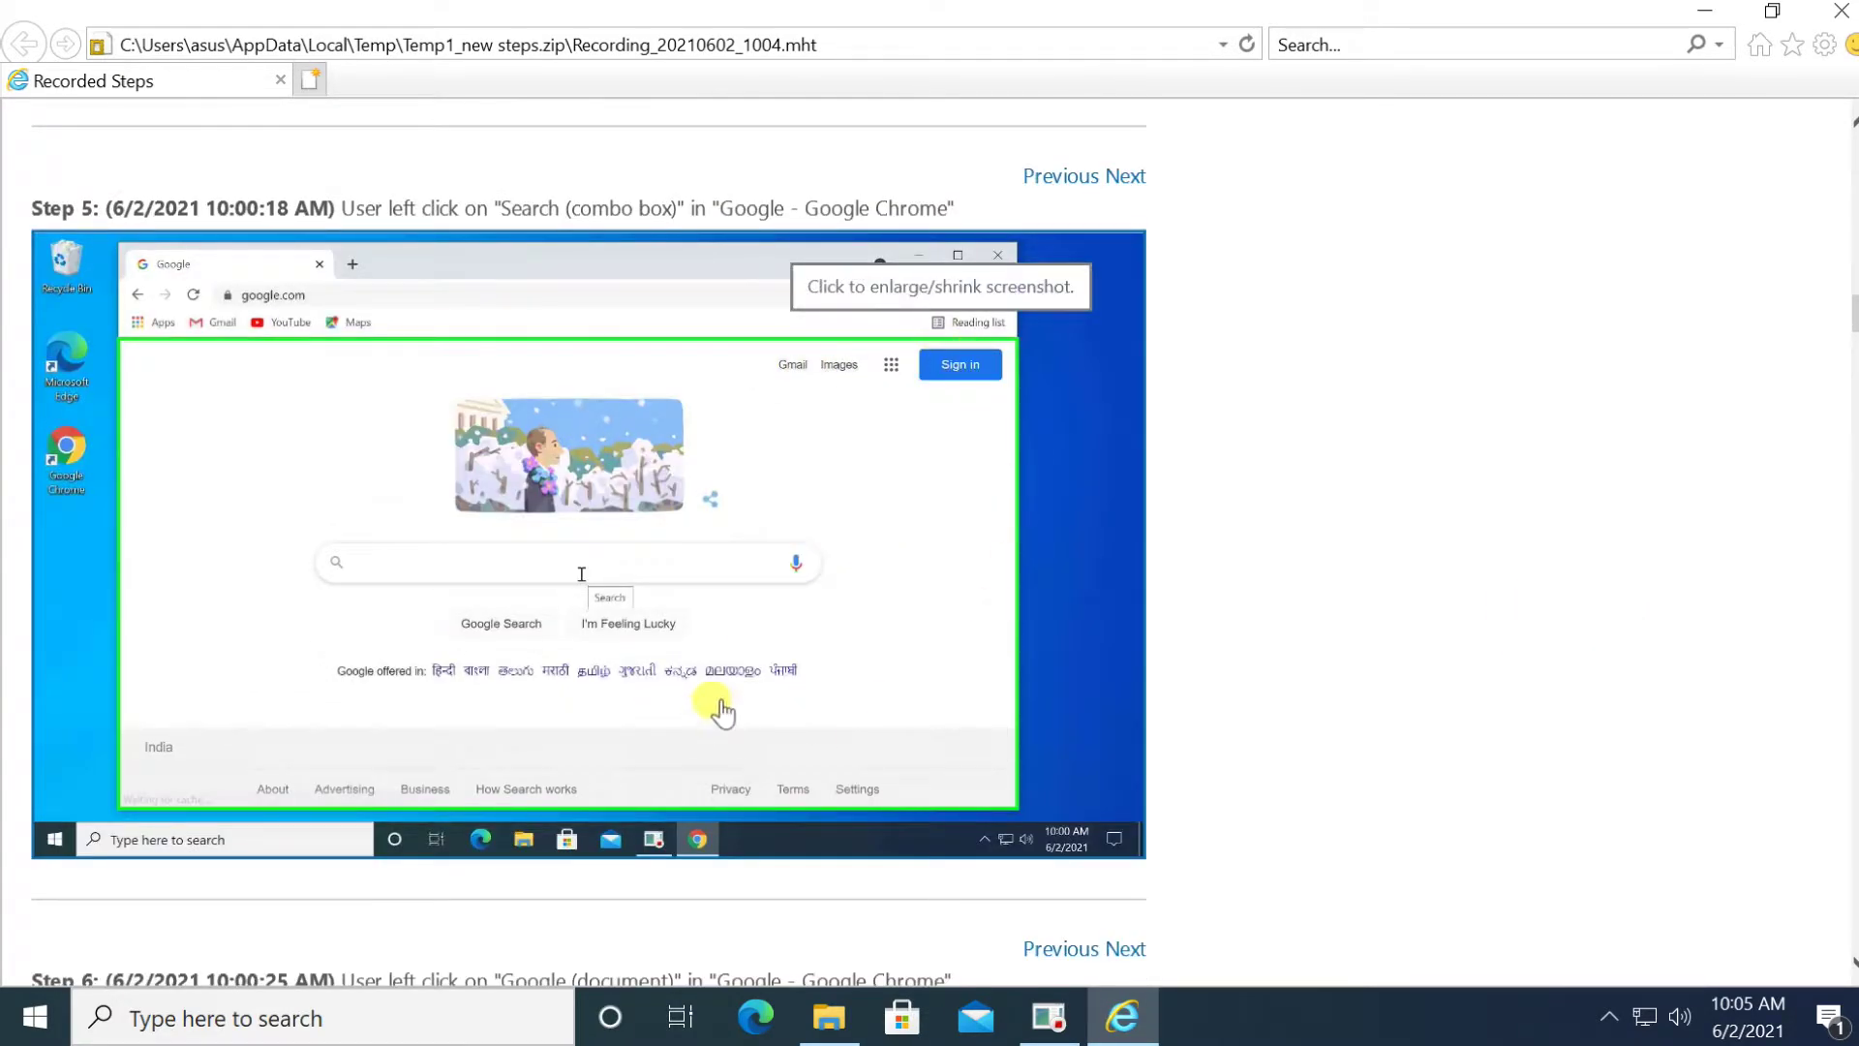
pyautogui.scroll(-1, 1462, 586)
pyautogui.scroll(-6, 1462, 586)
pyautogui.scroll(-1, 1462, 591)
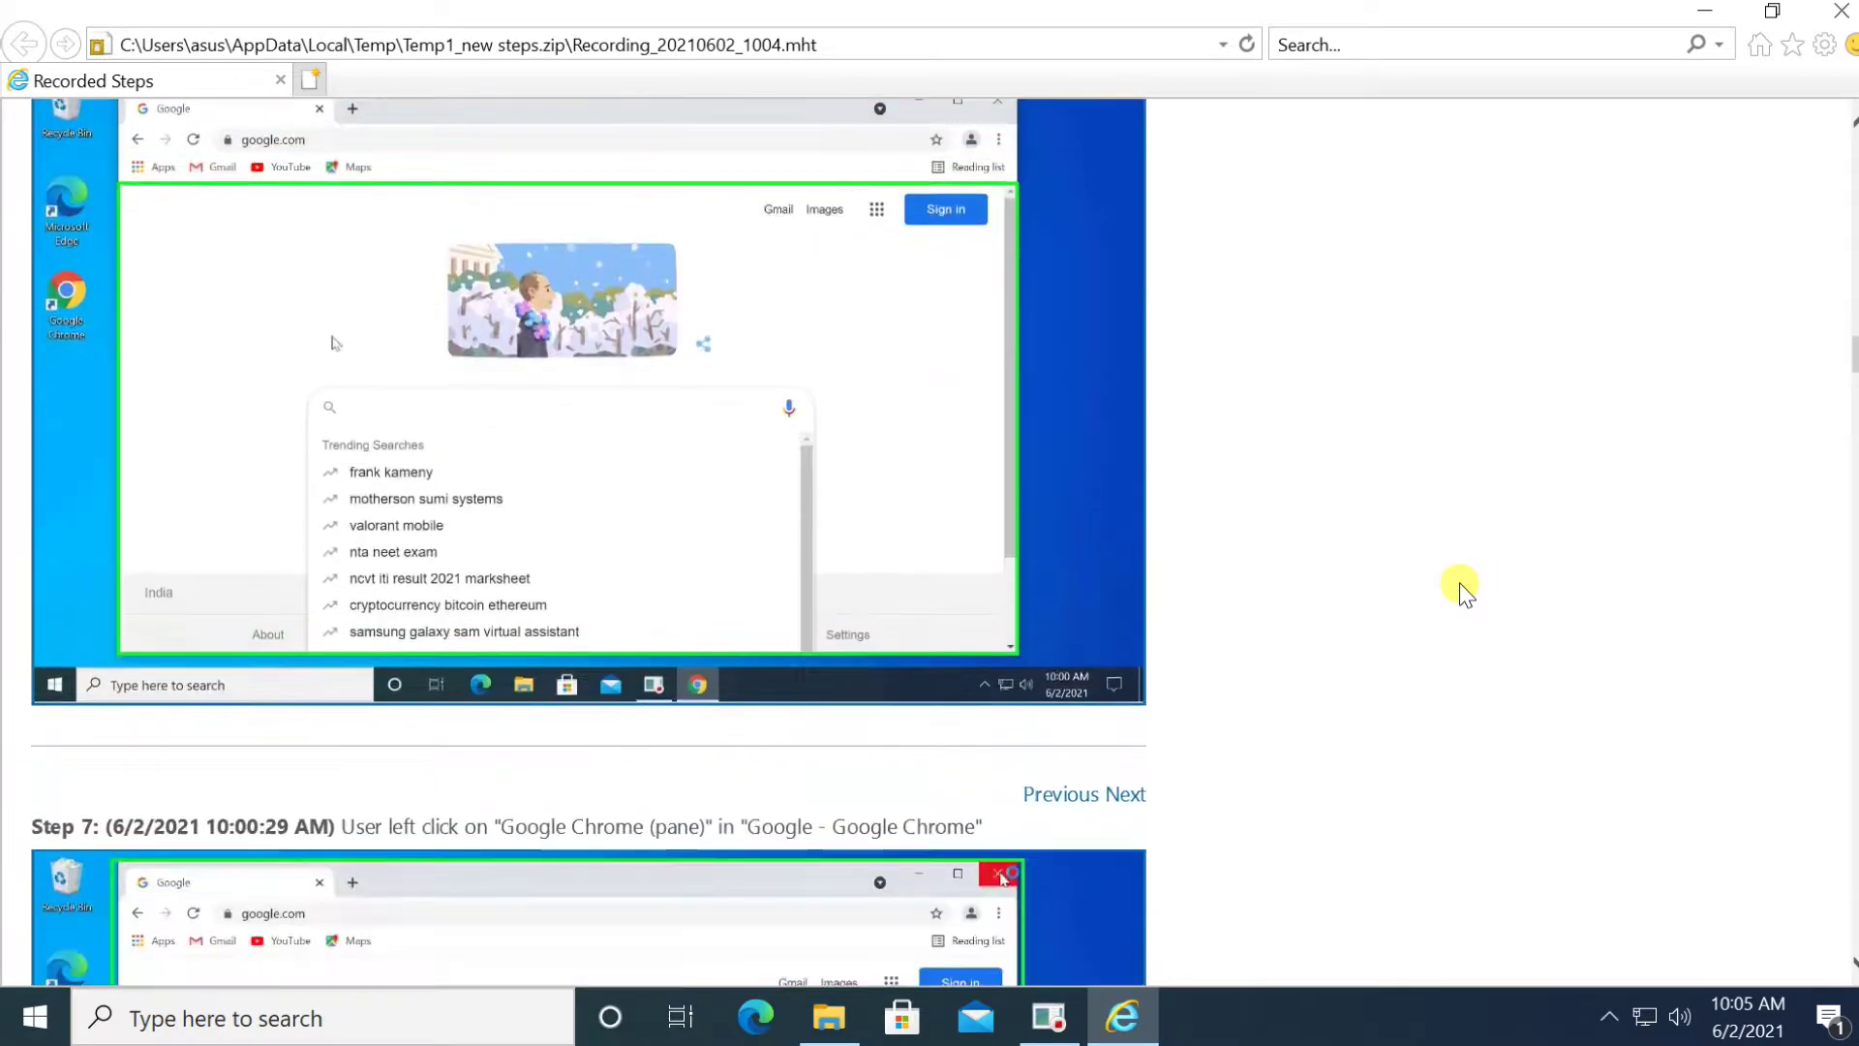
pyautogui.scroll(-5, 1462, 585)
pyautogui.scroll(-4, 1462, 586)
pyautogui.scroll(-5, 1462, 586)
pyautogui.scroll(-3, 1462, 586)
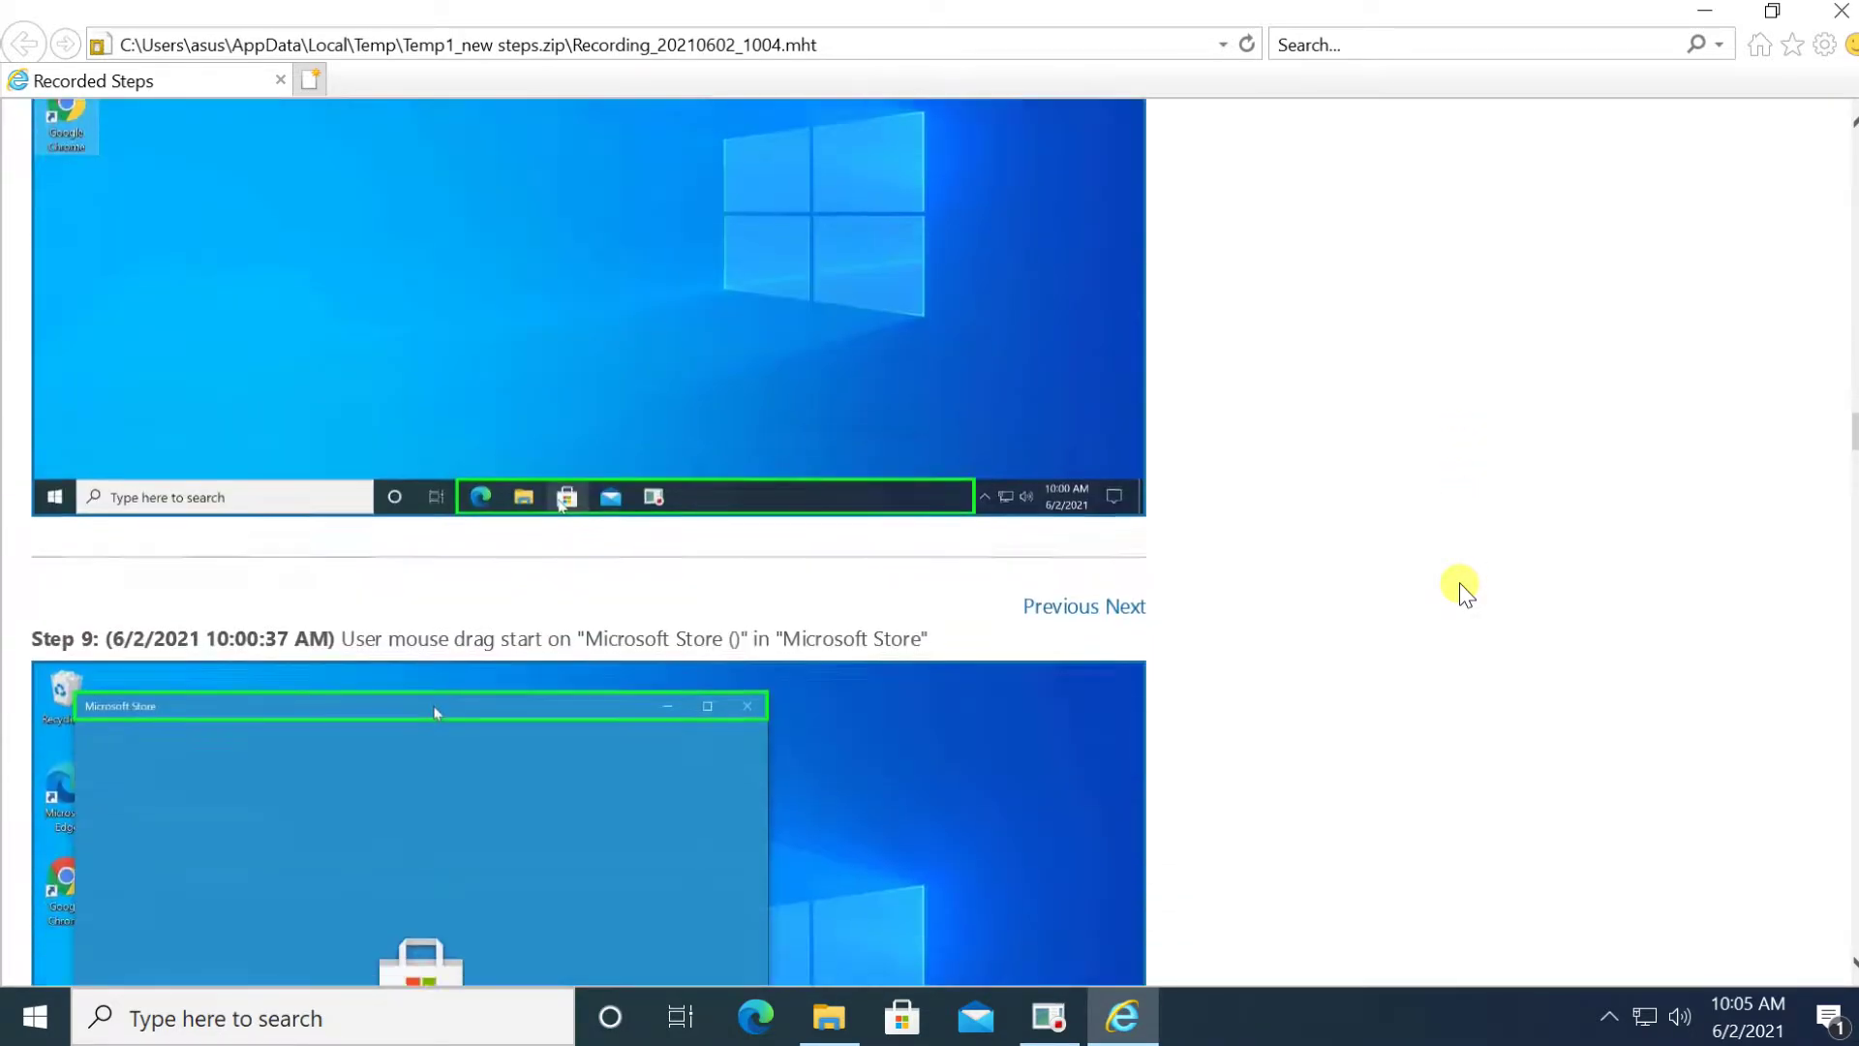
pyautogui.scroll(-1, 1462, 591)
pyautogui.scroll(-2, 1412, 623)
pyautogui.scroll(-3, 1555, 585)
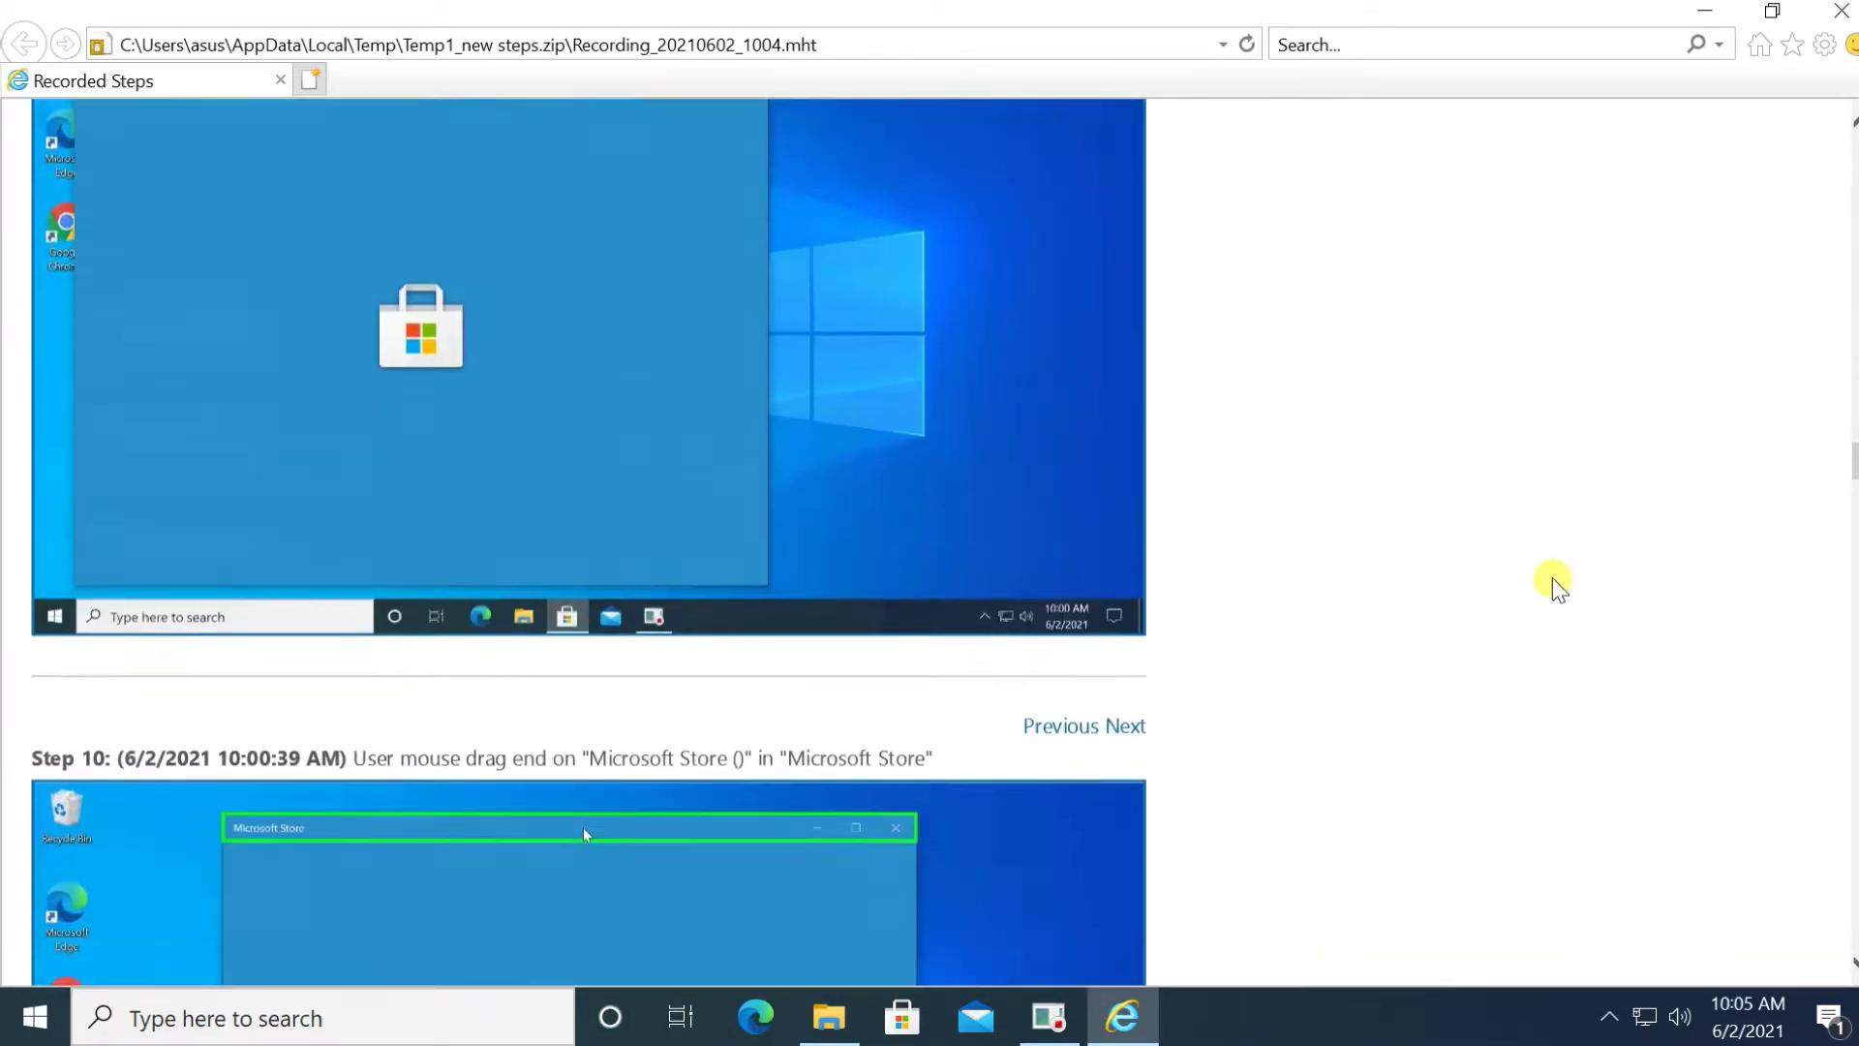
pyautogui.scroll(-3, 1554, 581)
pyautogui.scroll(-5, 1452, 584)
pyautogui.scroll(-4, 1452, 584)
pyautogui.scroll(-4, 1455, 585)
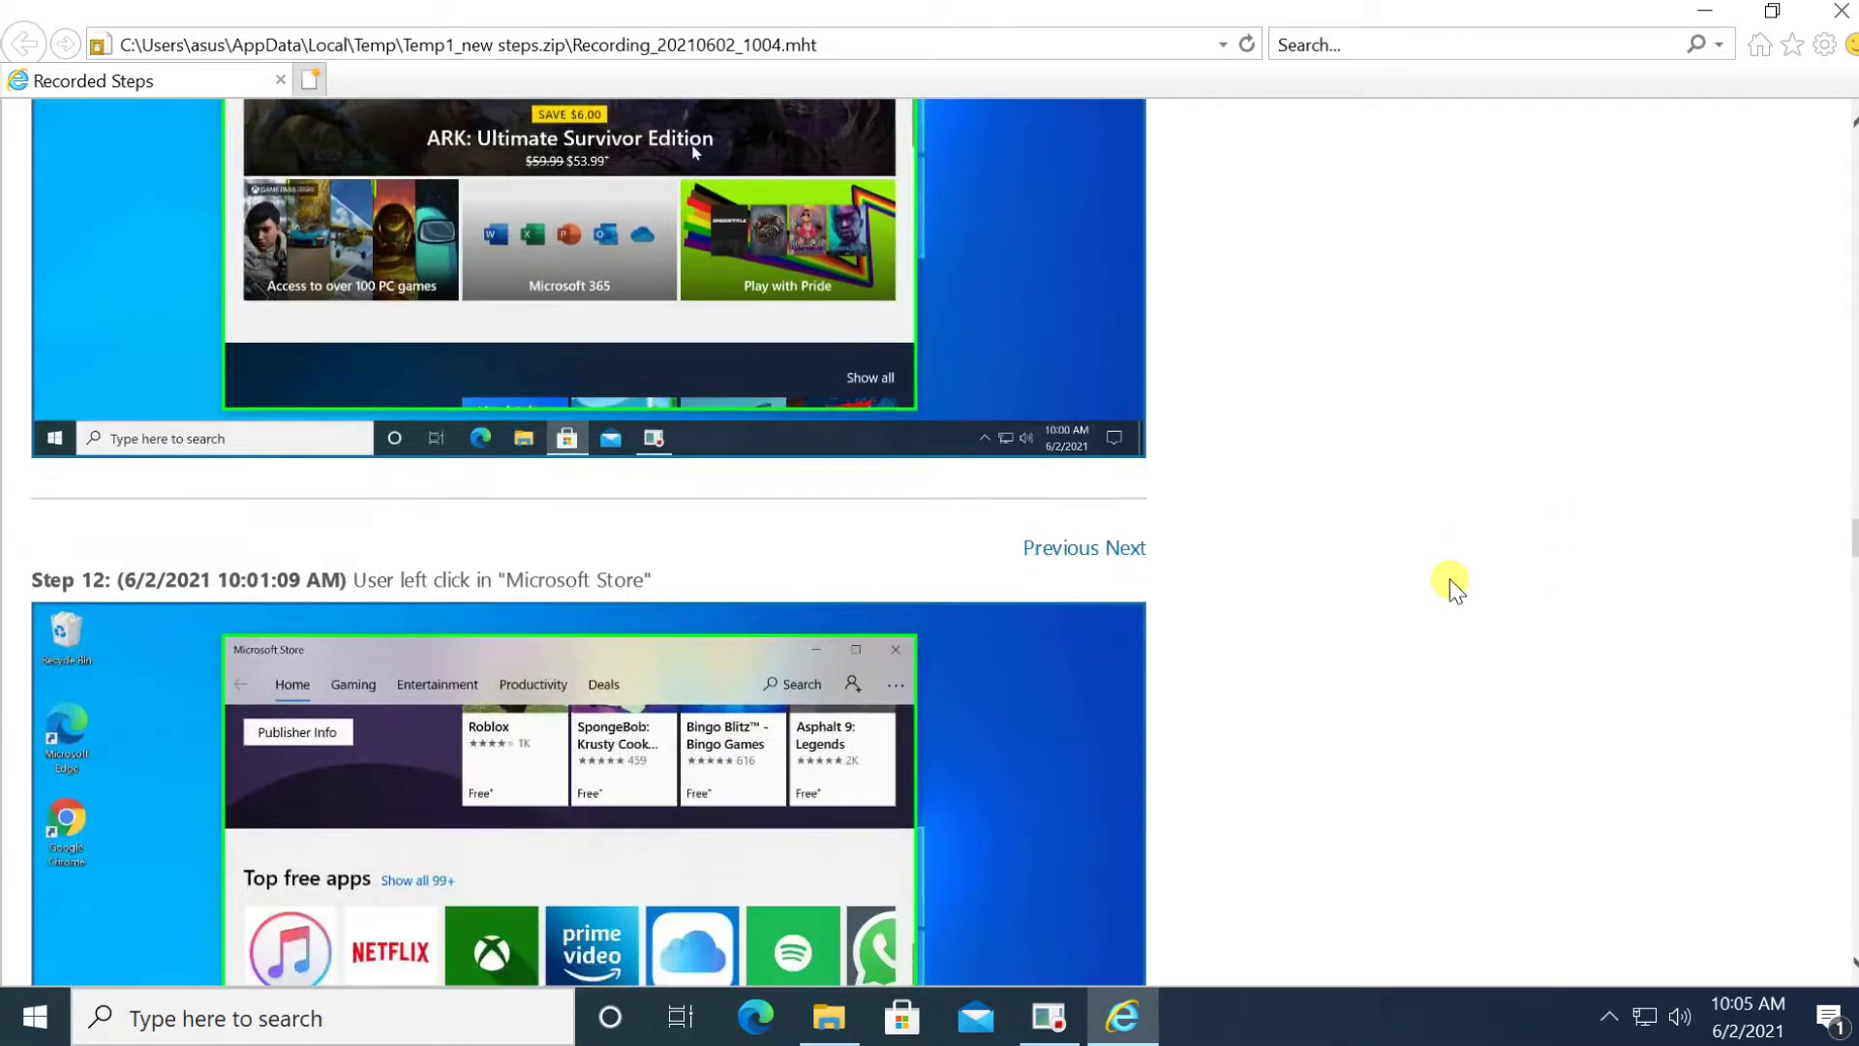
pyautogui.scroll(-5, 1457, 590)
pyautogui.scroll(-3, 1455, 587)
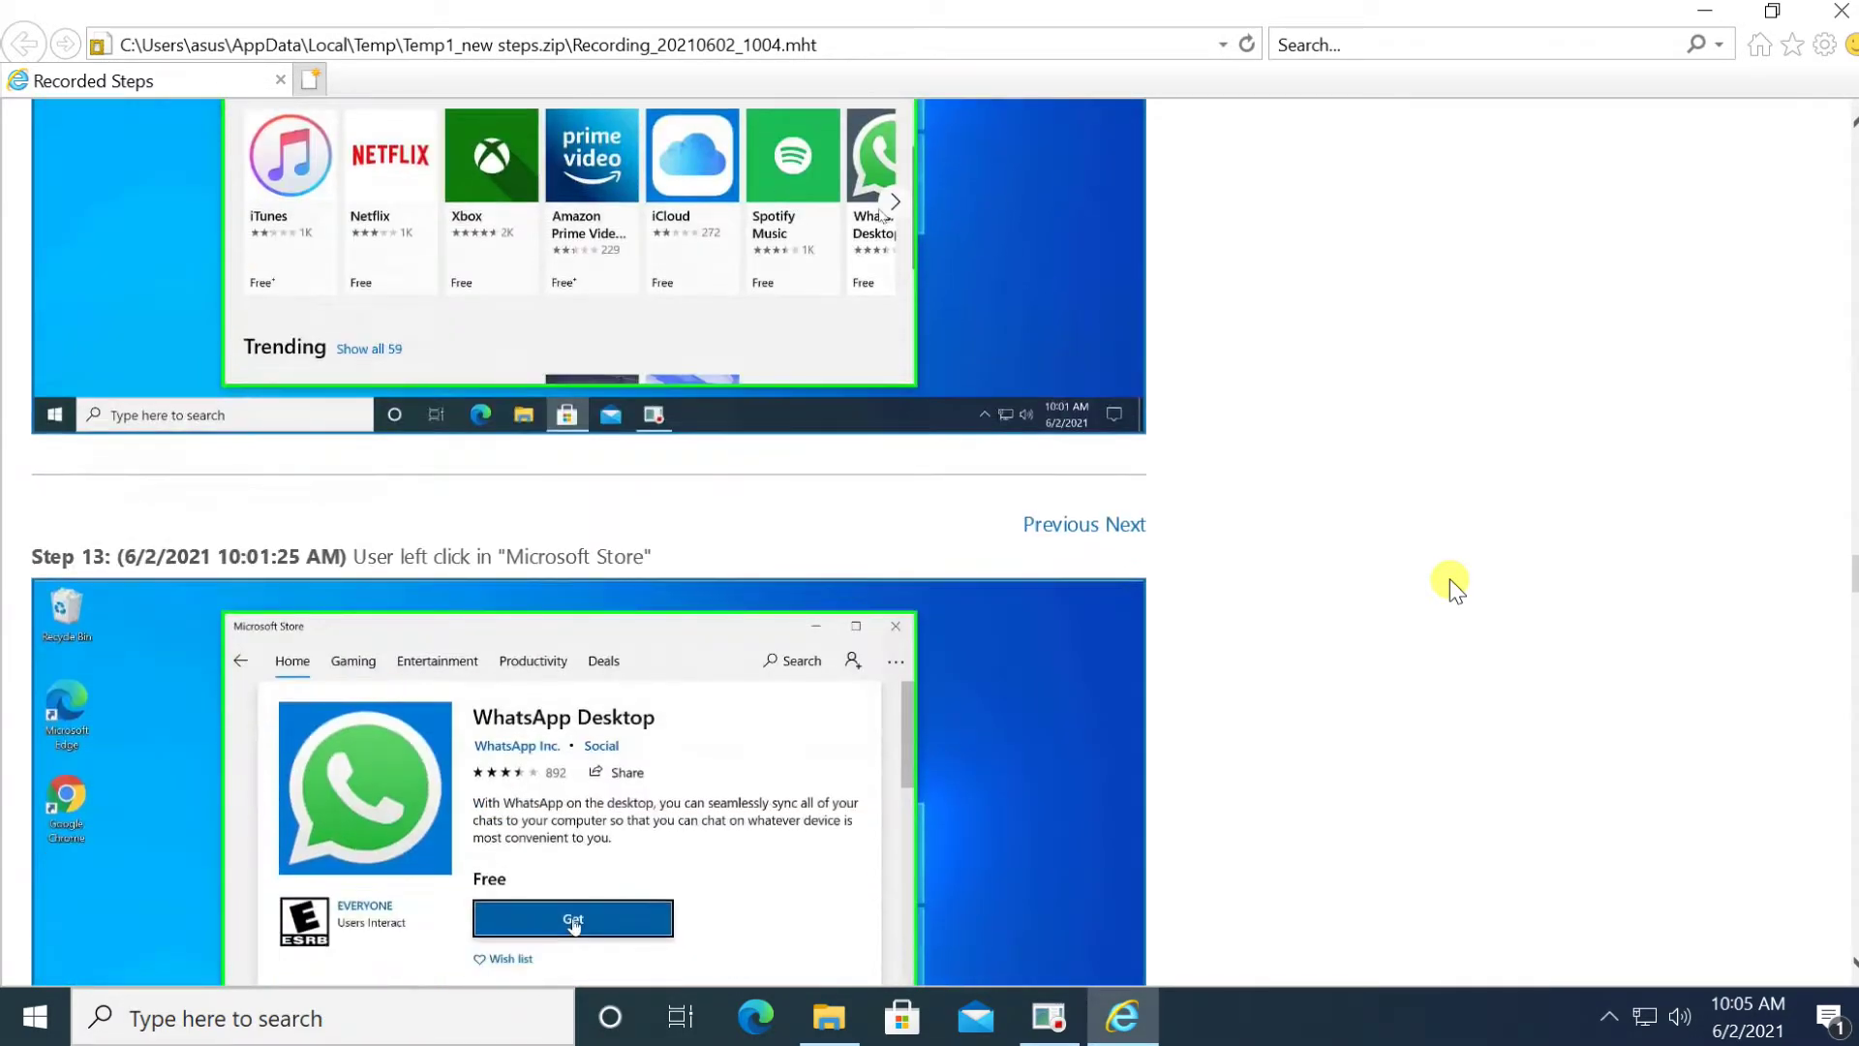
pyautogui.scroll(4, 1455, 586)
pyautogui.scroll(-4, 1455, 586)
pyautogui.scroll(-8, 1455, 587)
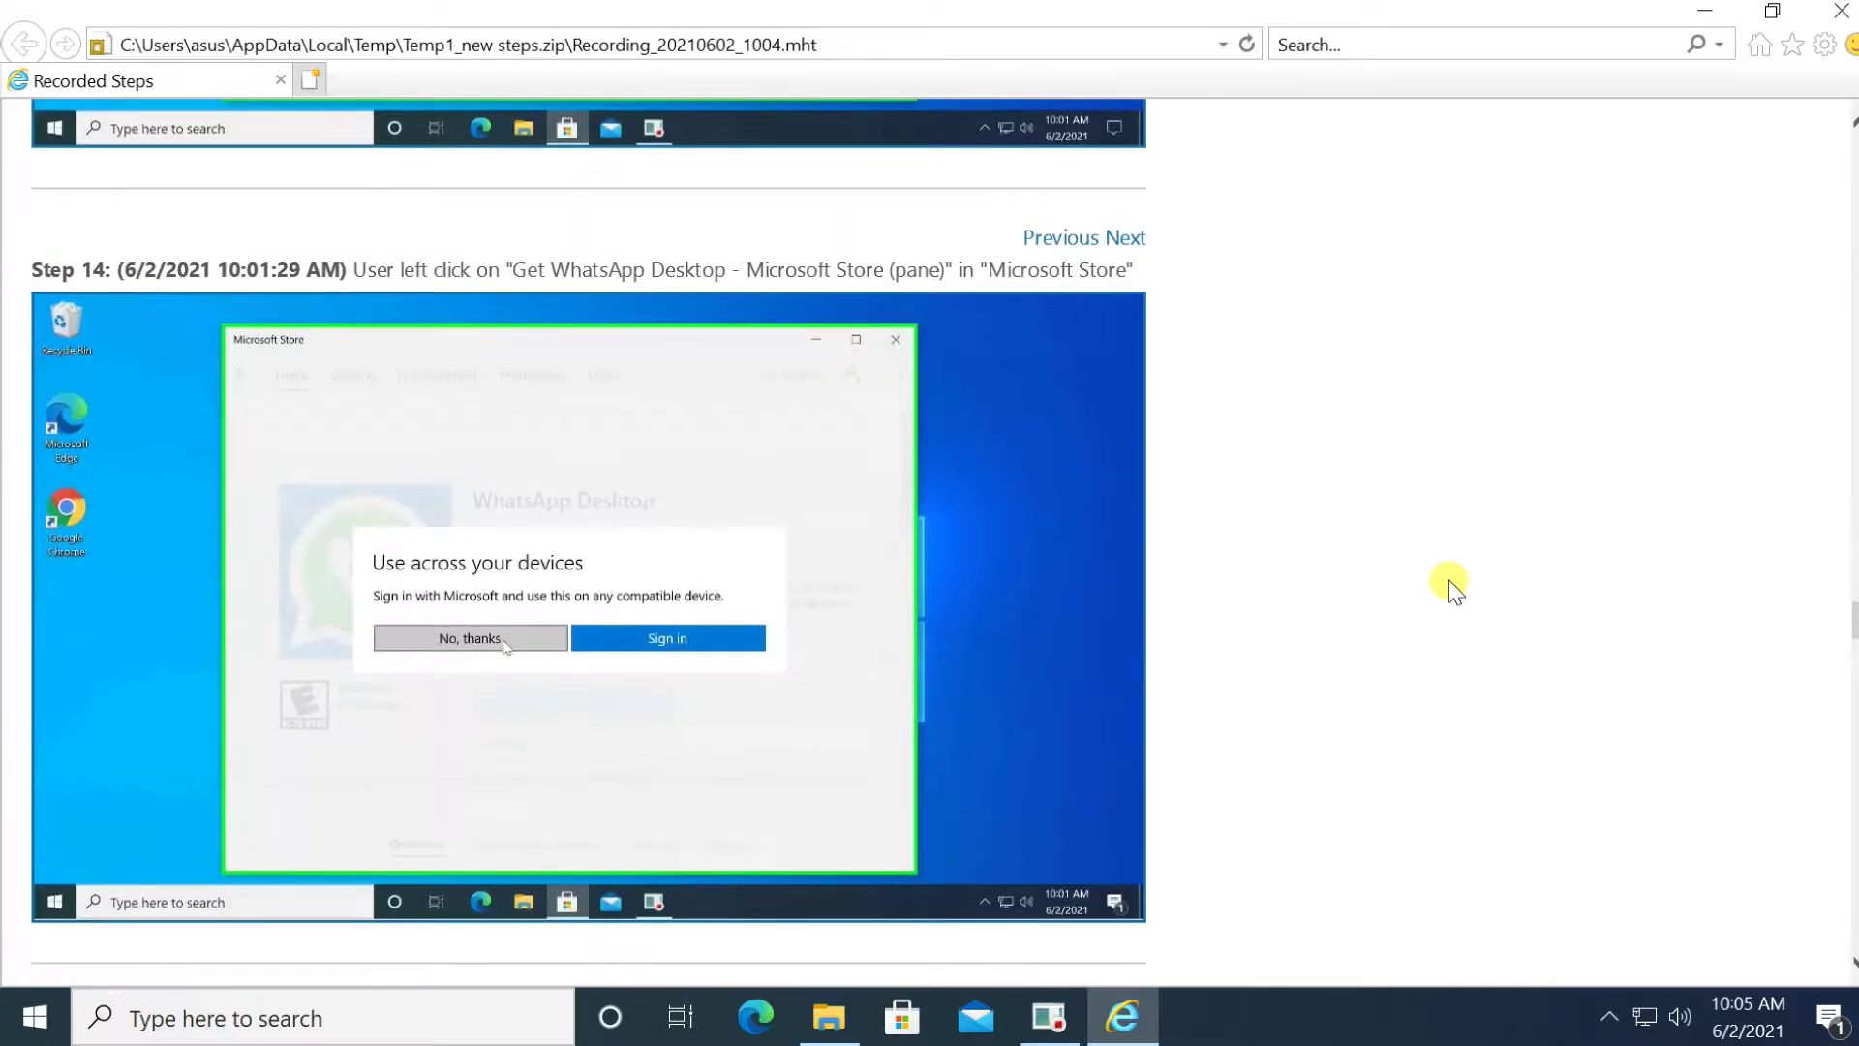
pyautogui.scroll(-2, 1455, 587)
pyautogui.scroll(-5, 1455, 586)
pyautogui.scroll(-4, 1455, 586)
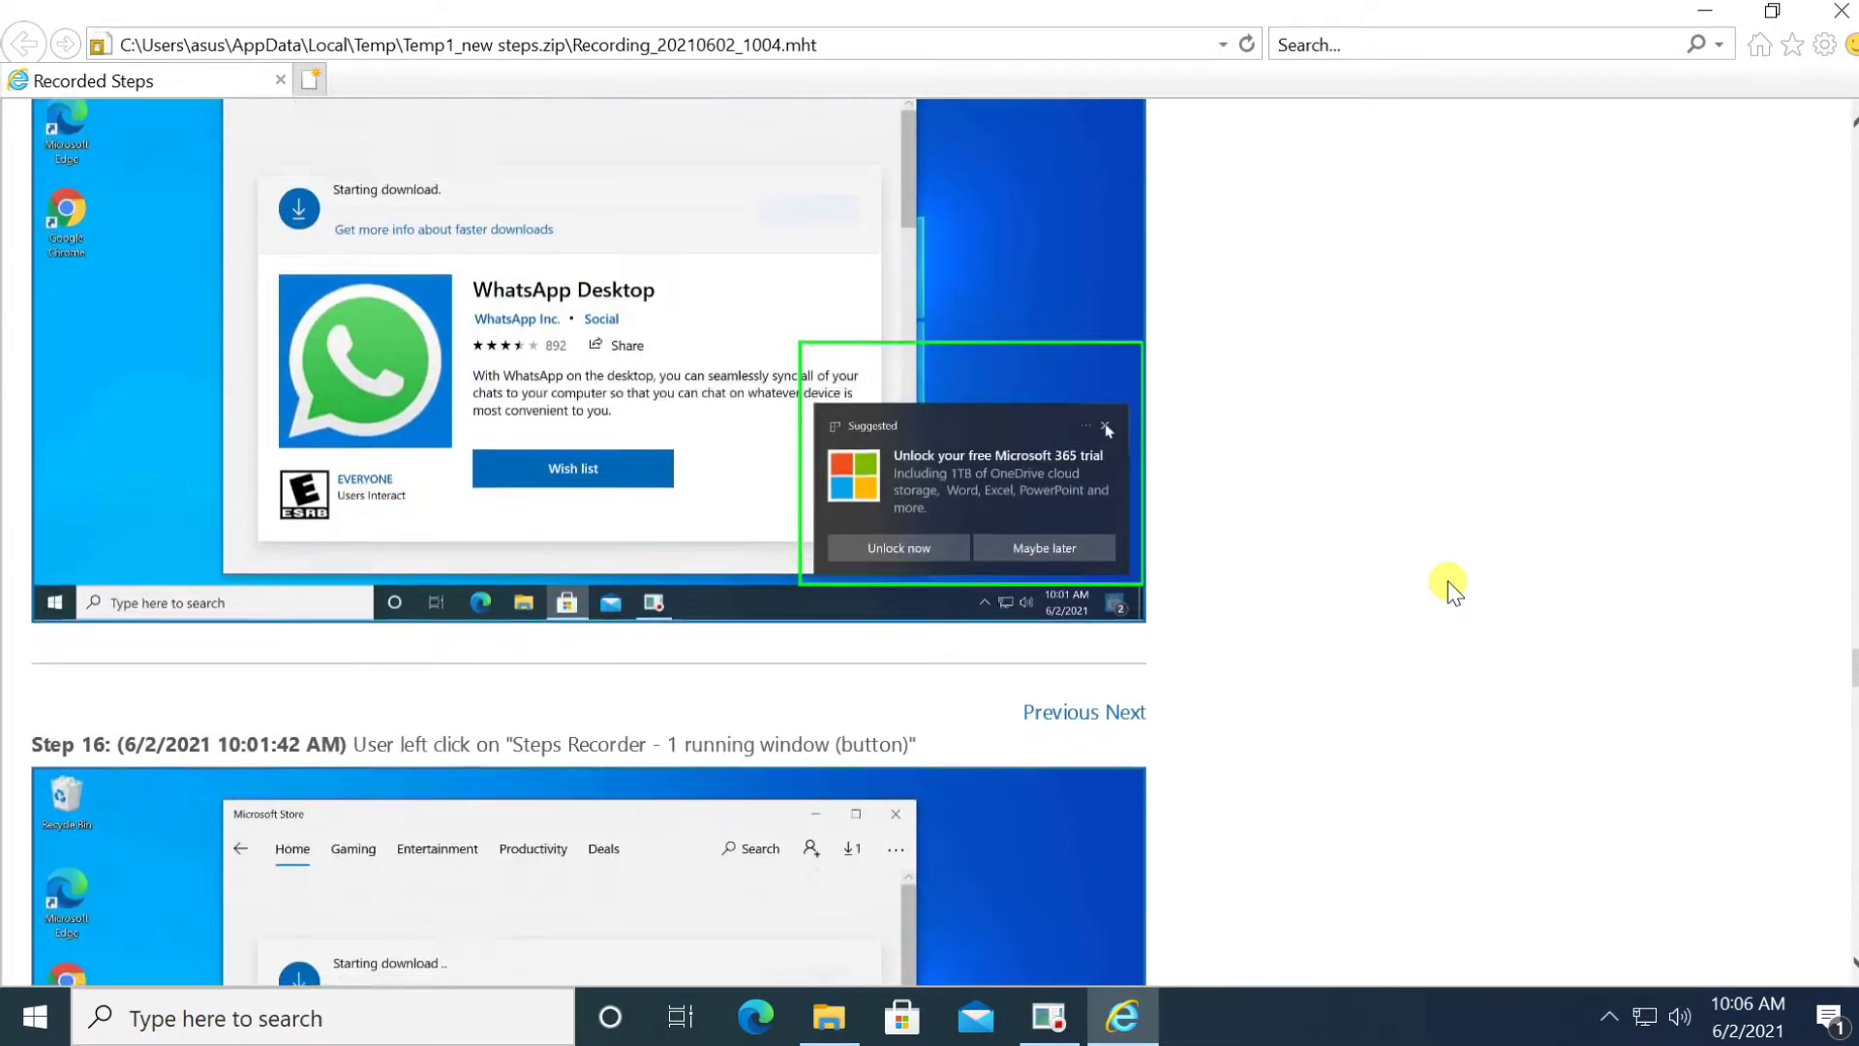
pyautogui.scroll(-5, 1449, 580)
pyautogui.scroll(-5, 1448, 581)
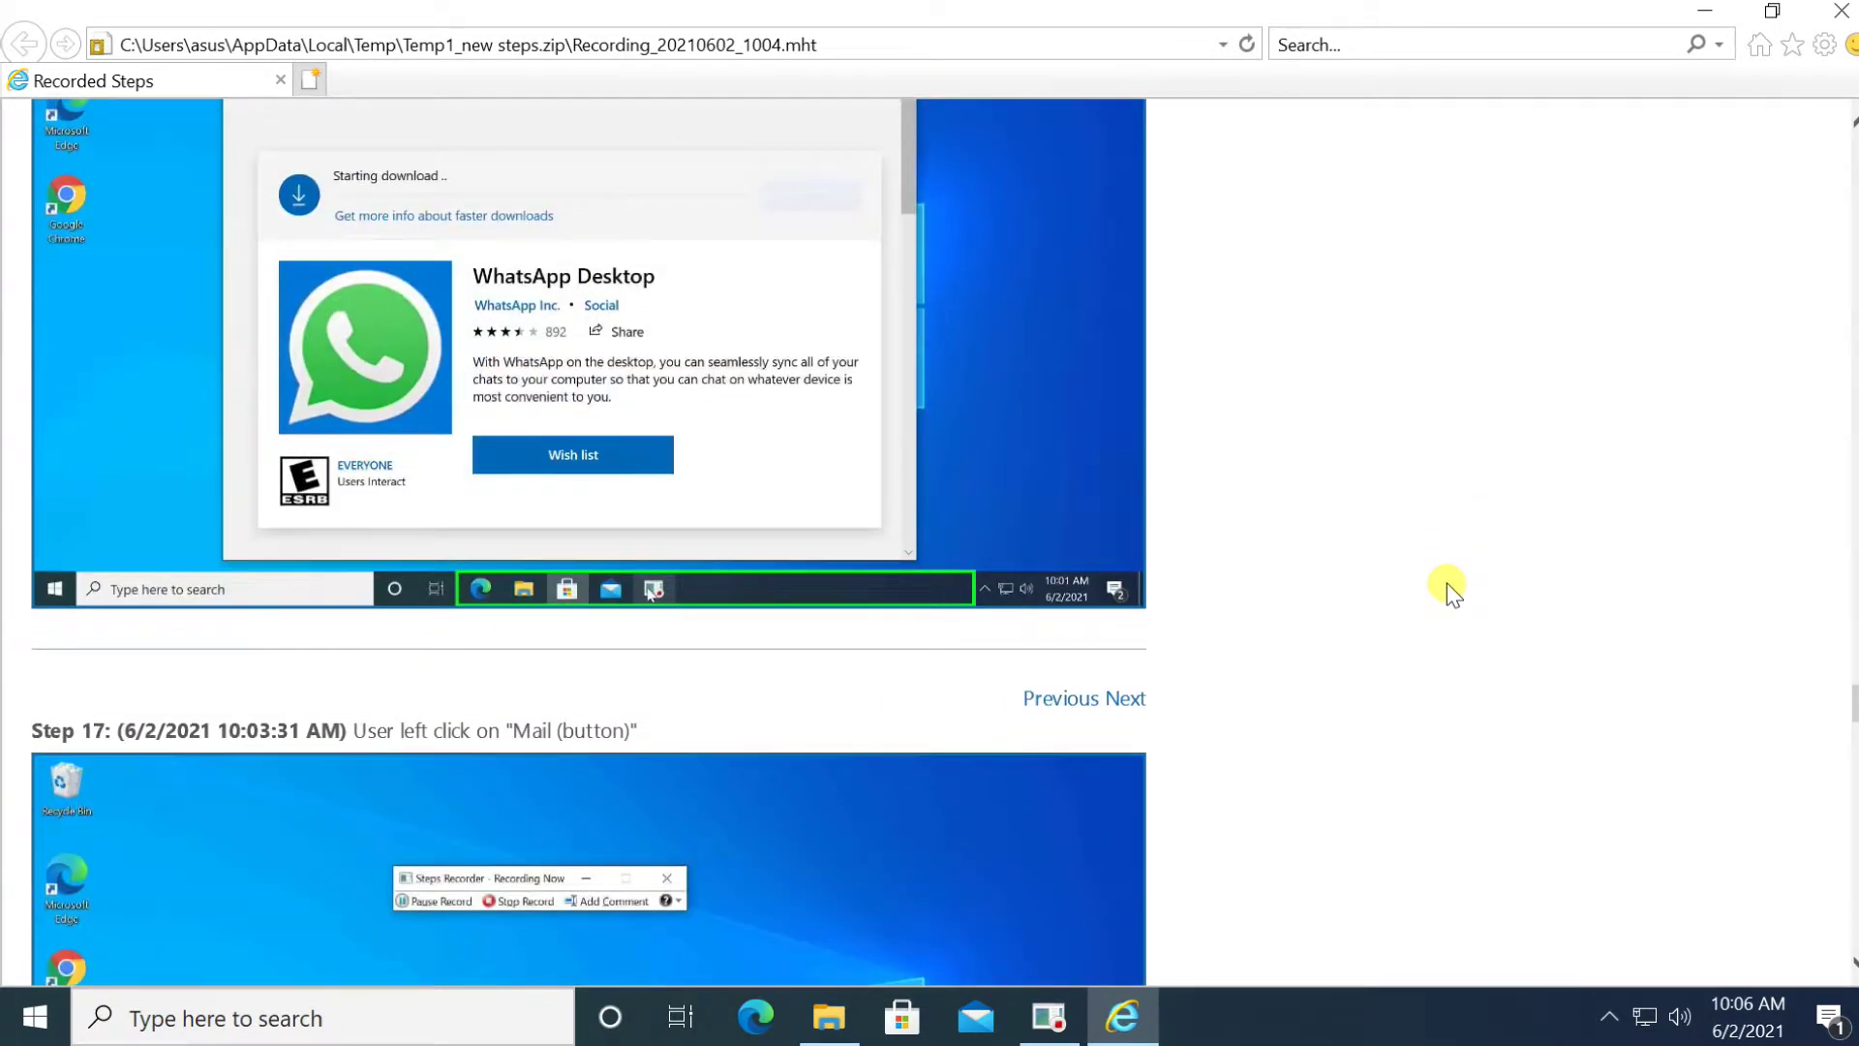
pyautogui.scroll(-5, 1442, 589)
pyautogui.scroll(-3, 1445, 592)
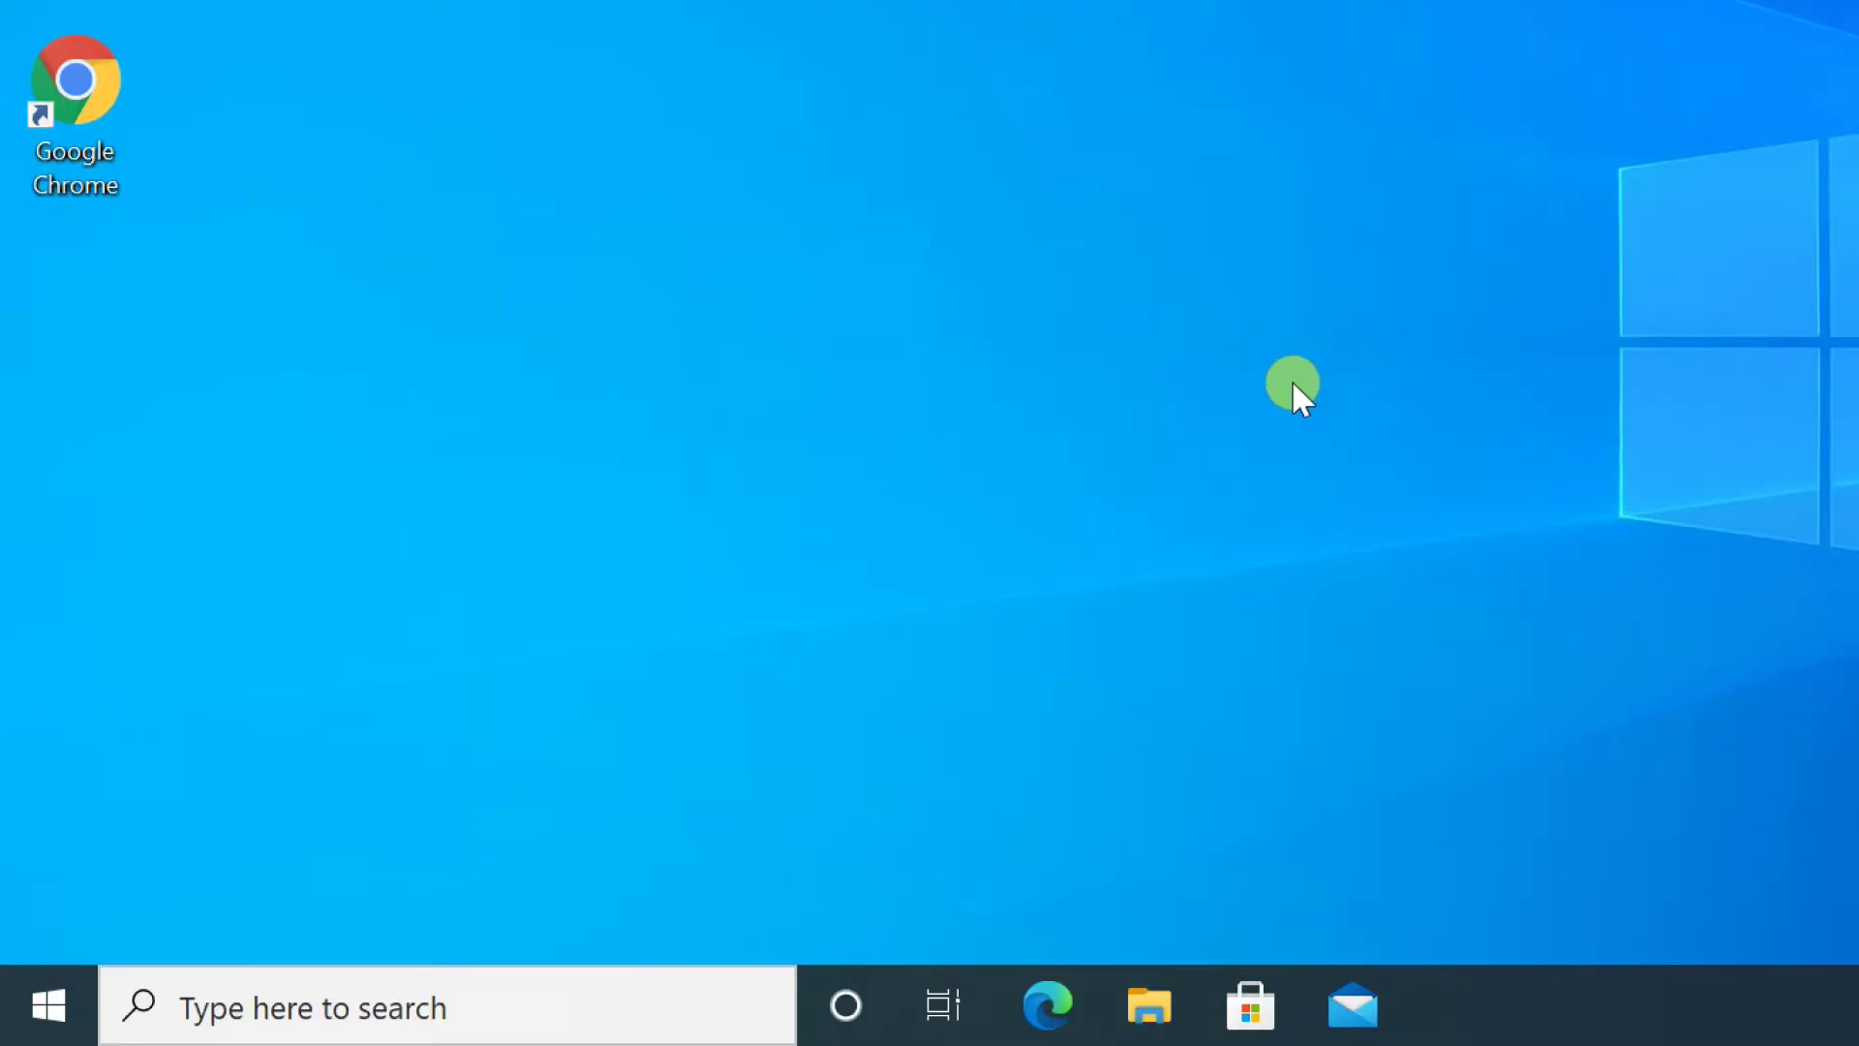
pyautogui.click(37, 1029)
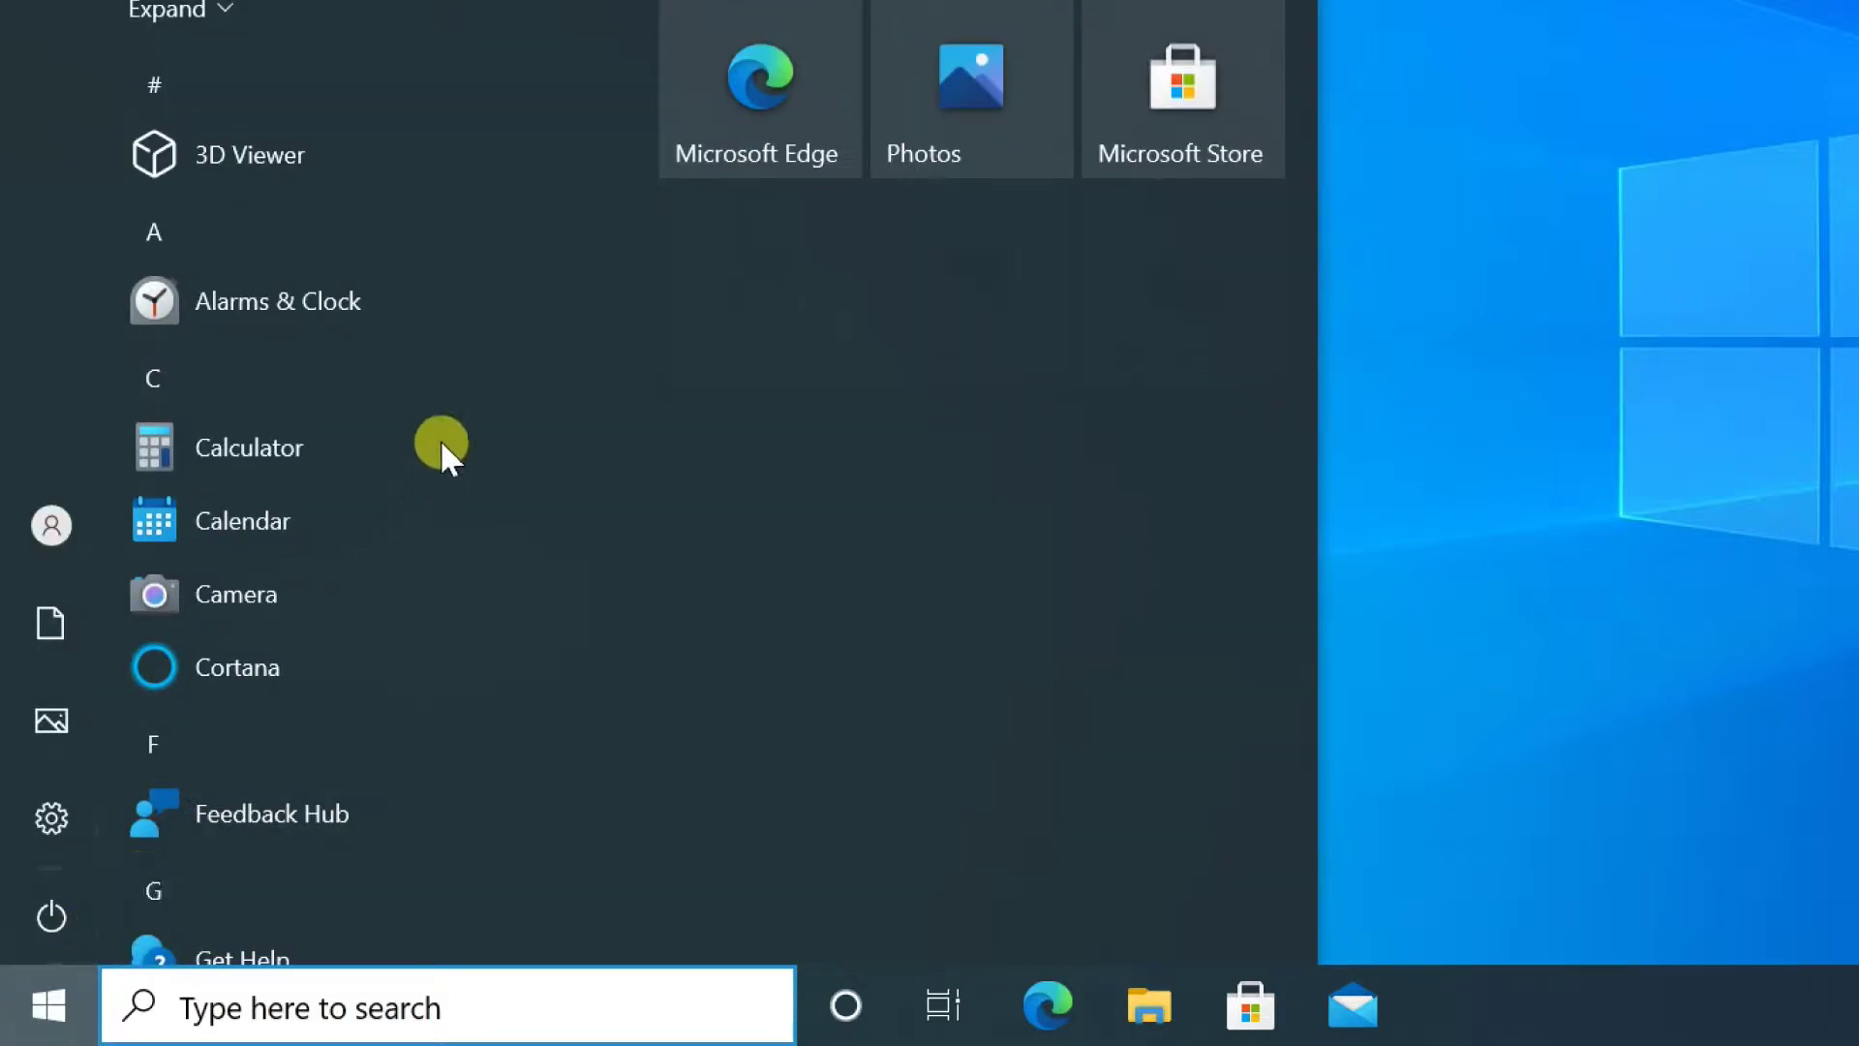
pyautogui.scroll(-5, 530, 278)
pyautogui.scroll(-4, 527, 307)
pyautogui.scroll(-5, 543, 436)
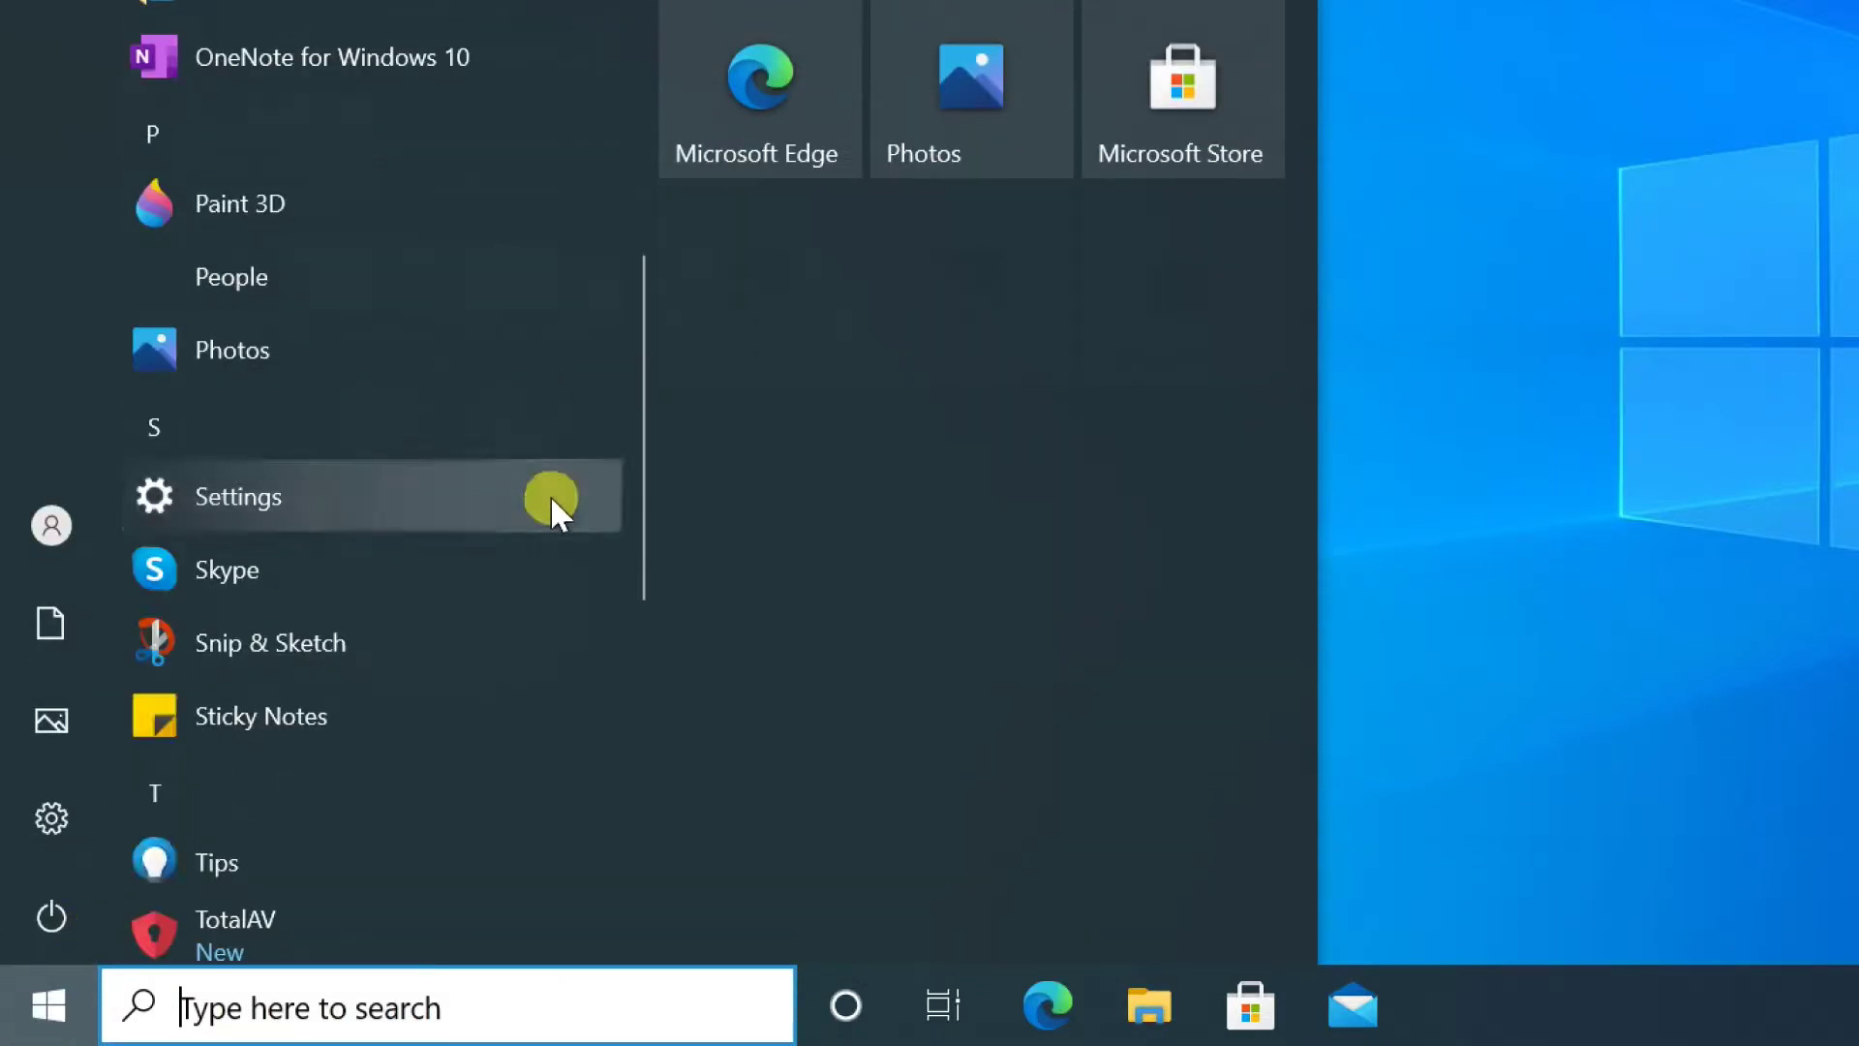
pyautogui.scroll(-5, 550, 496)
pyautogui.click(386, 589)
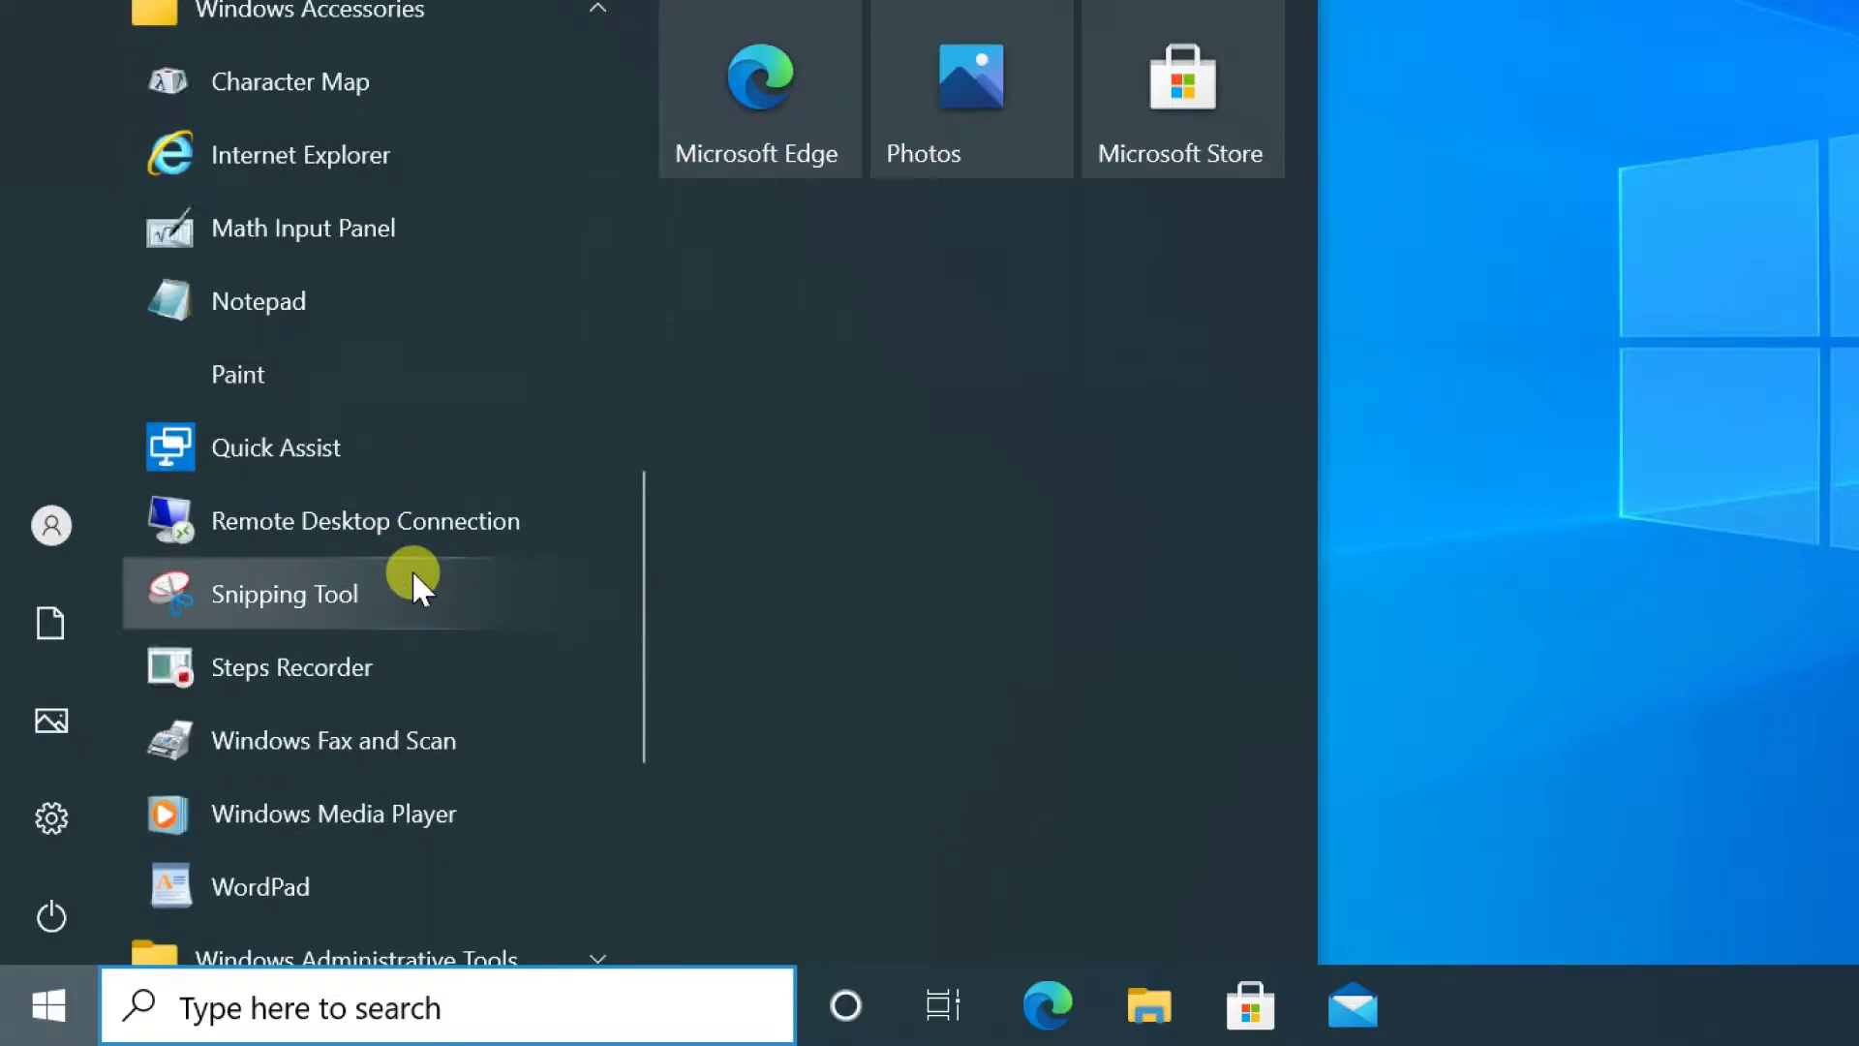
pyautogui.scroll(-2, 410, 573)
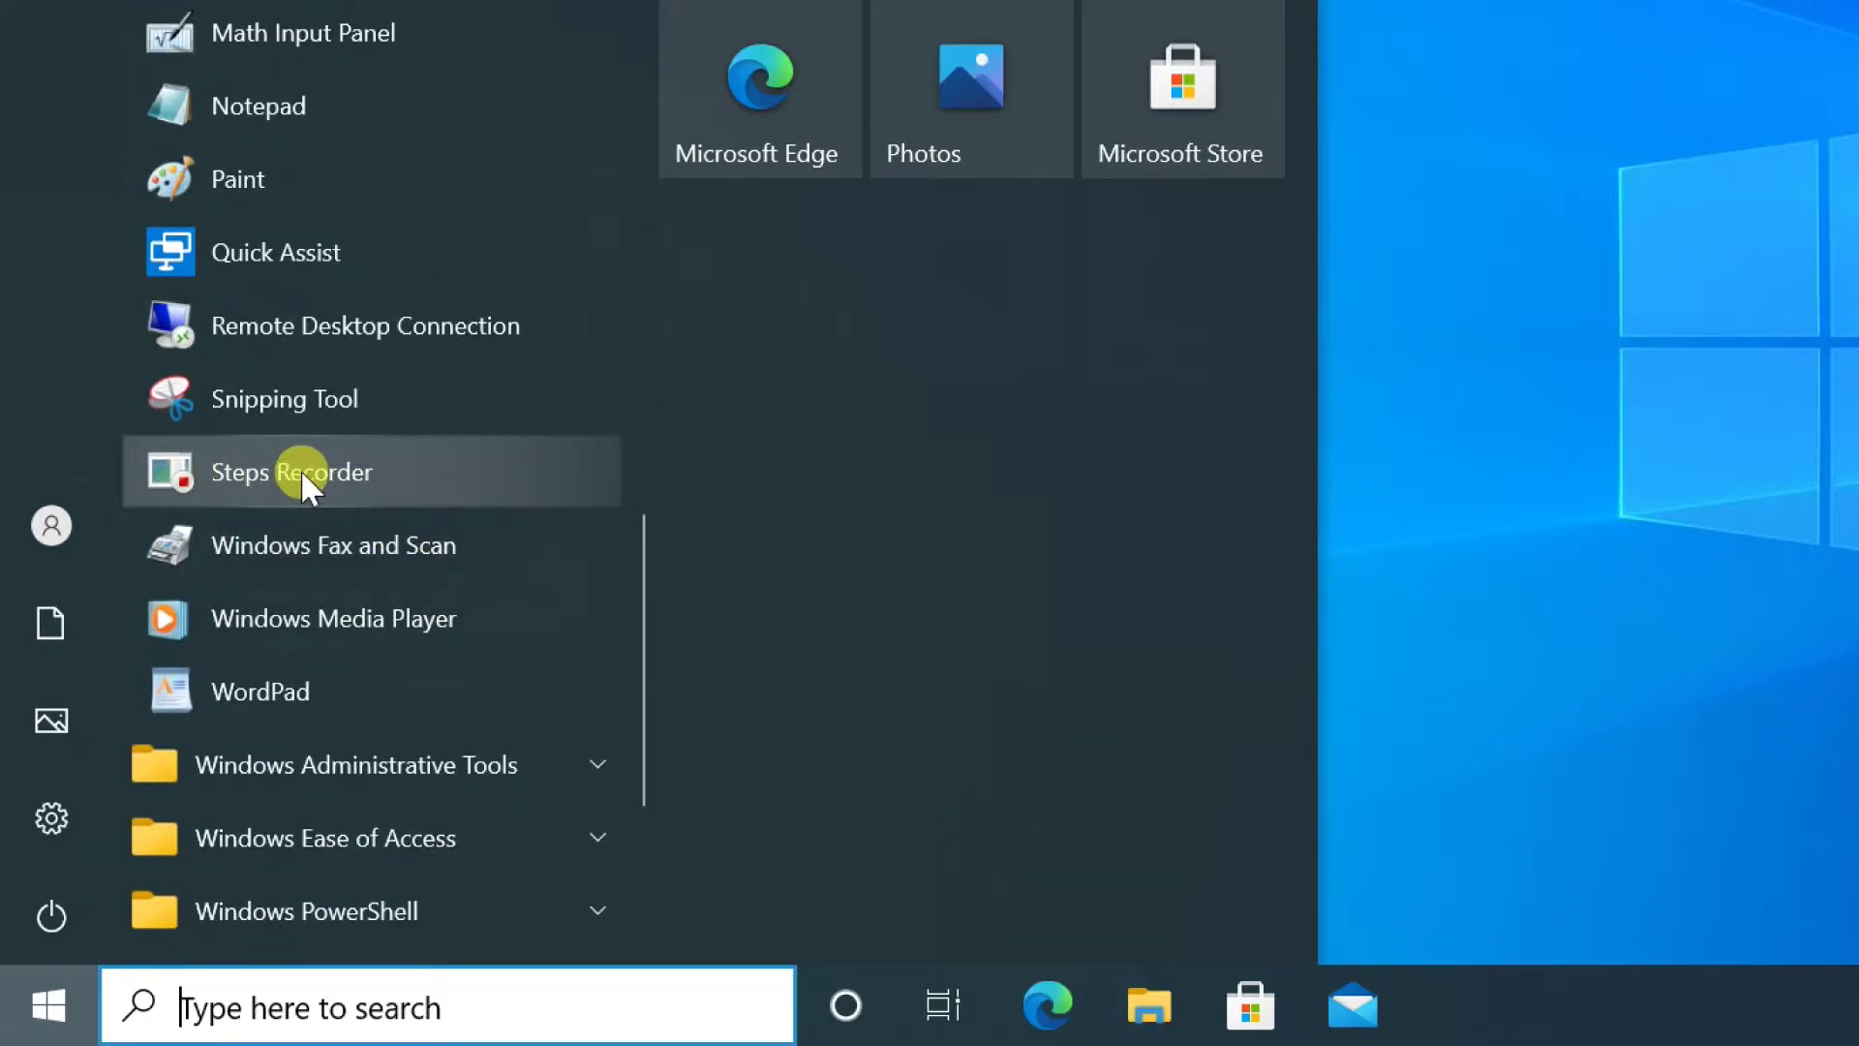
pyautogui.click(333, 478)
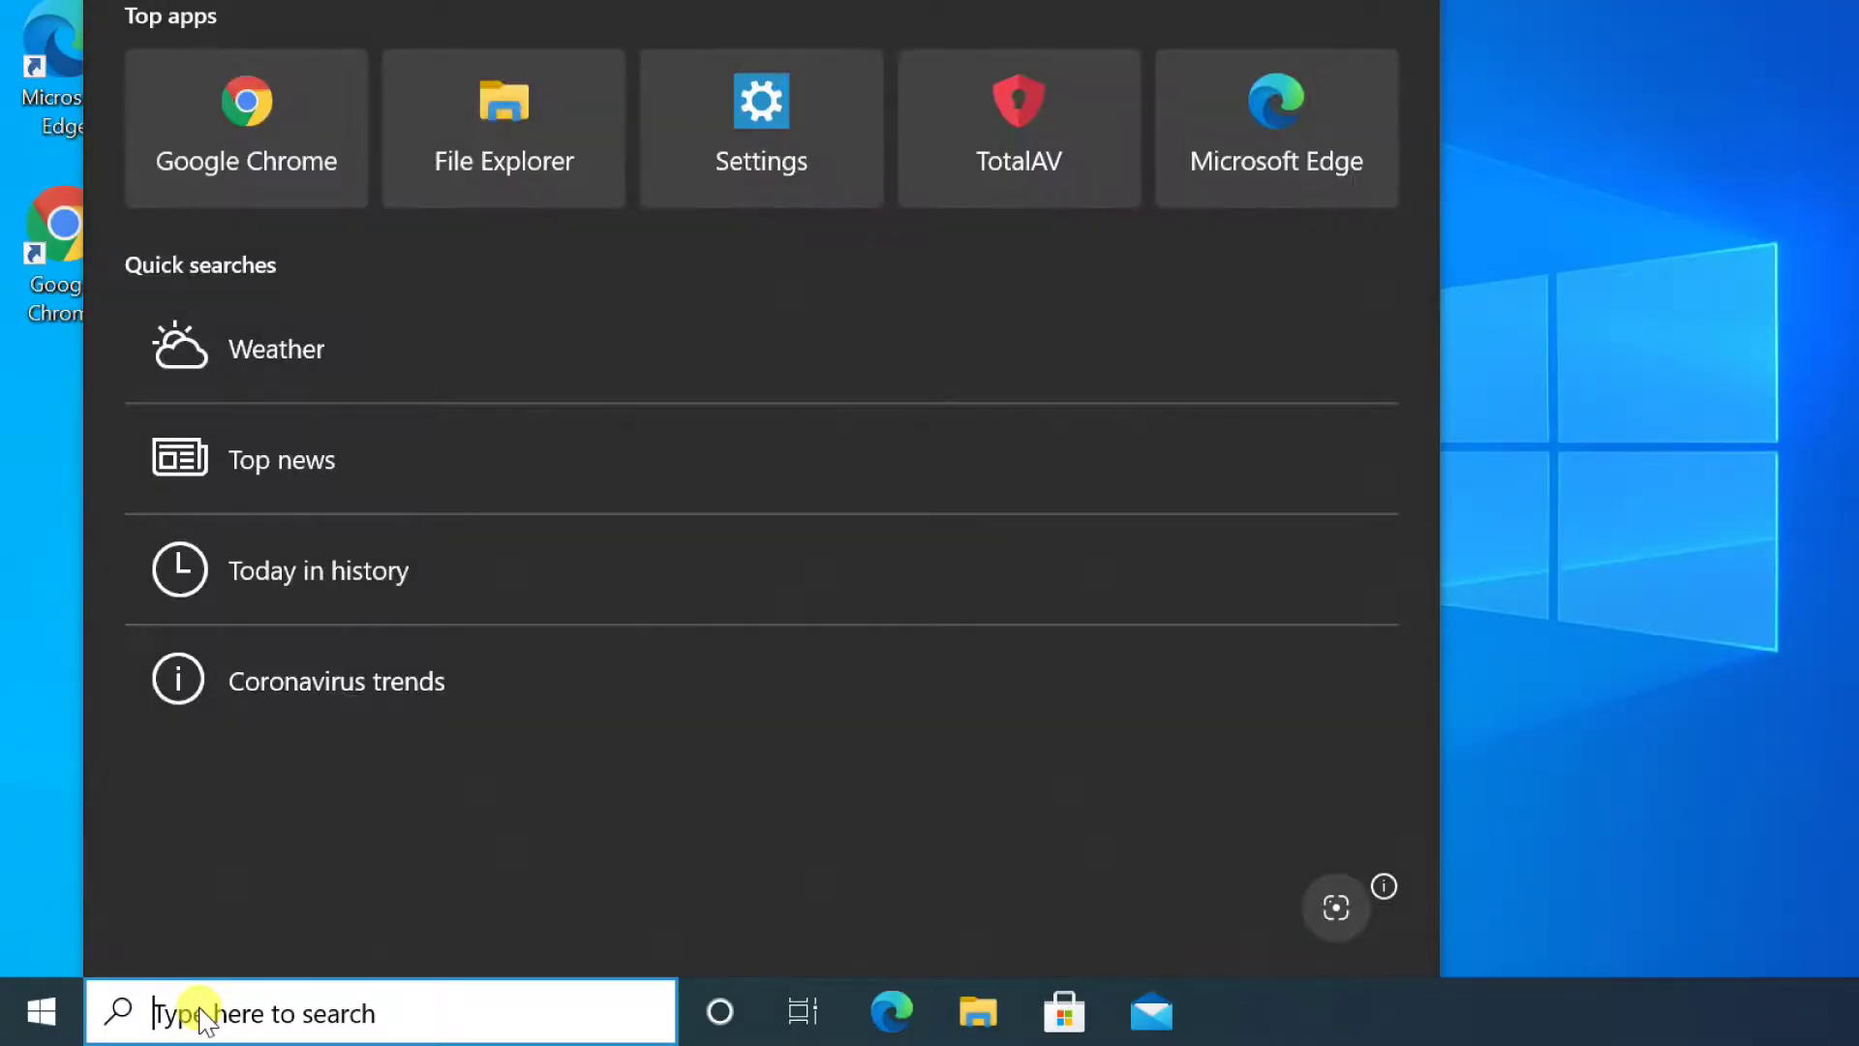
pyautogui.write('steps')
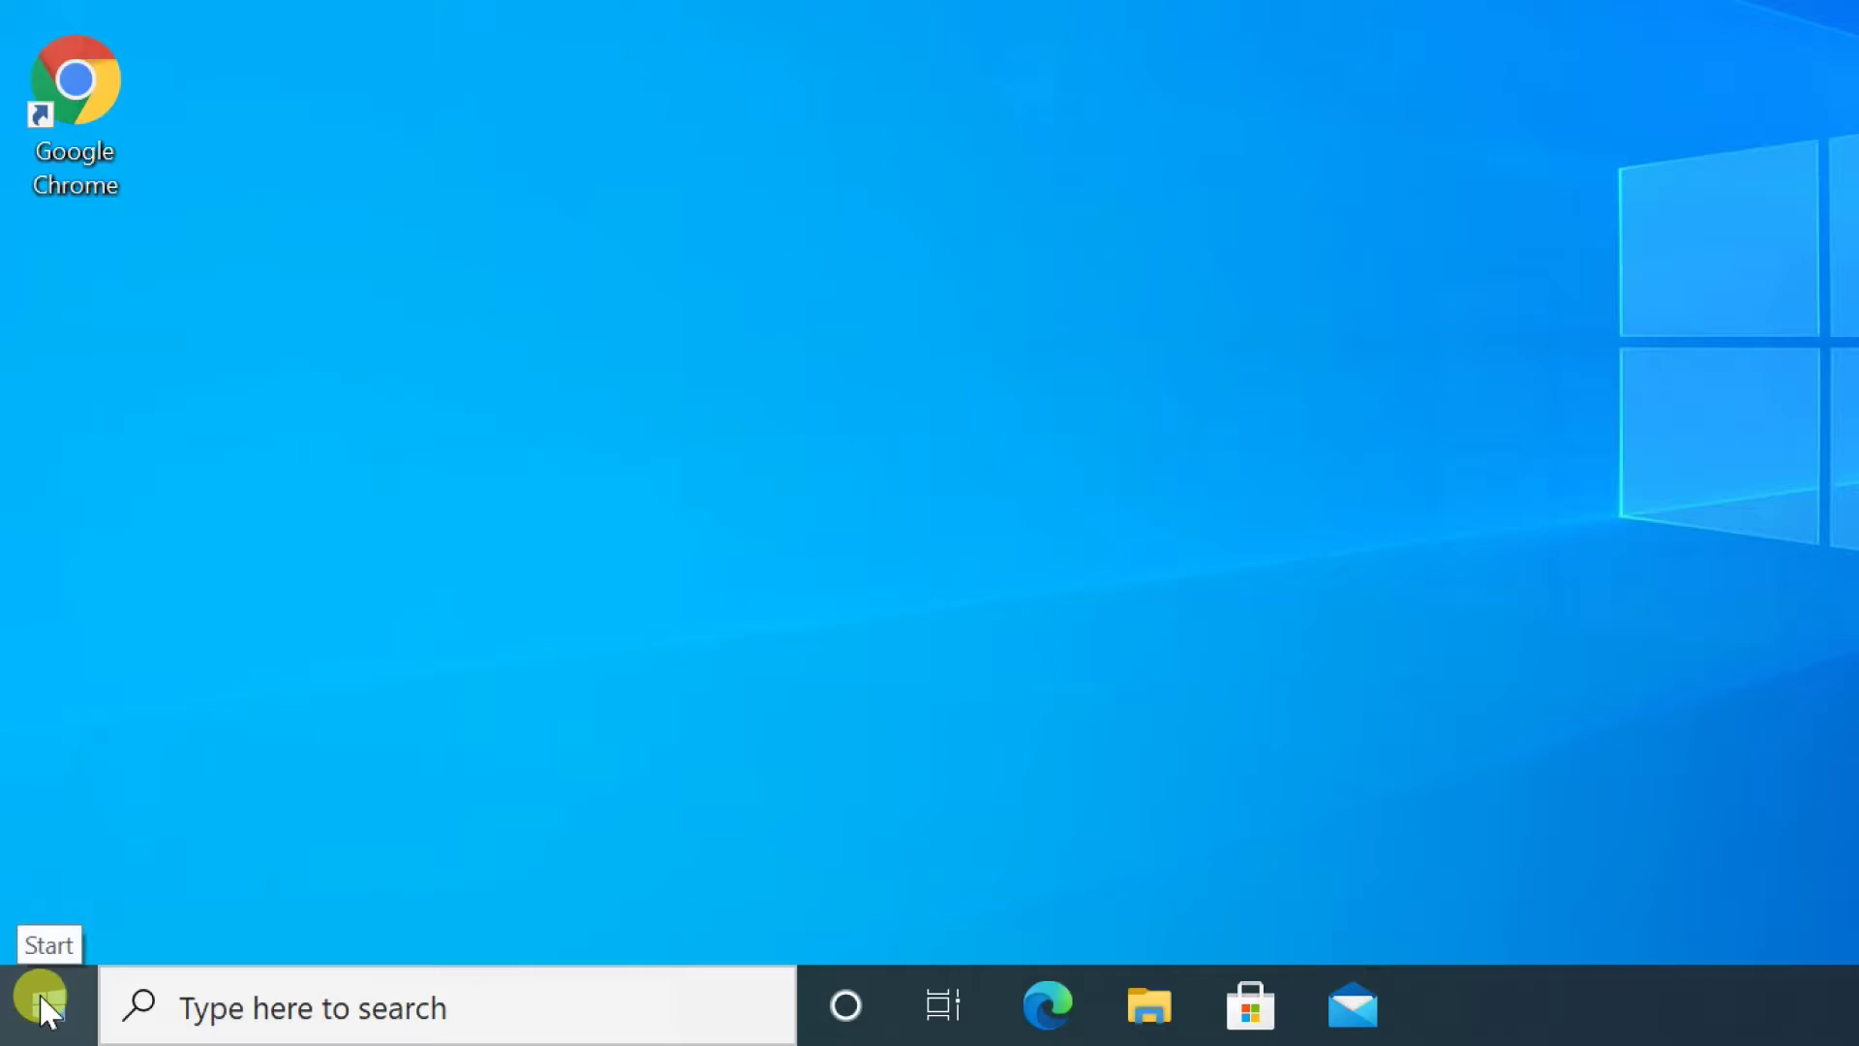
# - Open the Run dialog from the power-user menu and enter a psr command
pyautogui.rightClick(39, 991)
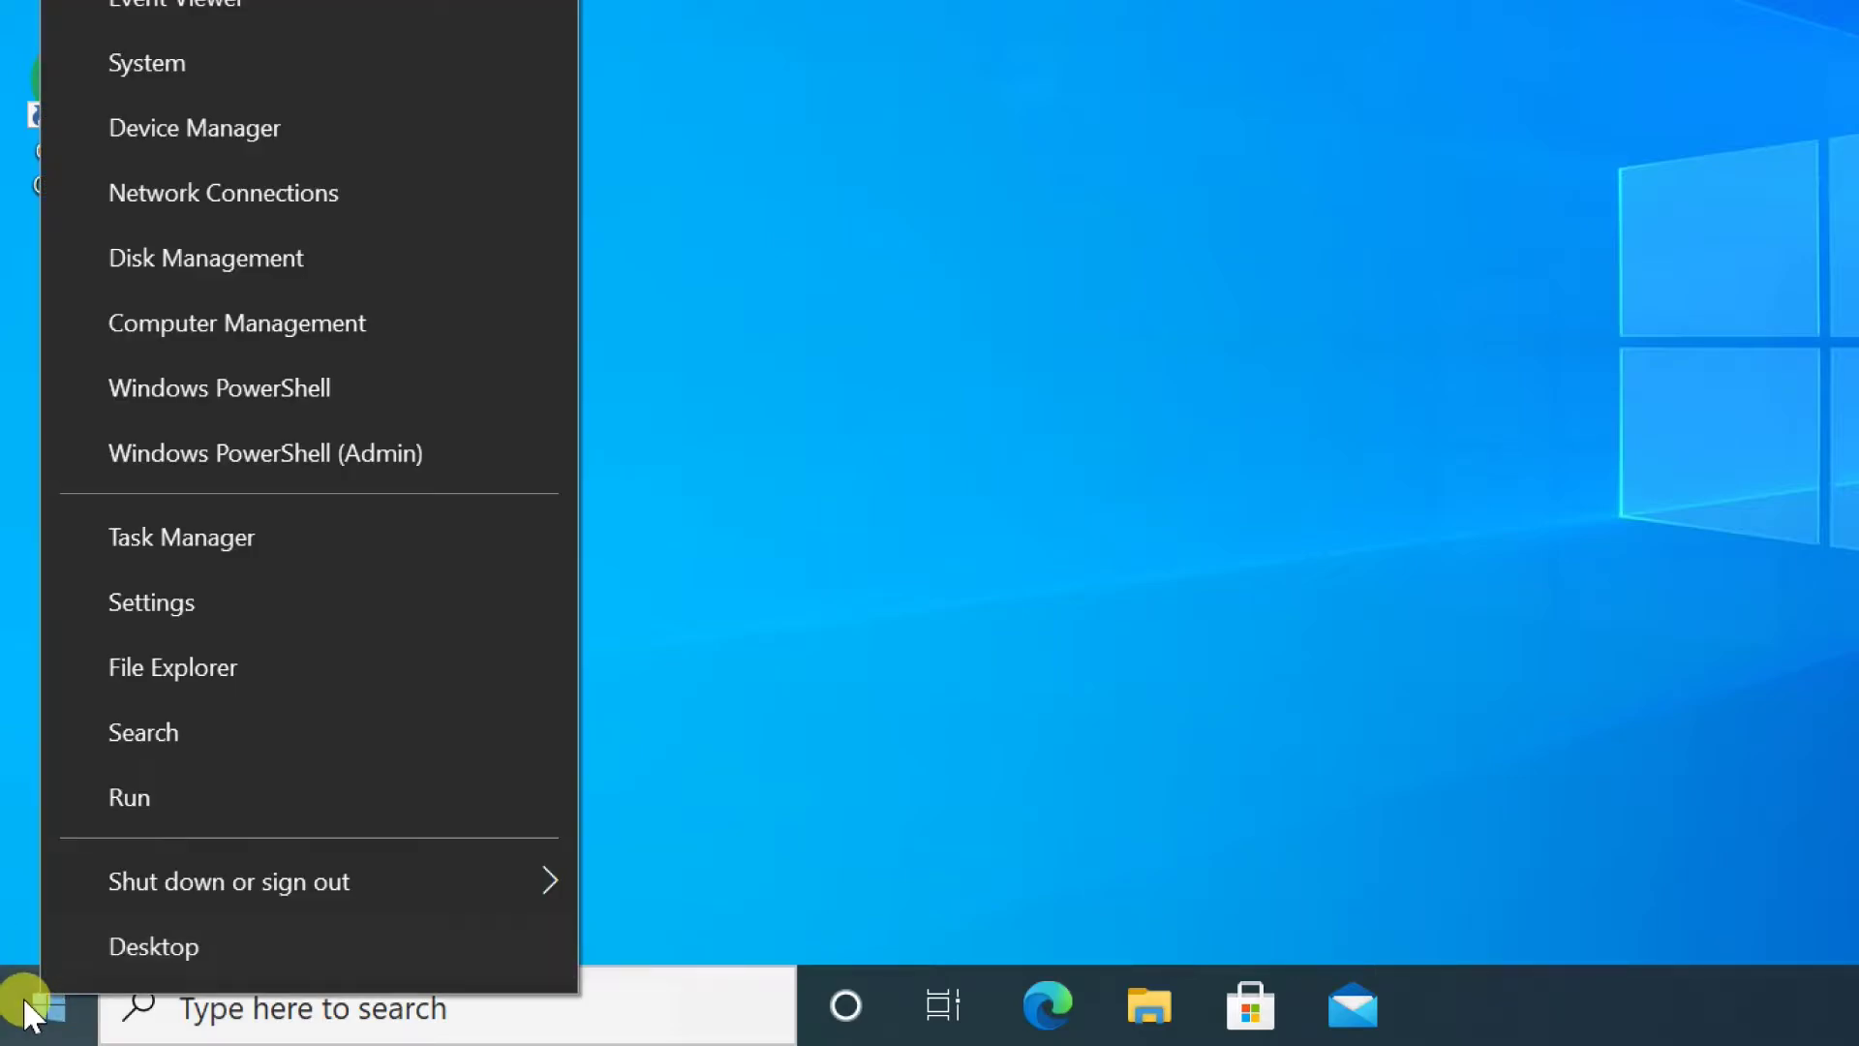
pyautogui.click(188, 799)
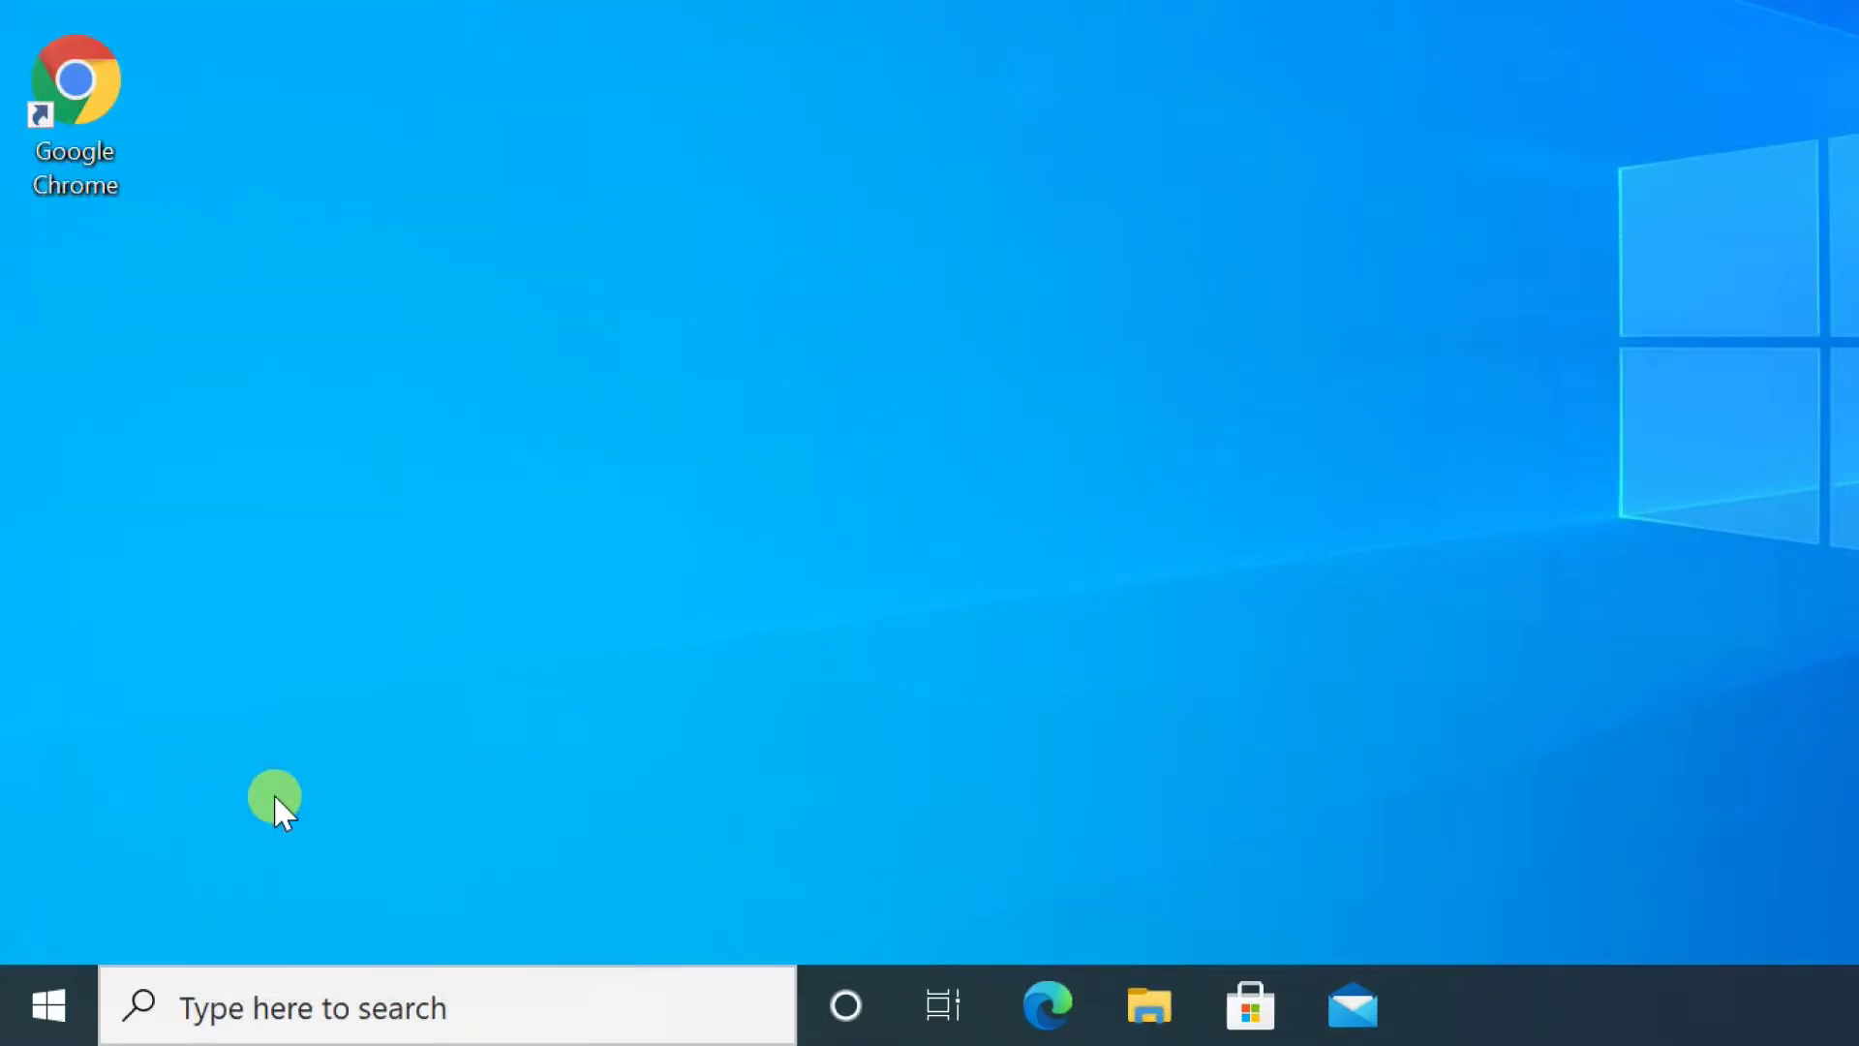
pyautogui.press('BackSpace')
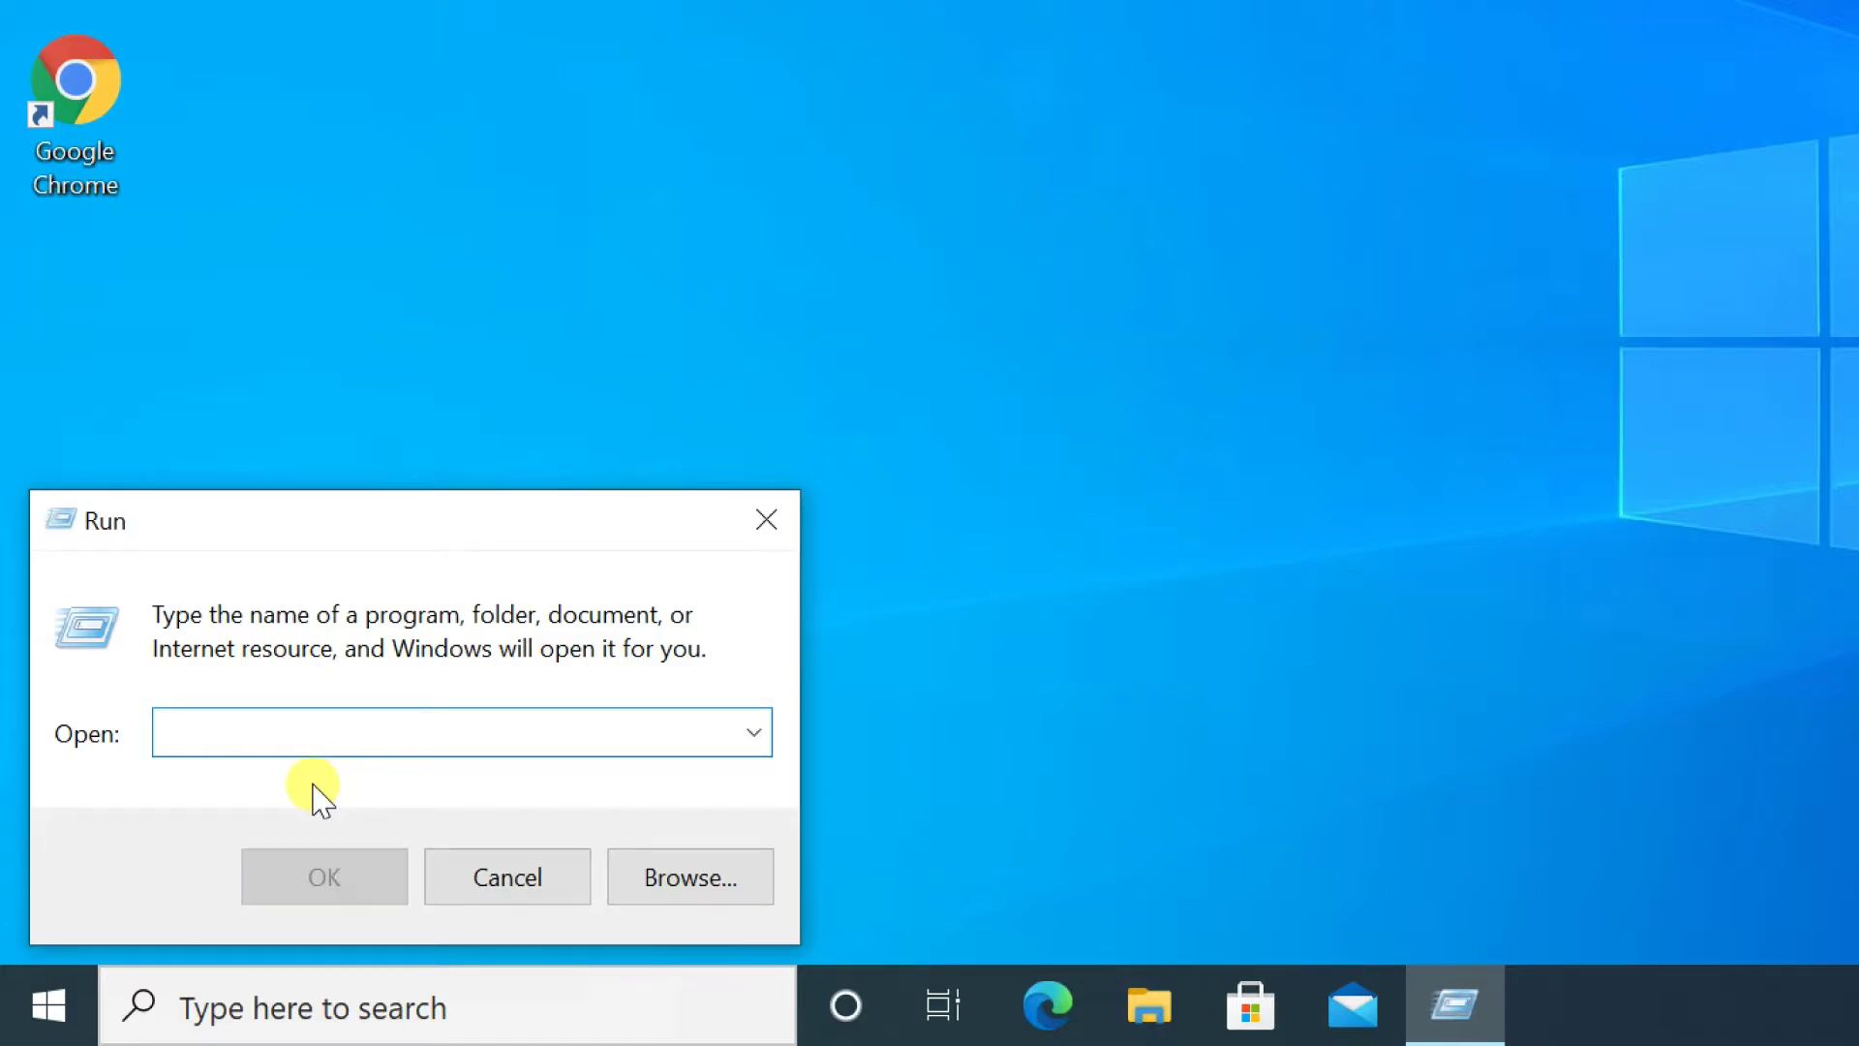
pyautogui.write('psr')
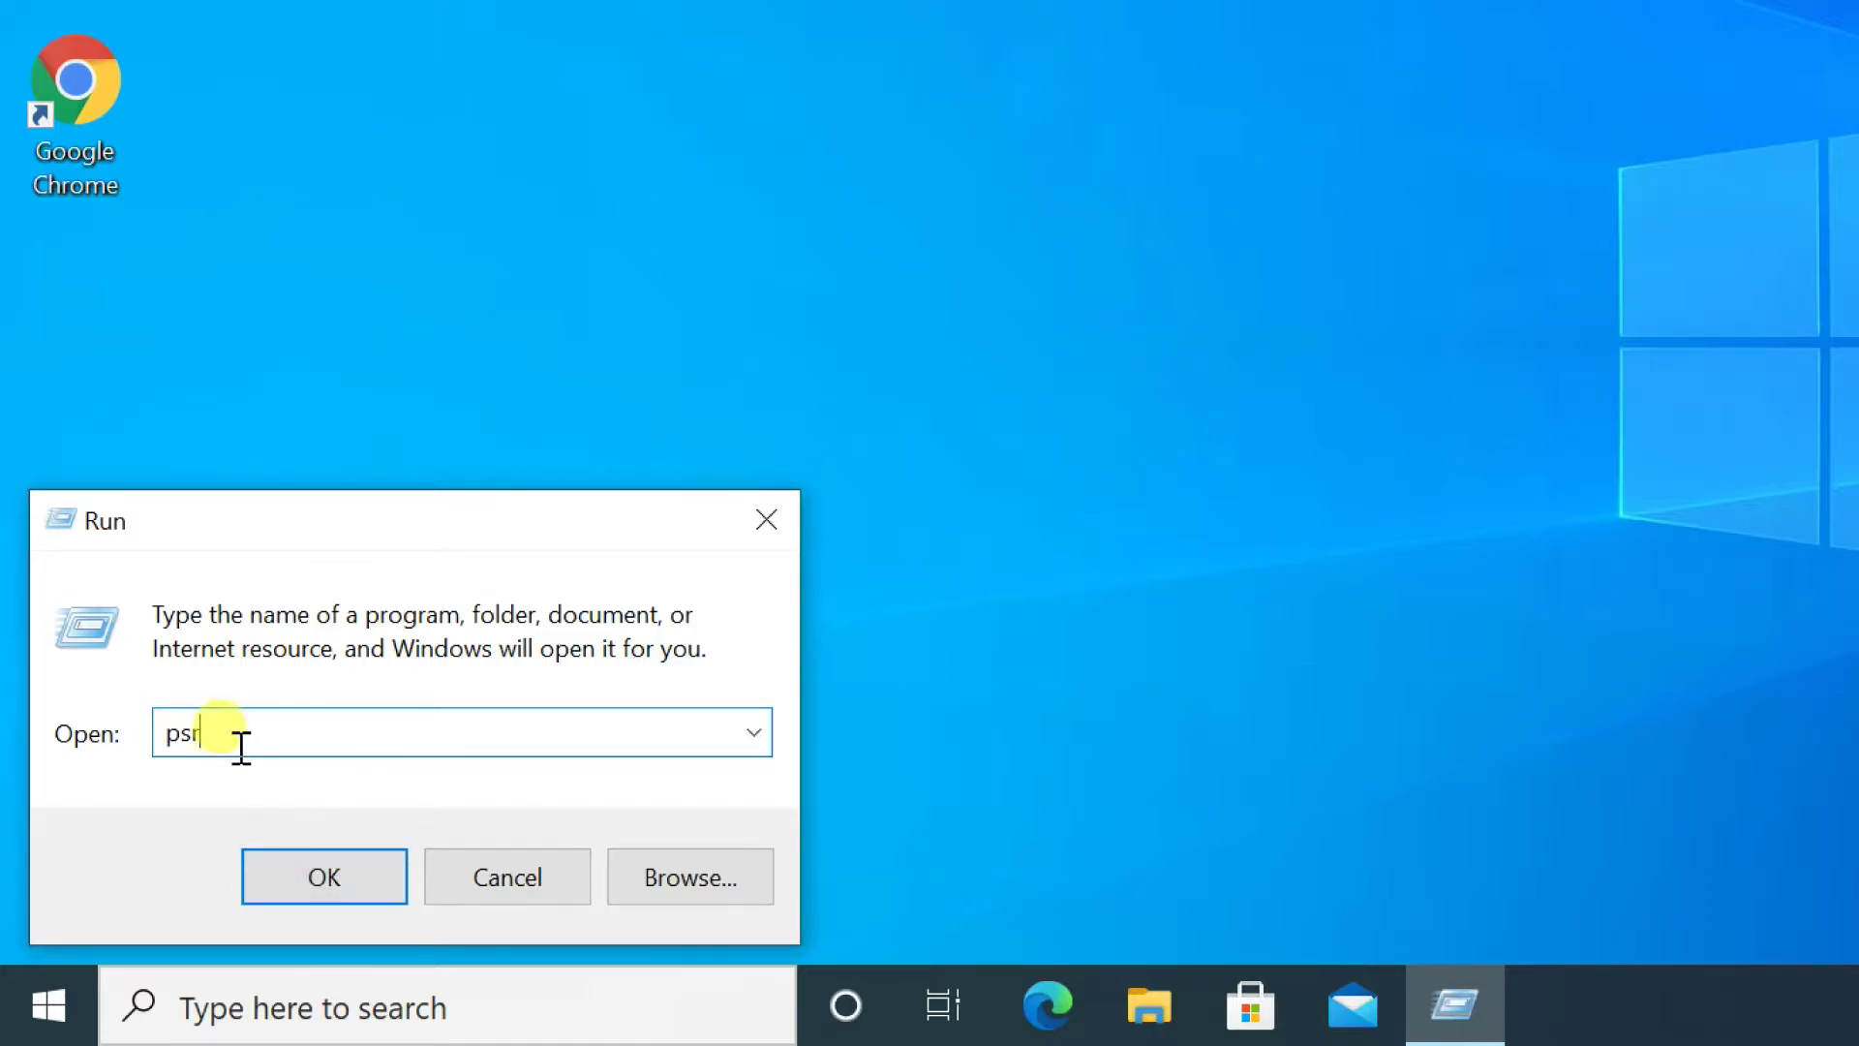
pyautogui.doubleClick(232, 731)
pyautogui.click(232, 731)
# - Search for cmd, open Command Prompt and run psr to launch Steps Recorder
pyautogui.click(324, 883)
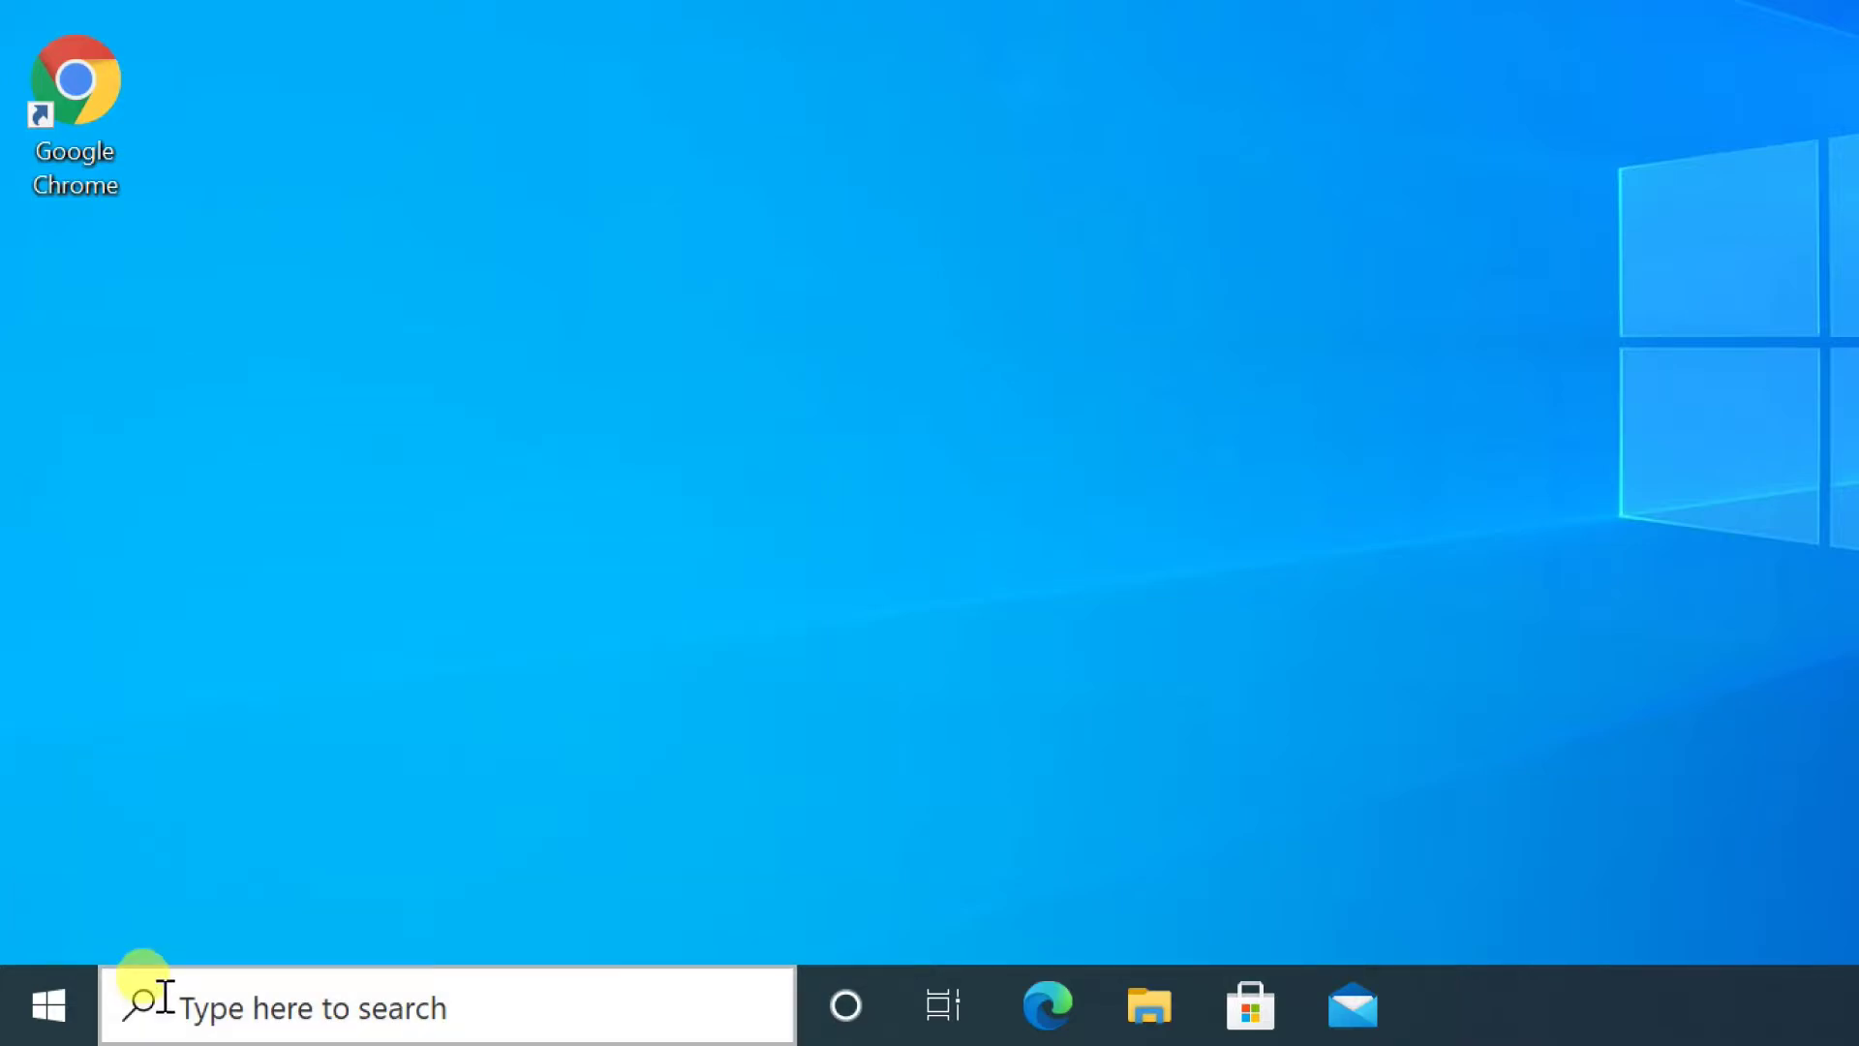
pyautogui.click(145, 1002)
pyautogui.write('cmd')
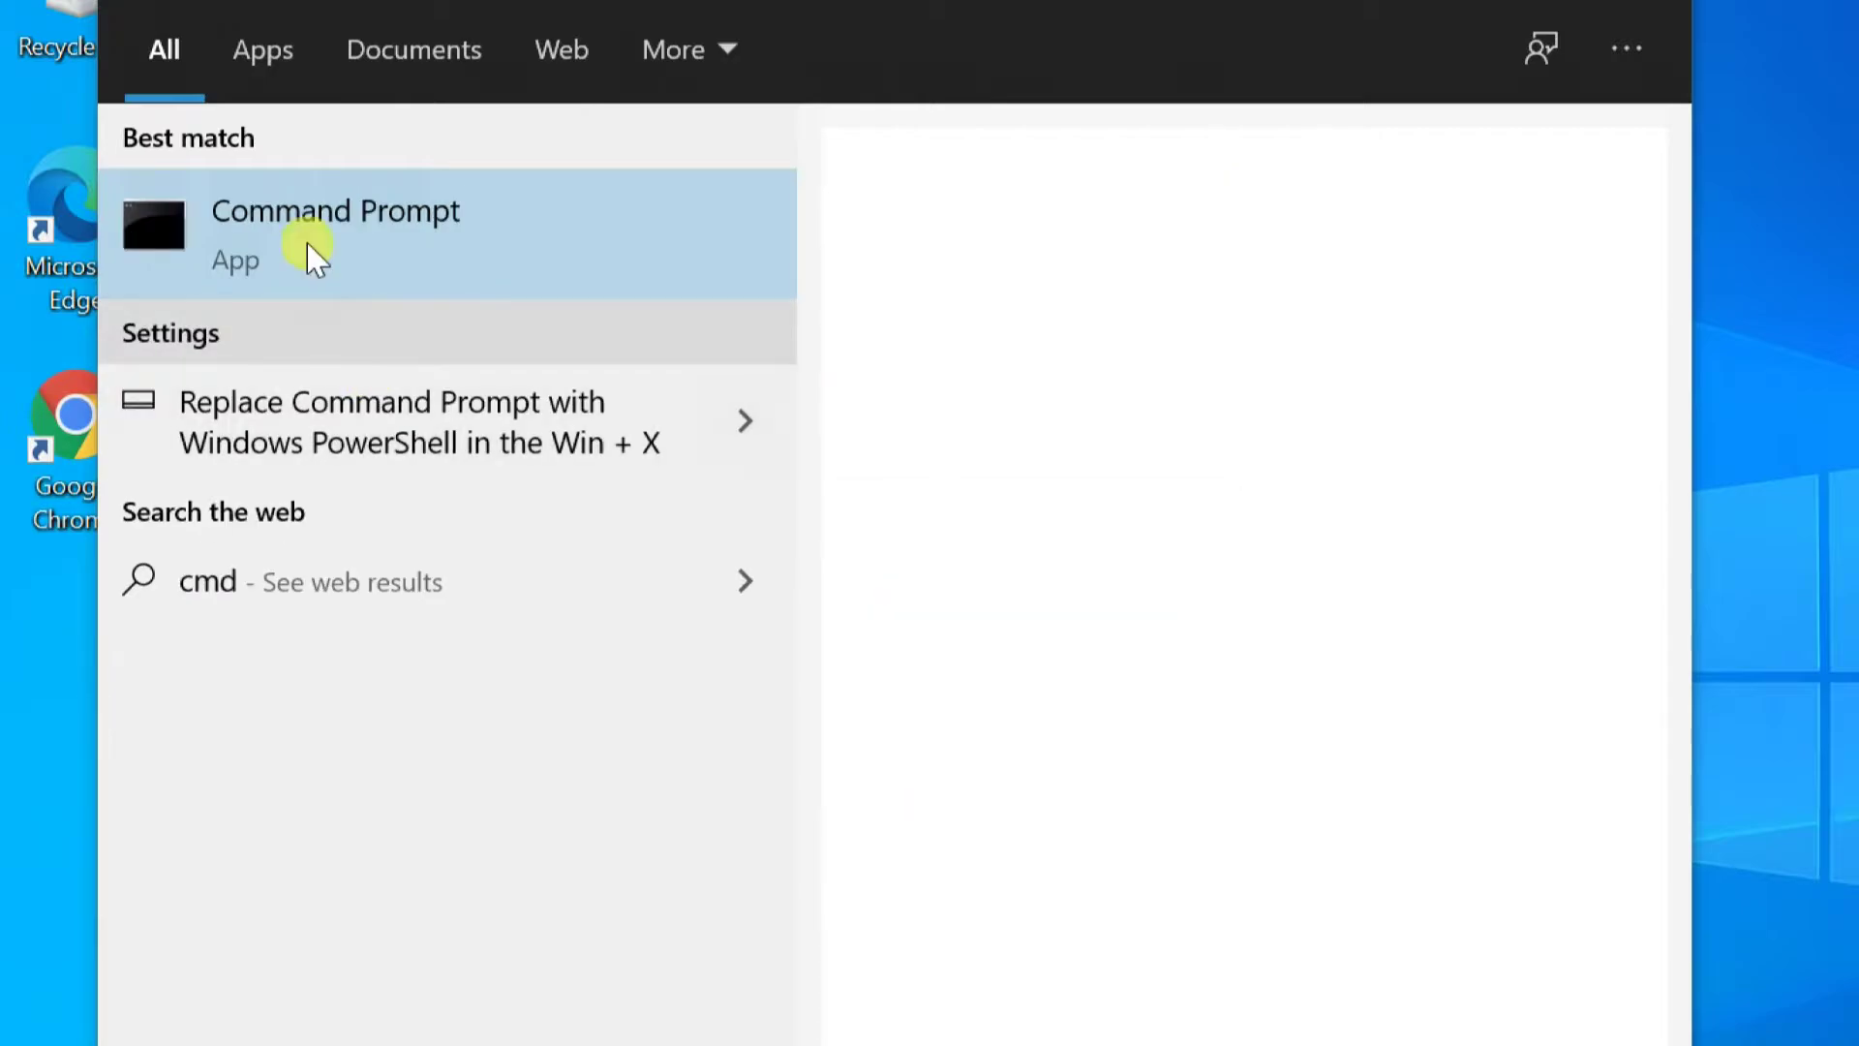
pyautogui.click(311, 216)
pyautogui.write('psr')
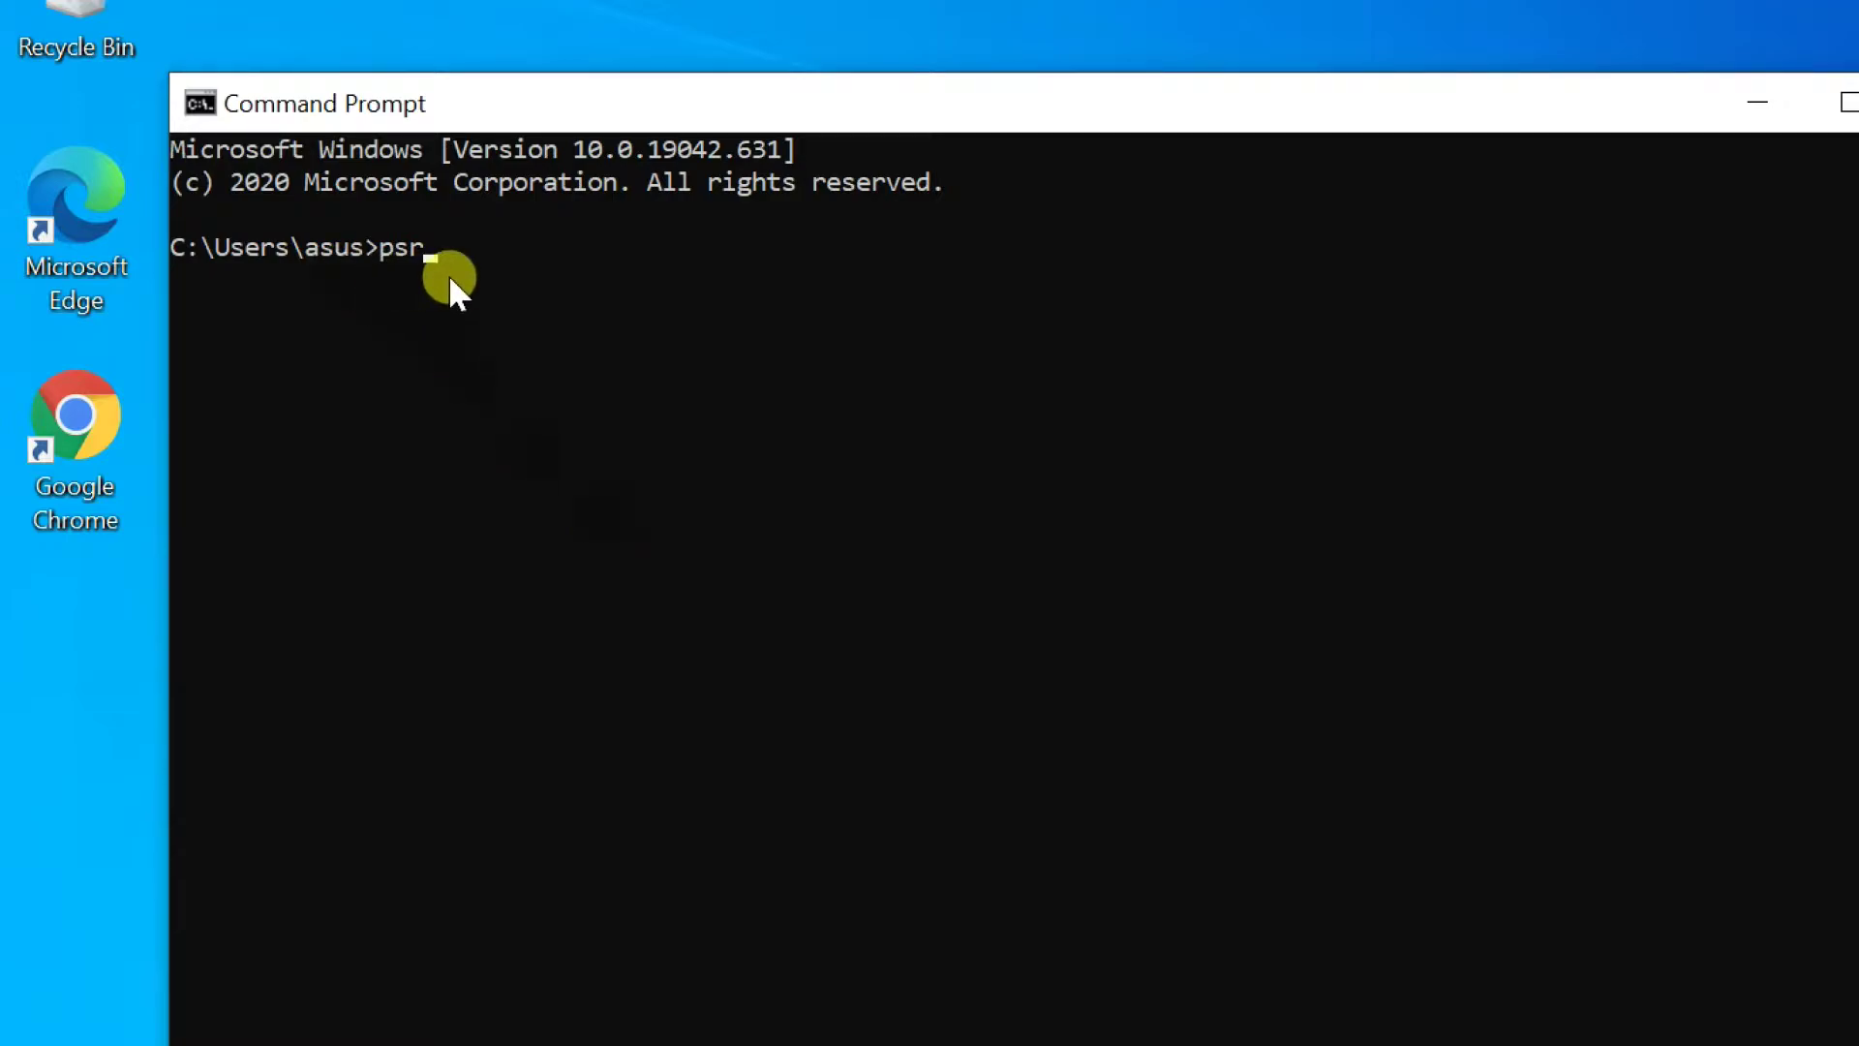
pyautogui.press('Return')
pyautogui.click(1757, 102)
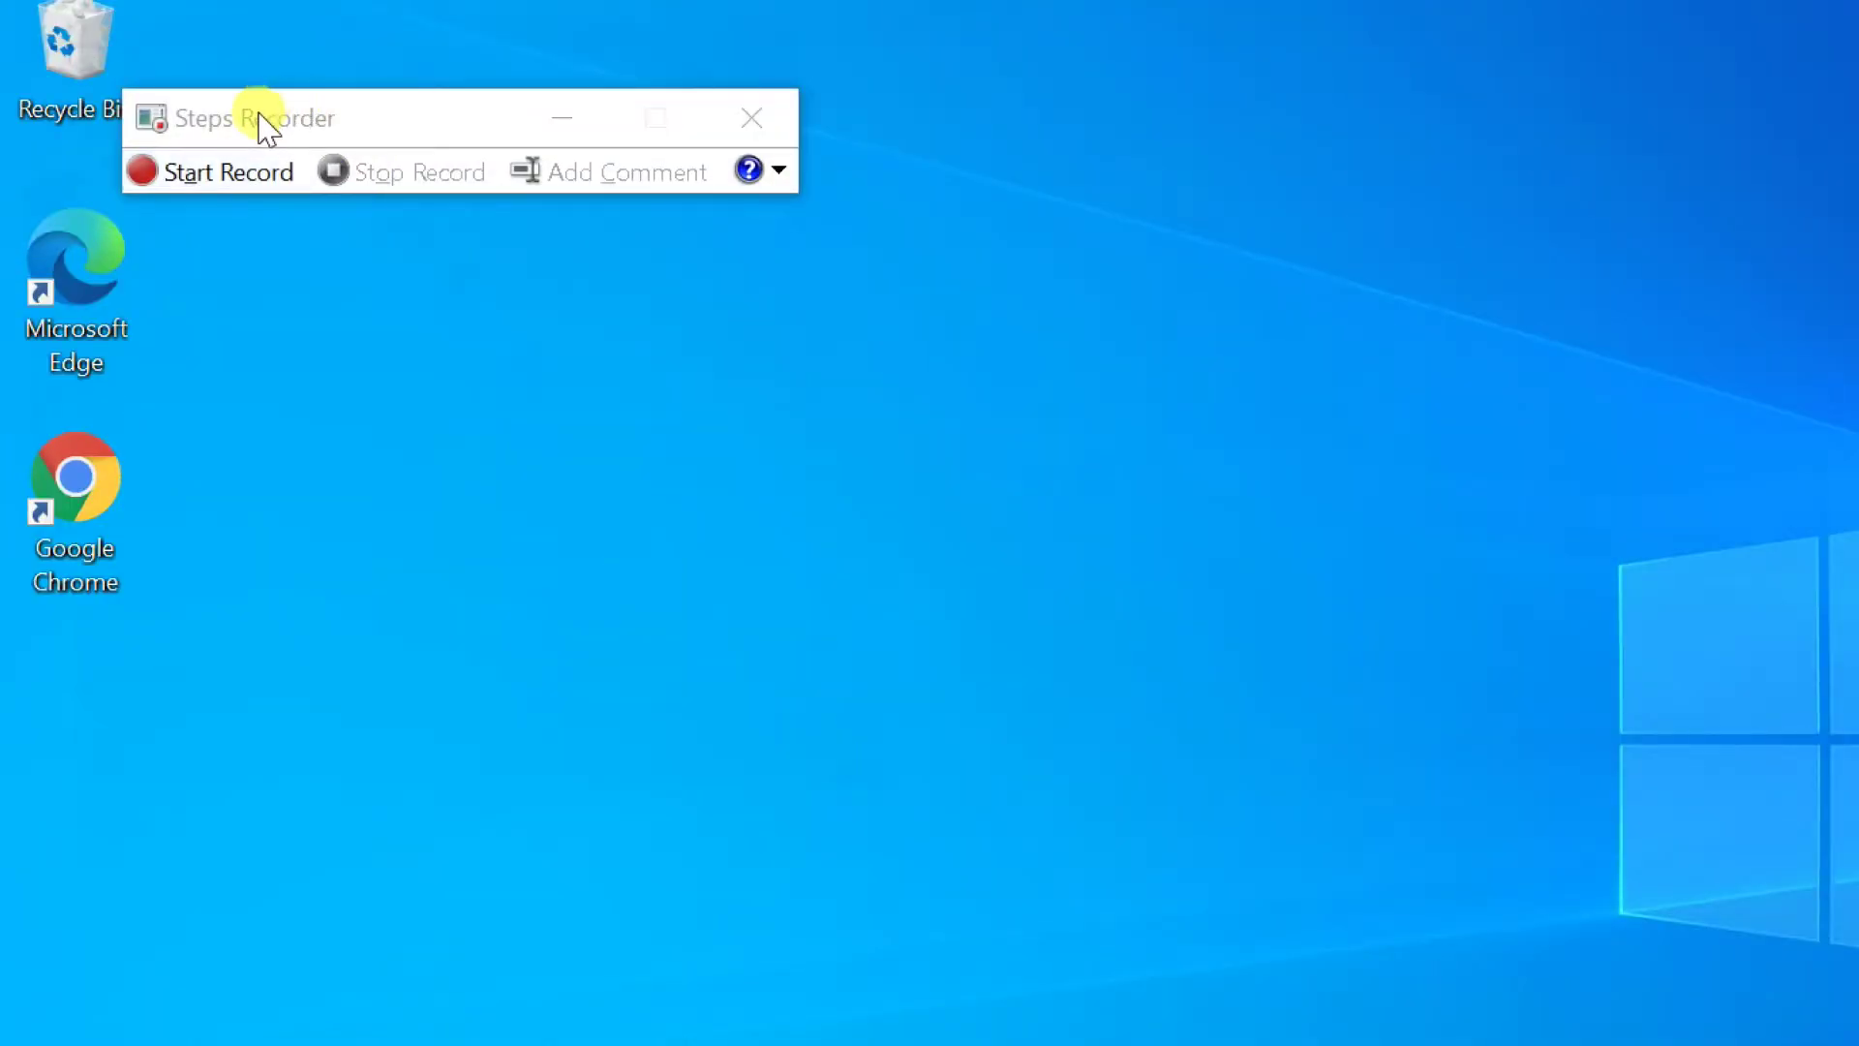
# - Move the Steps Recorder window to the screen centre and open its Settings from the Help menu
pyautogui.moveTo(269, 113); pyautogui.dragTo(1024, 288)
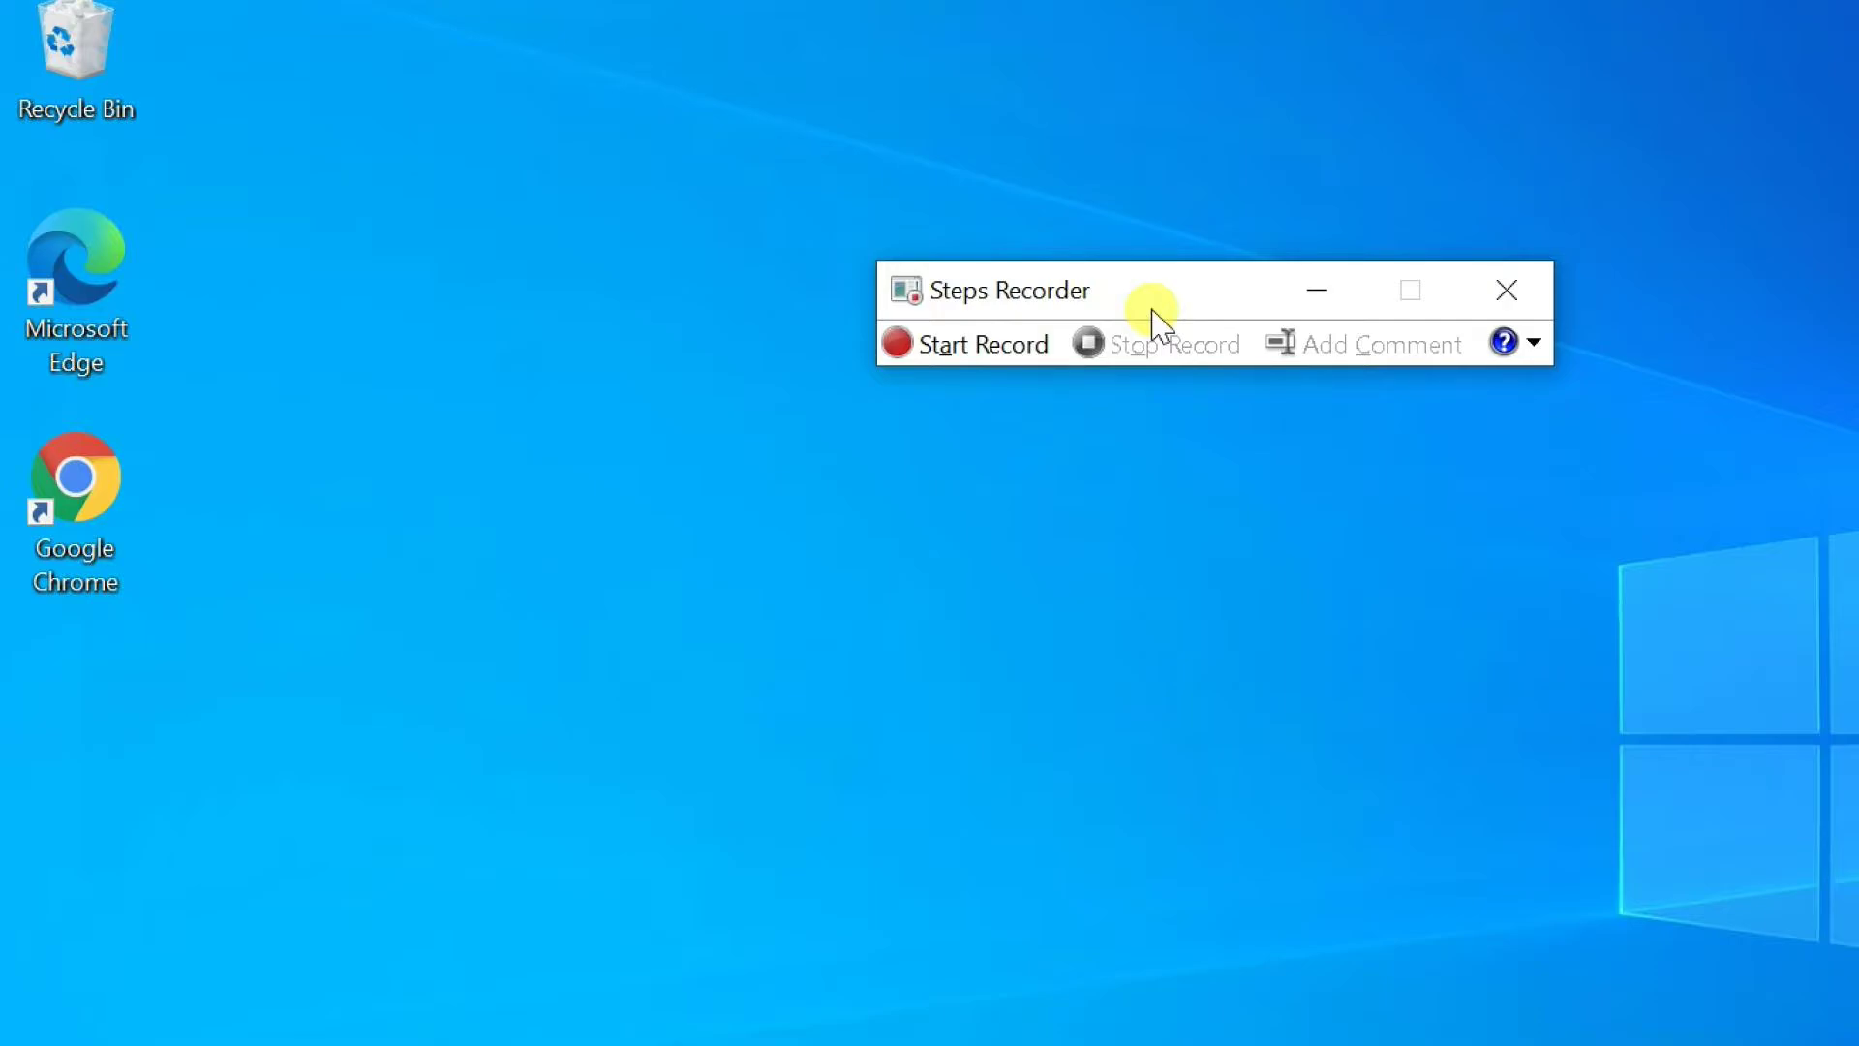
pyautogui.click(1533, 343)
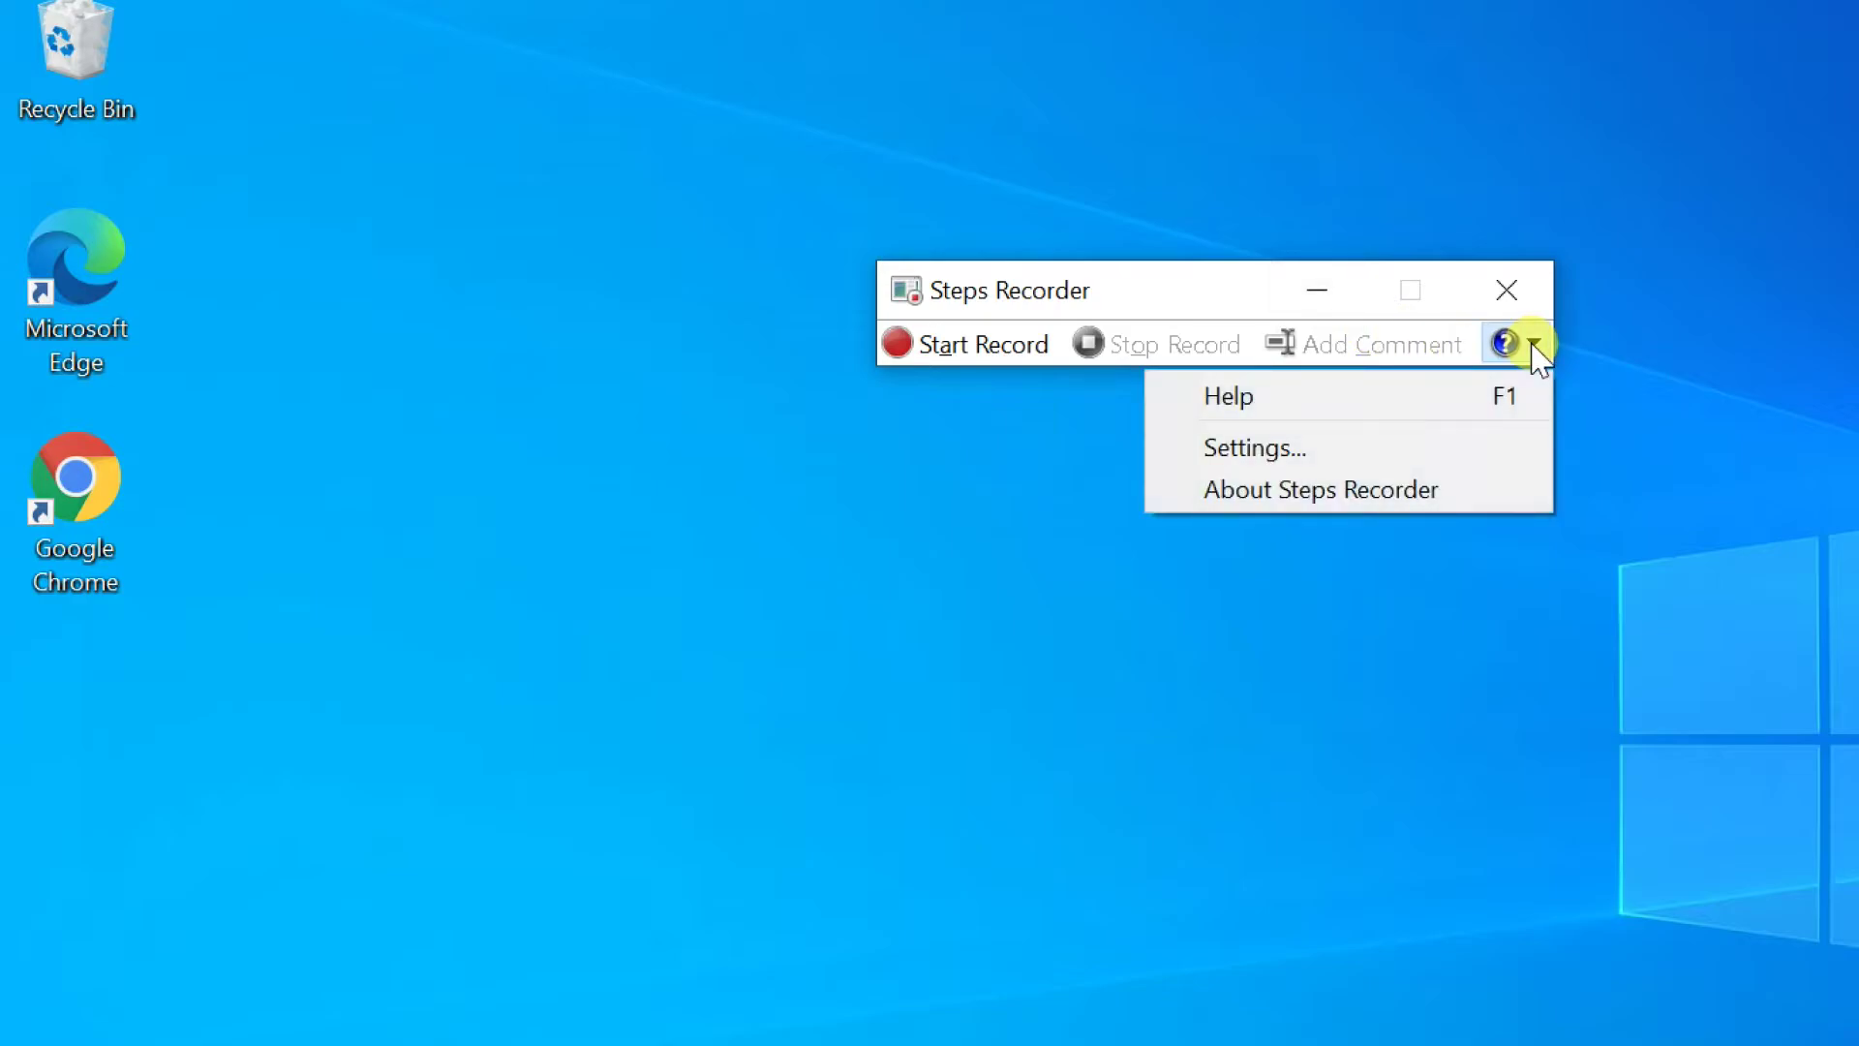
pyautogui.click(1254, 447)
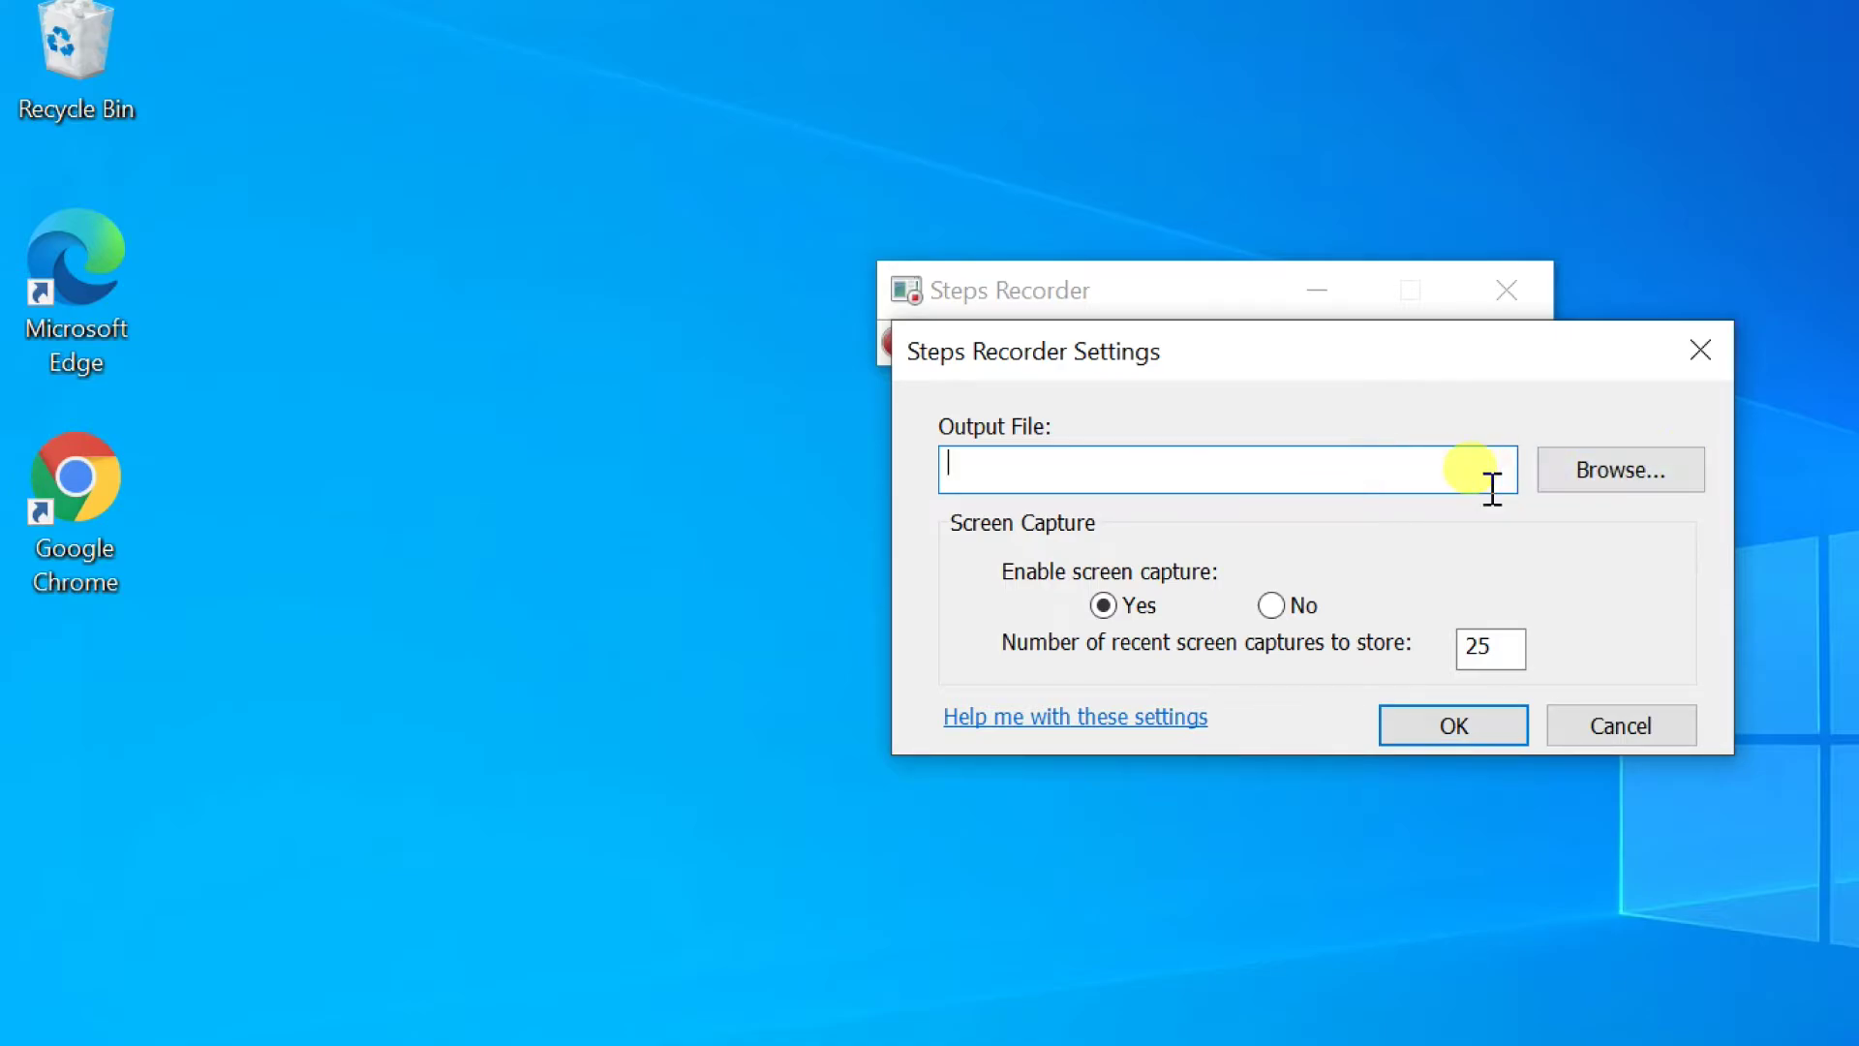
# - Set the recording output file to new steps.zip on the Desktop
pyautogui.click(1602, 474)
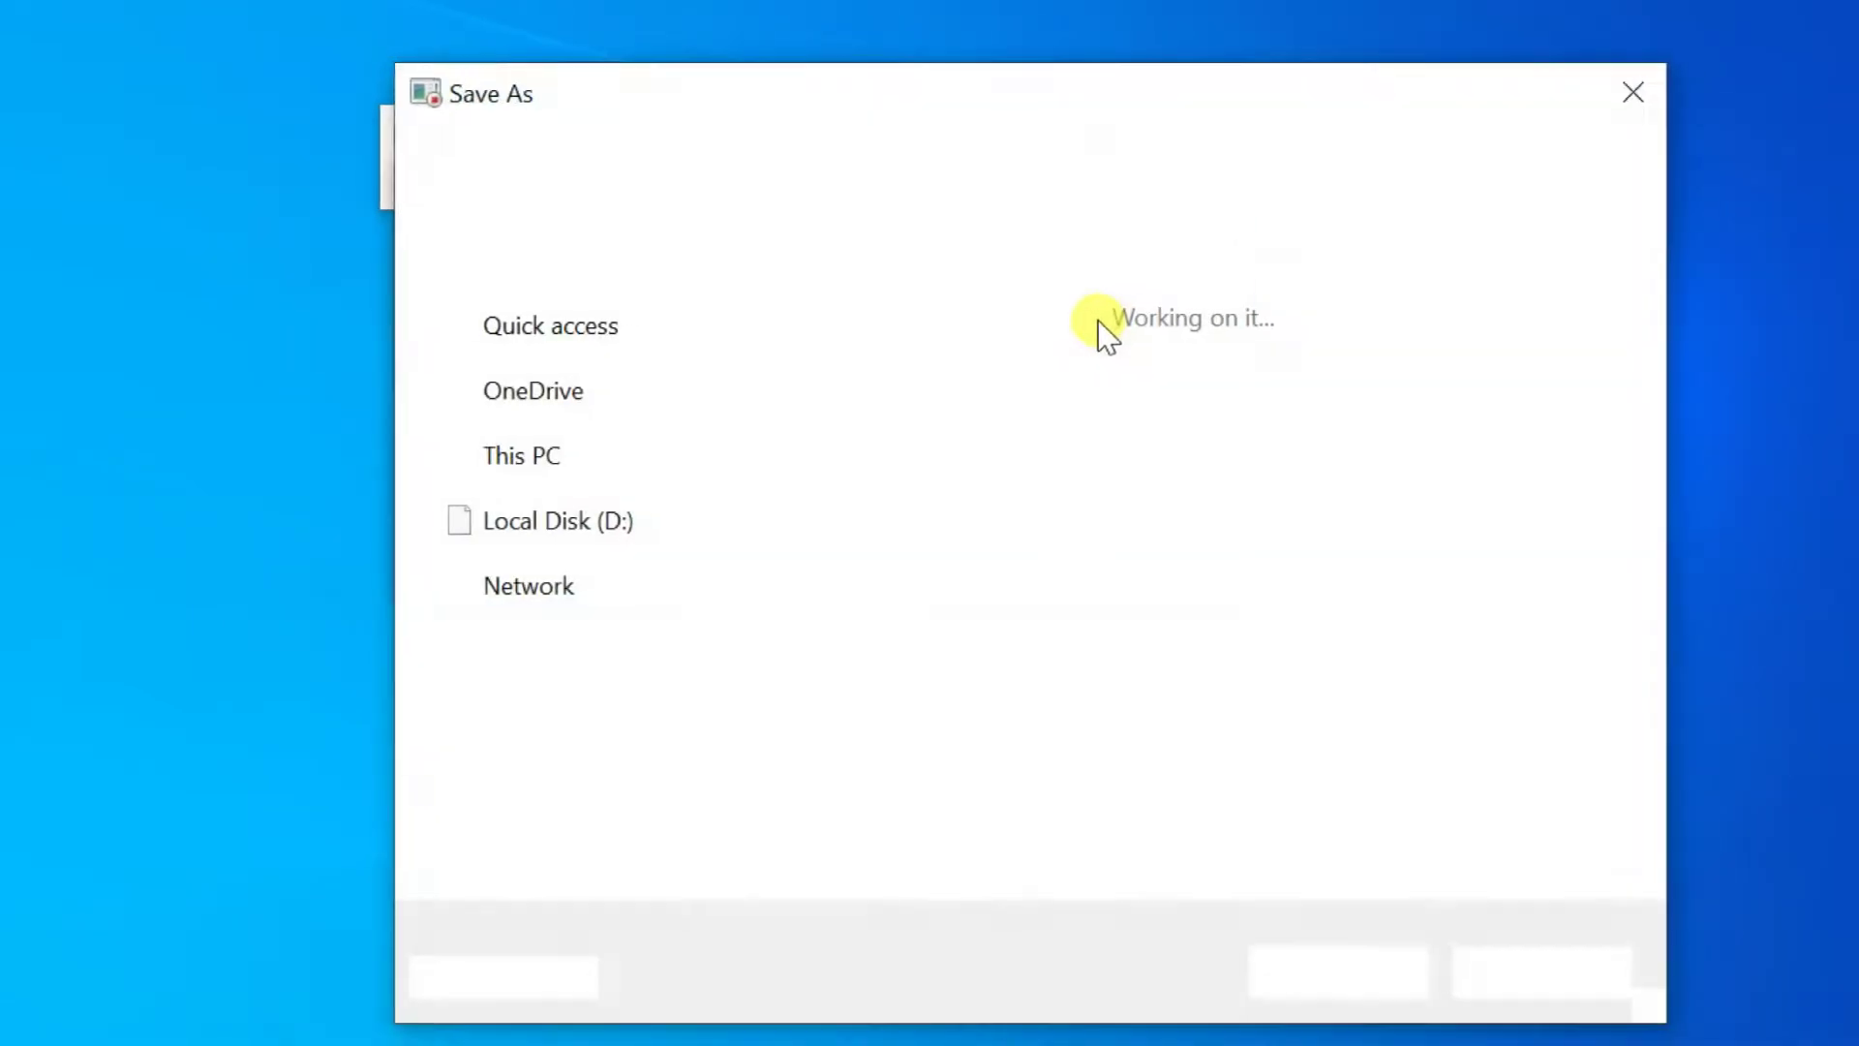
pyautogui.click(426, 366)
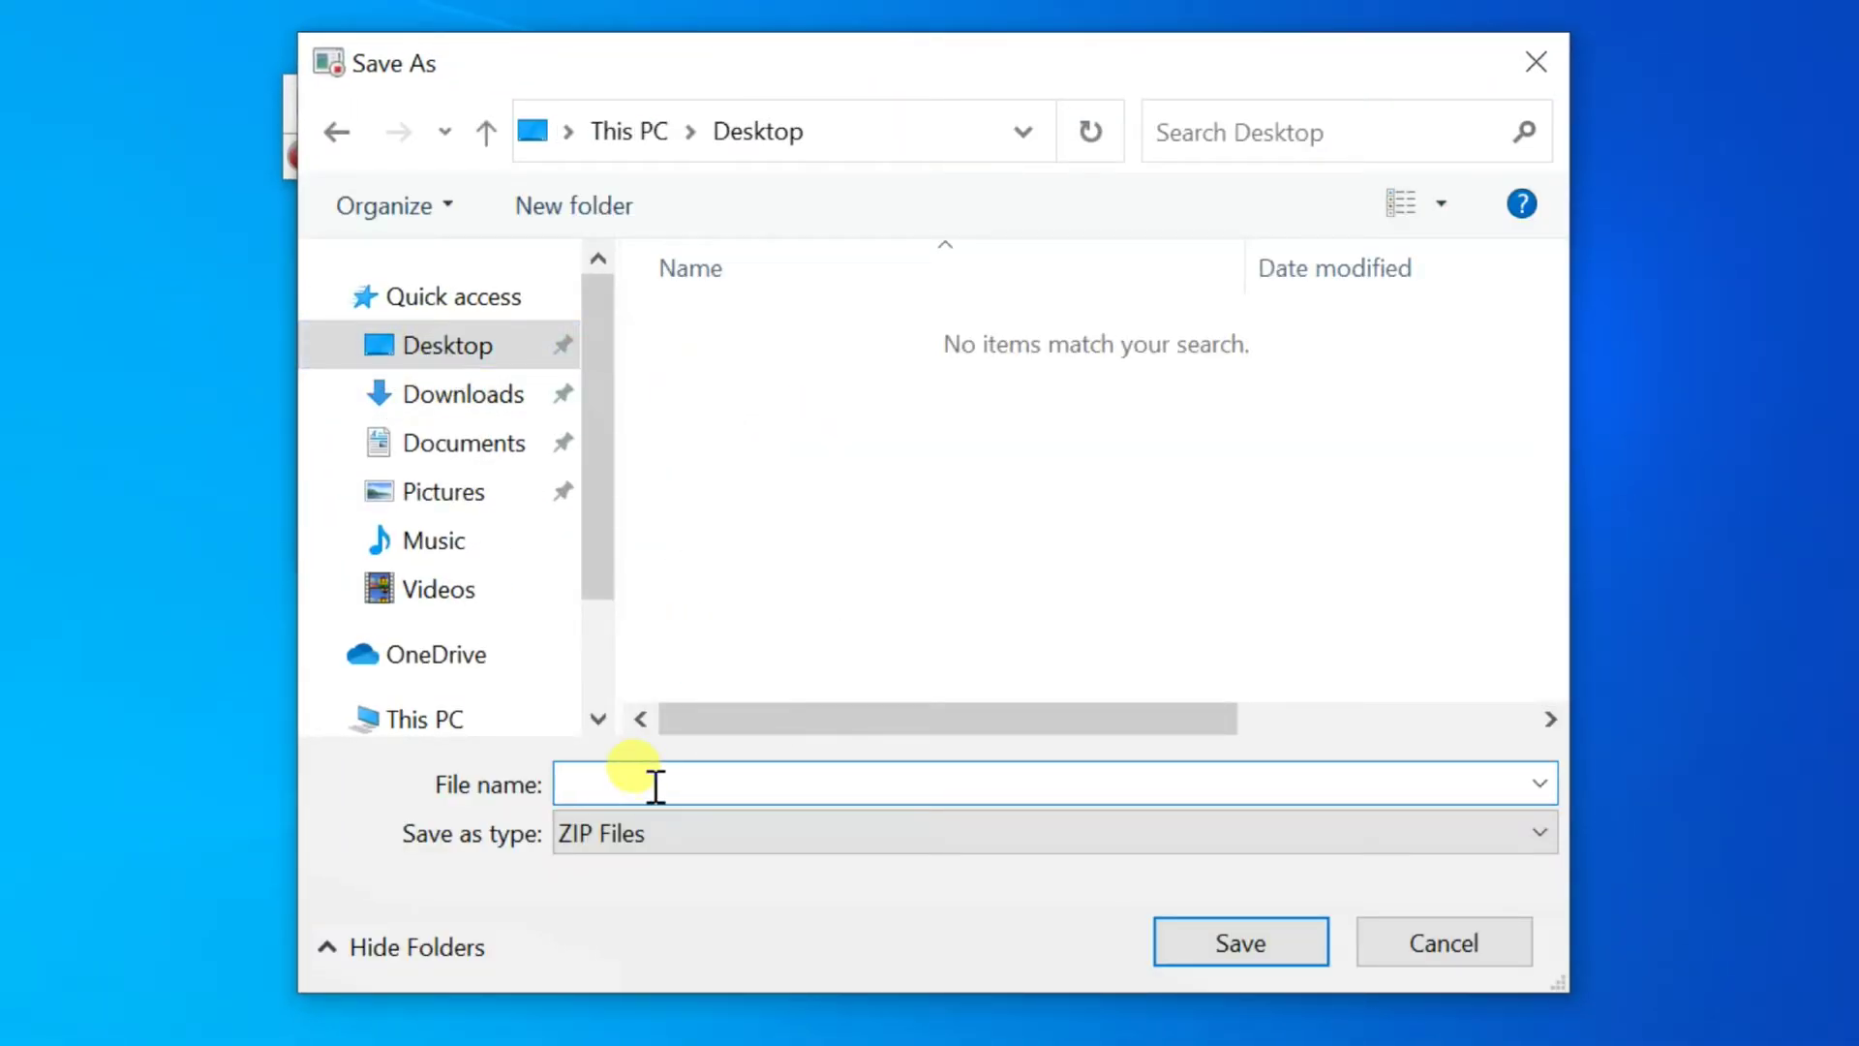
pyautogui.write('new steps')
pyautogui.click(1238, 945)
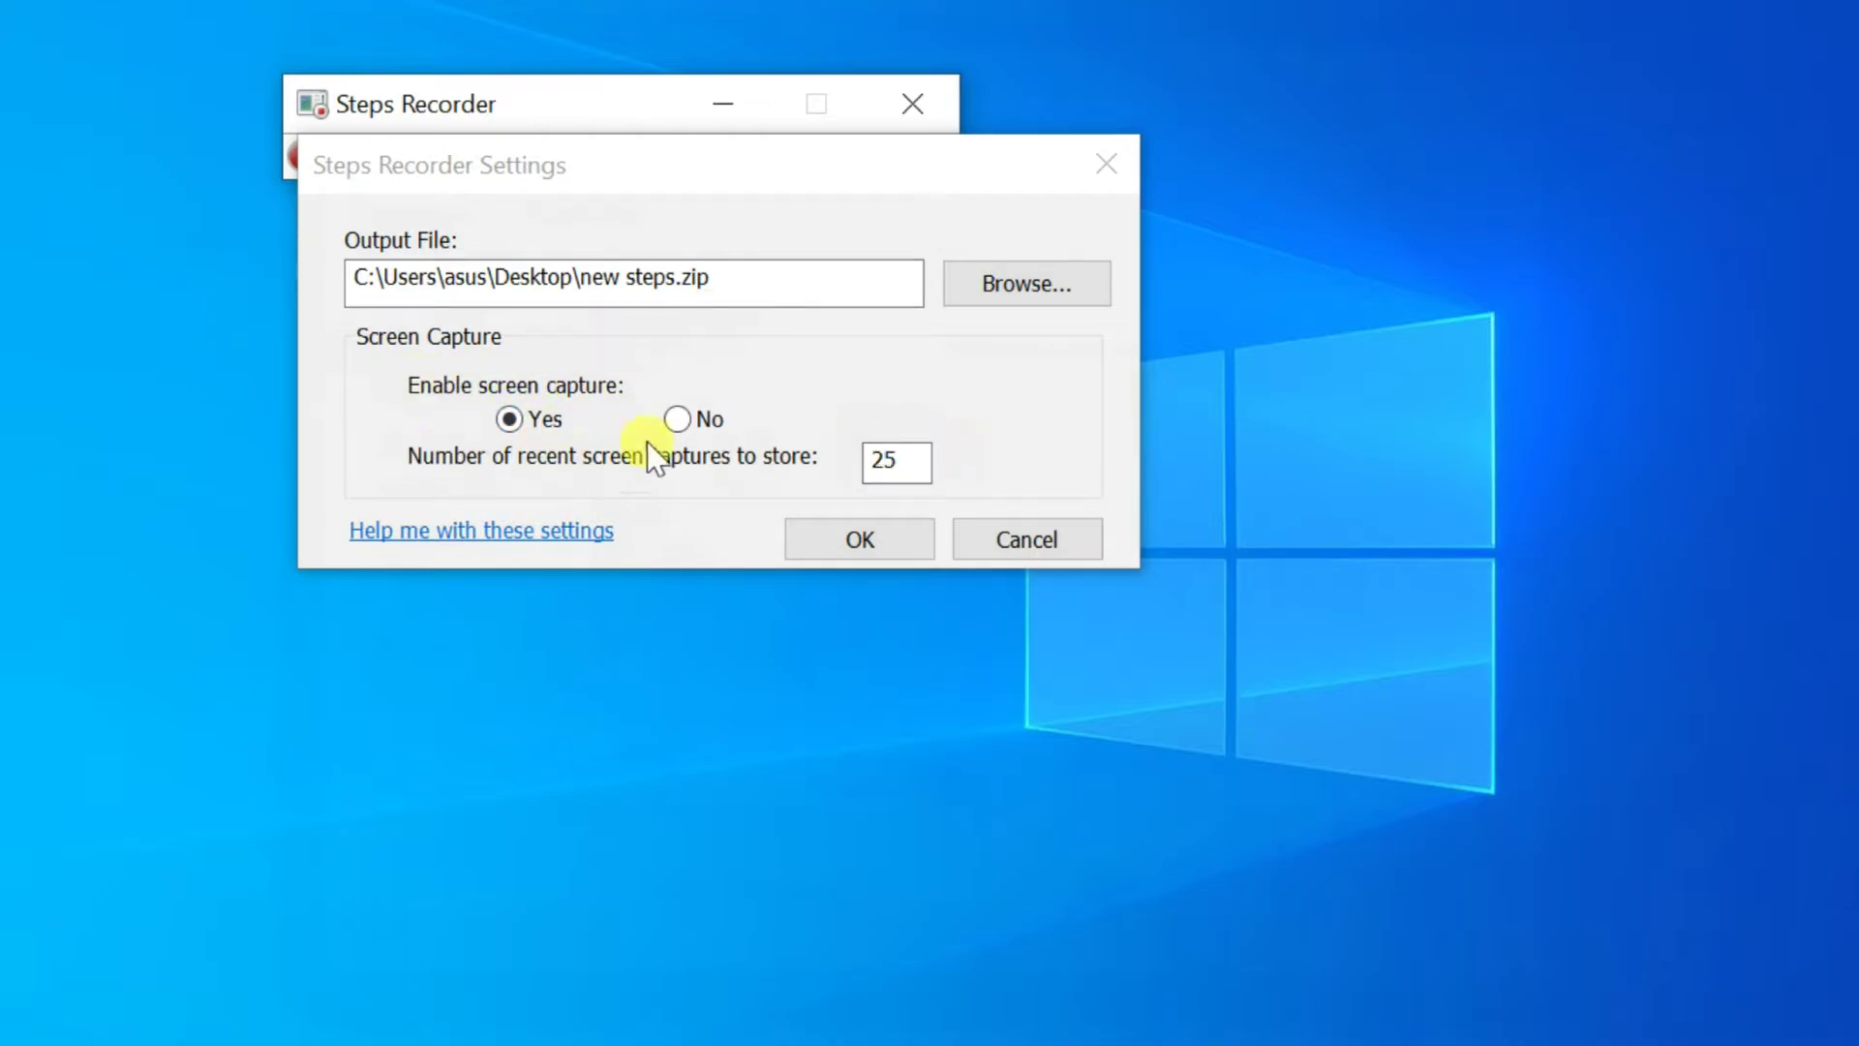
# - Select the stored screen-capture count of 25 so it can be replaced
pyautogui.moveTo(913, 457); pyautogui.dragTo(852, 453)
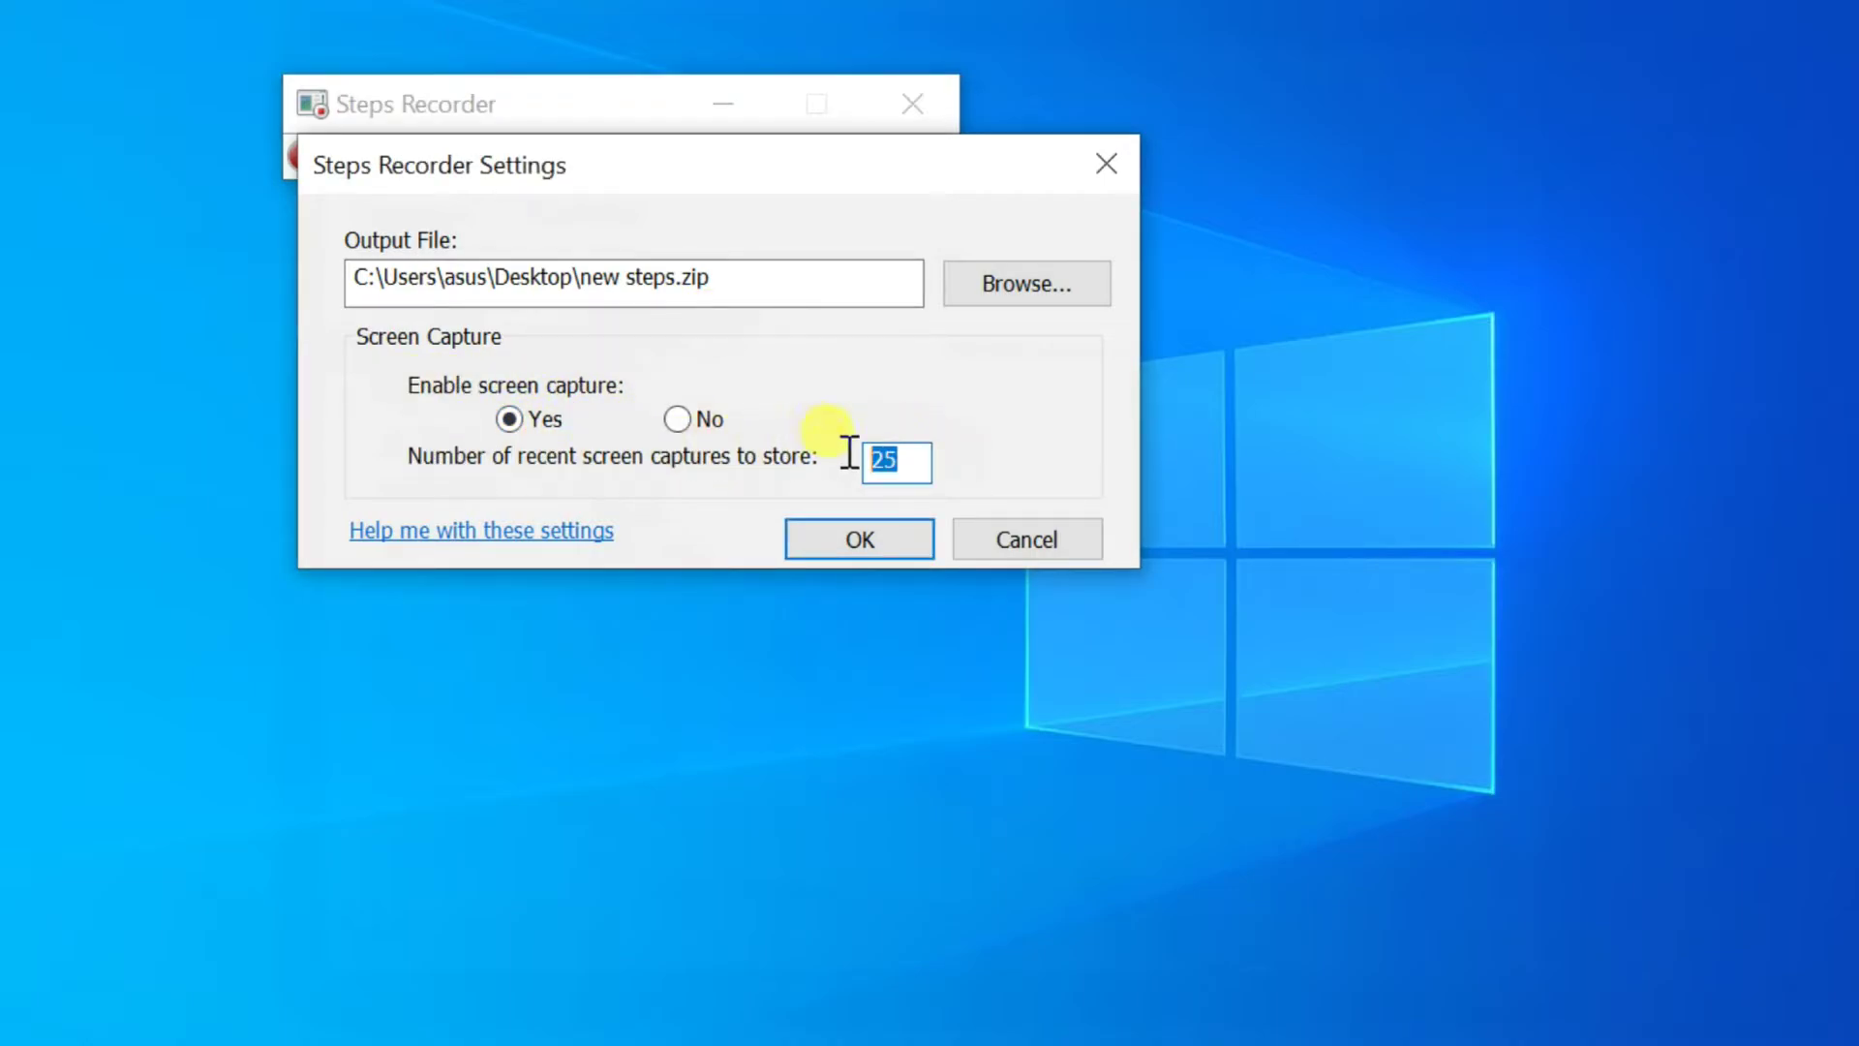
pyautogui.click(906, 461)
pyautogui.moveTo(910, 459); pyautogui.dragTo(860, 451)
# - Keep 20 screen captures, start recording with the recorder minimized, and launch Google Chrome
pyautogui.write('20')
pyautogui.click(875, 537)
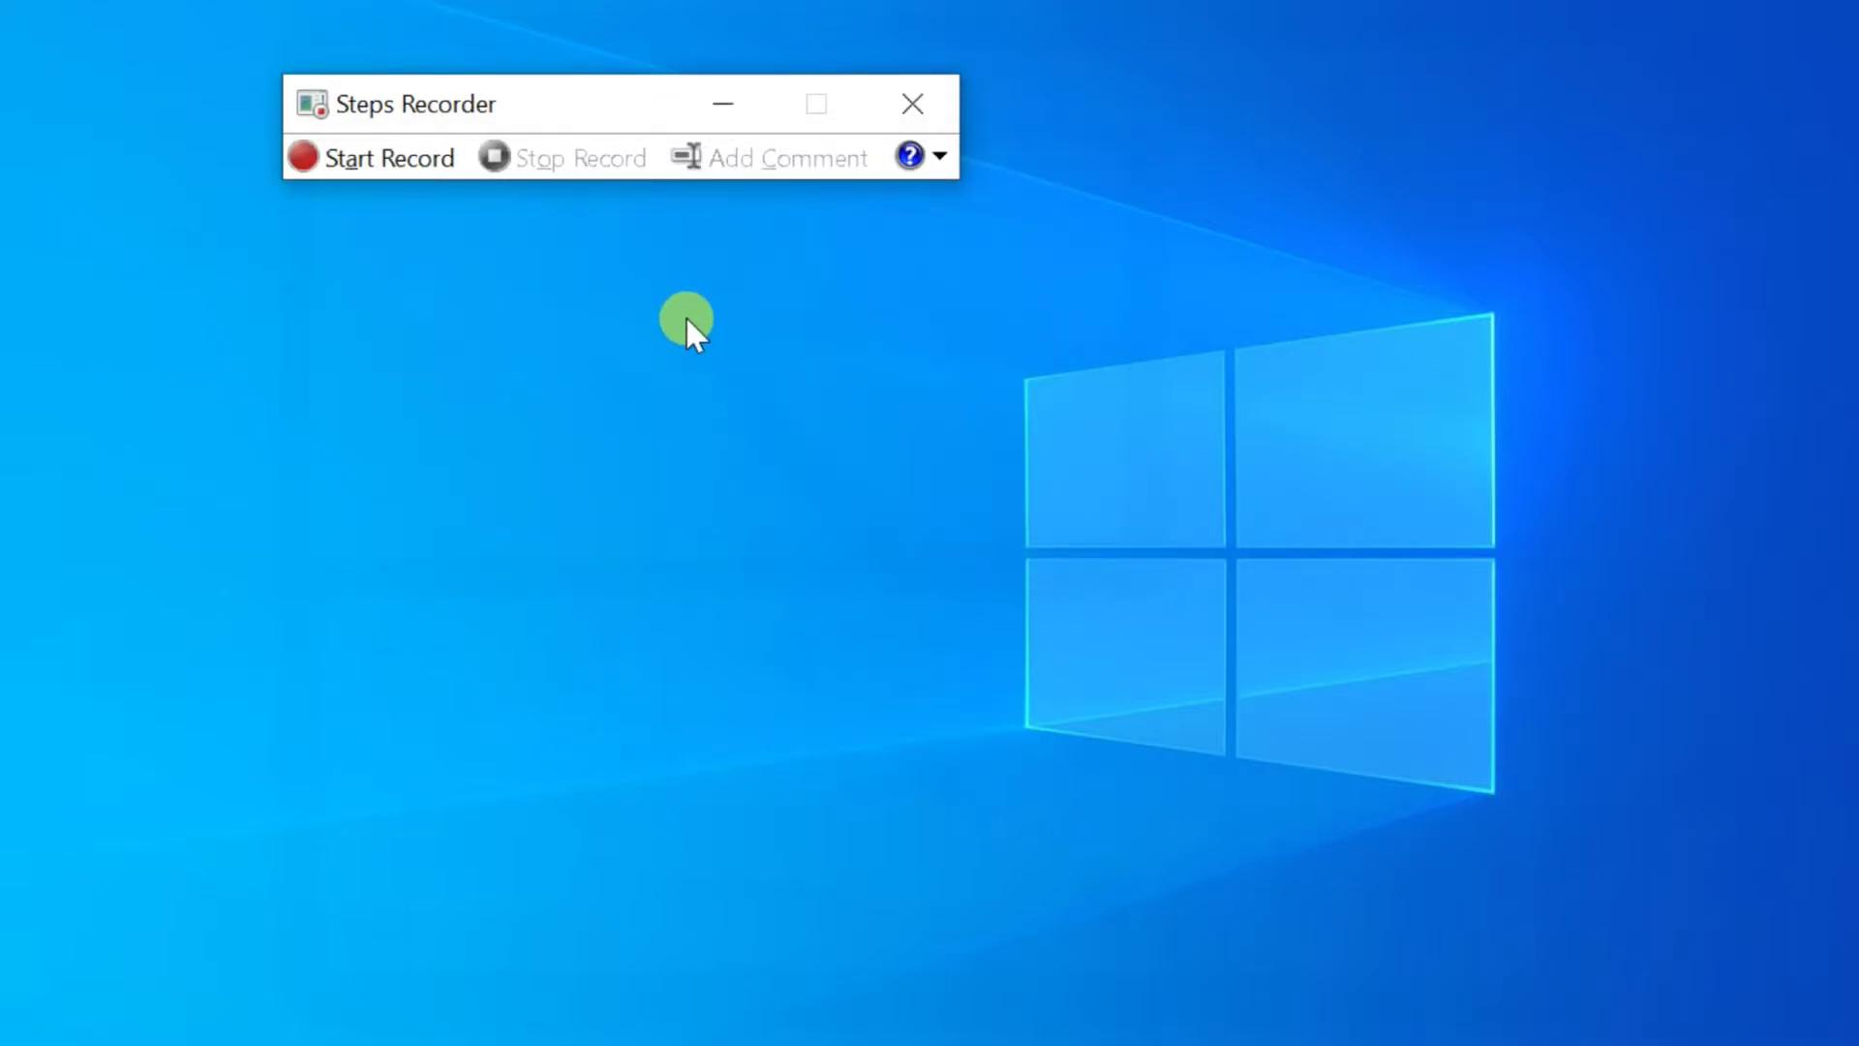
pyautogui.click(379, 163)
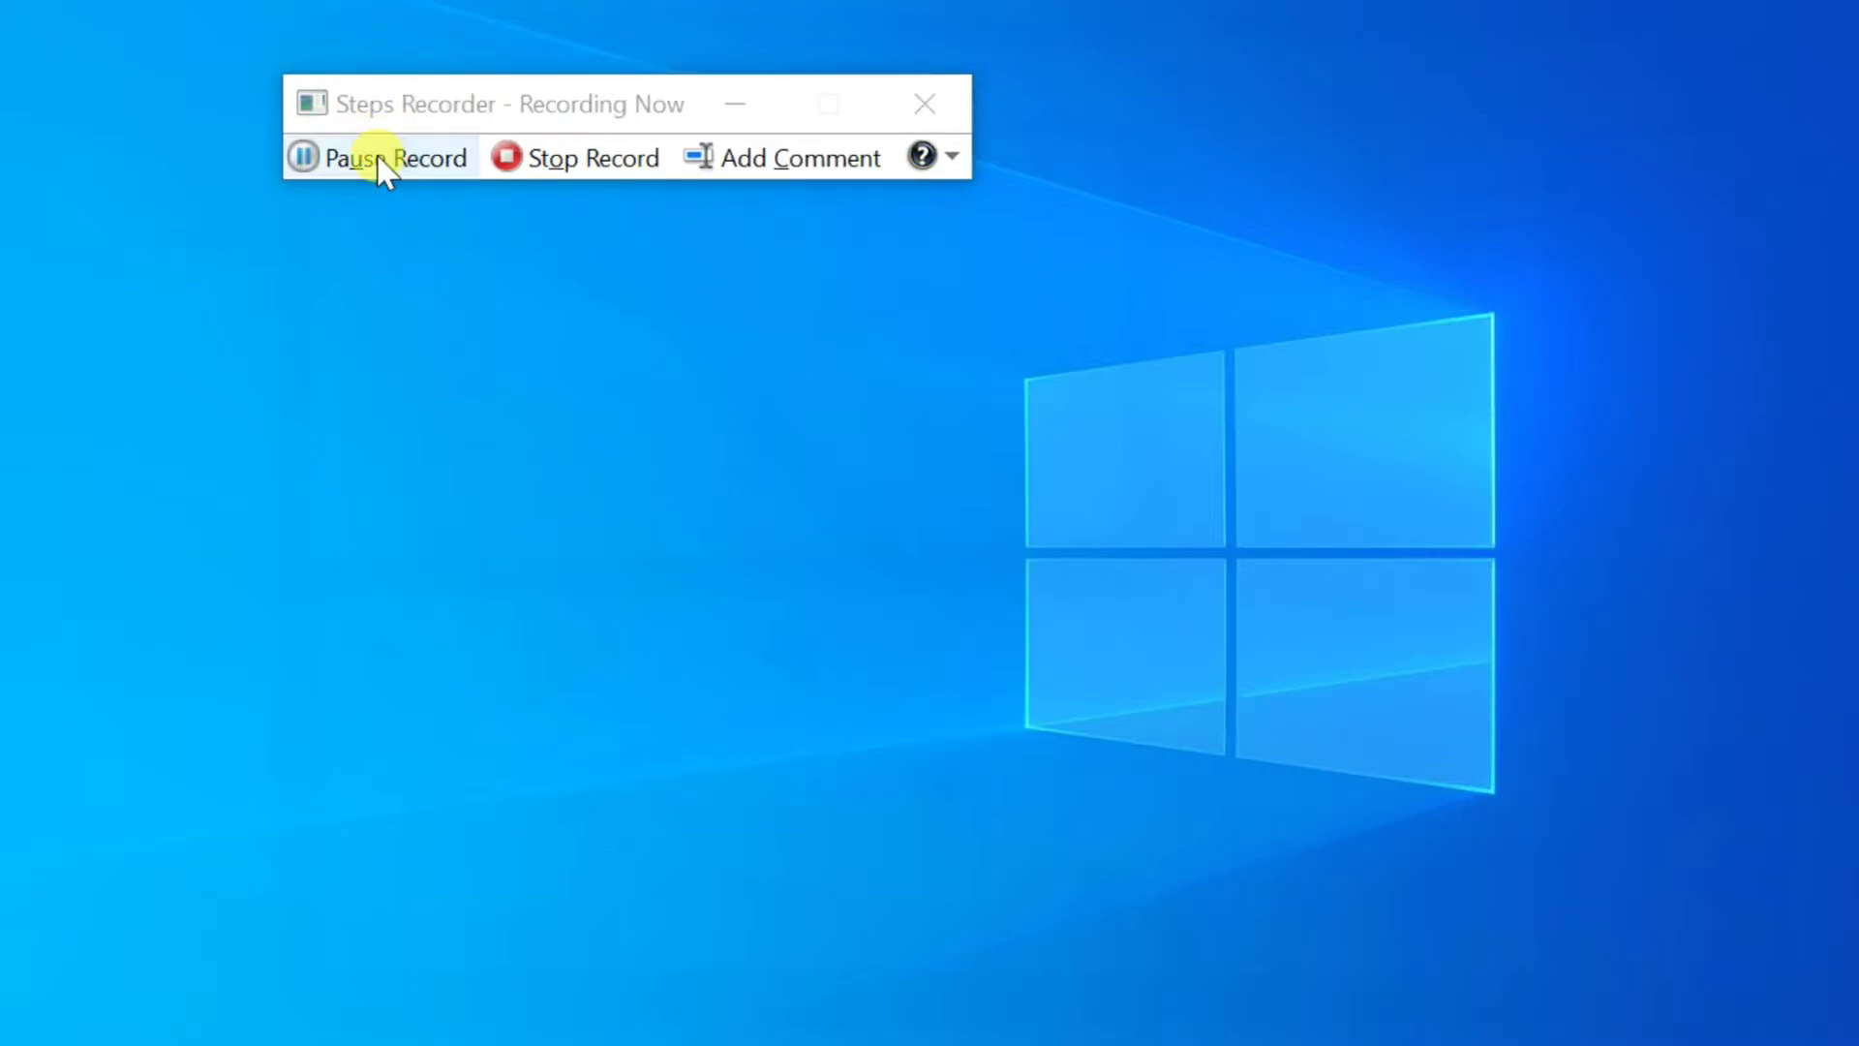
pyautogui.click(735, 108)
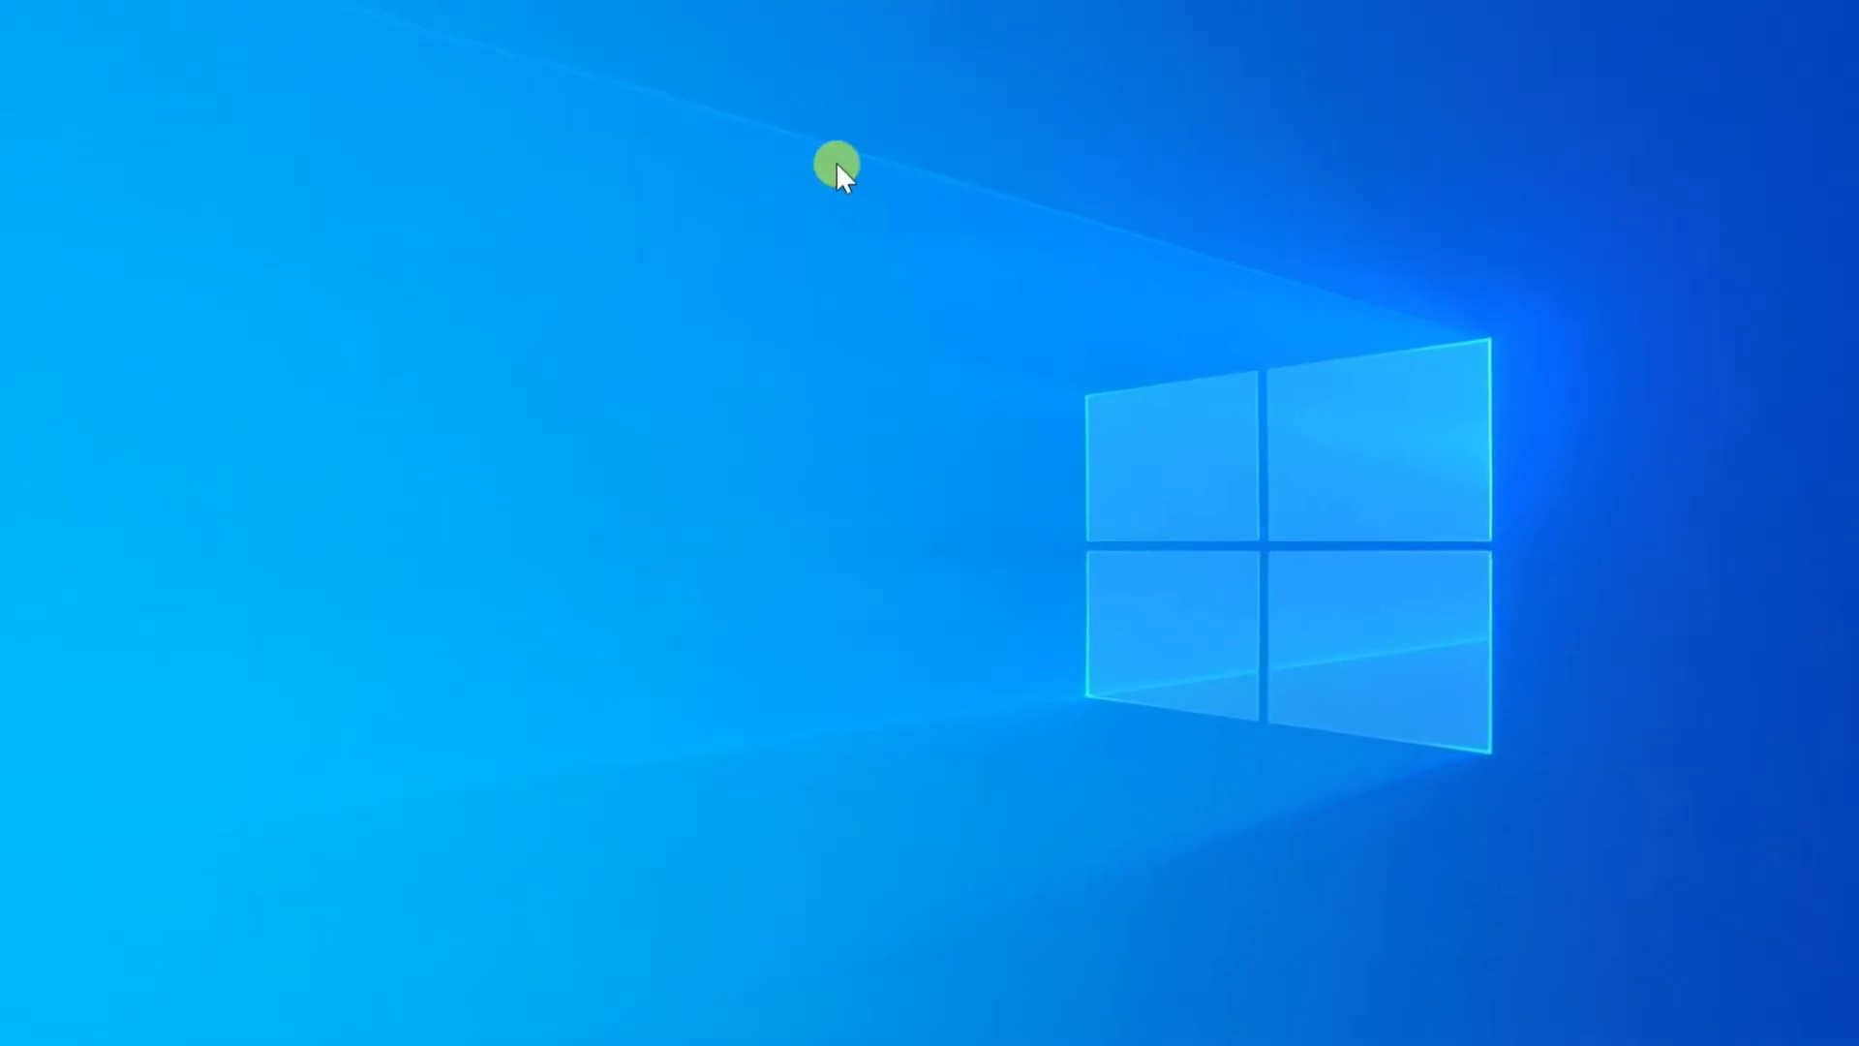
pyautogui.doubleClick(50, 376)
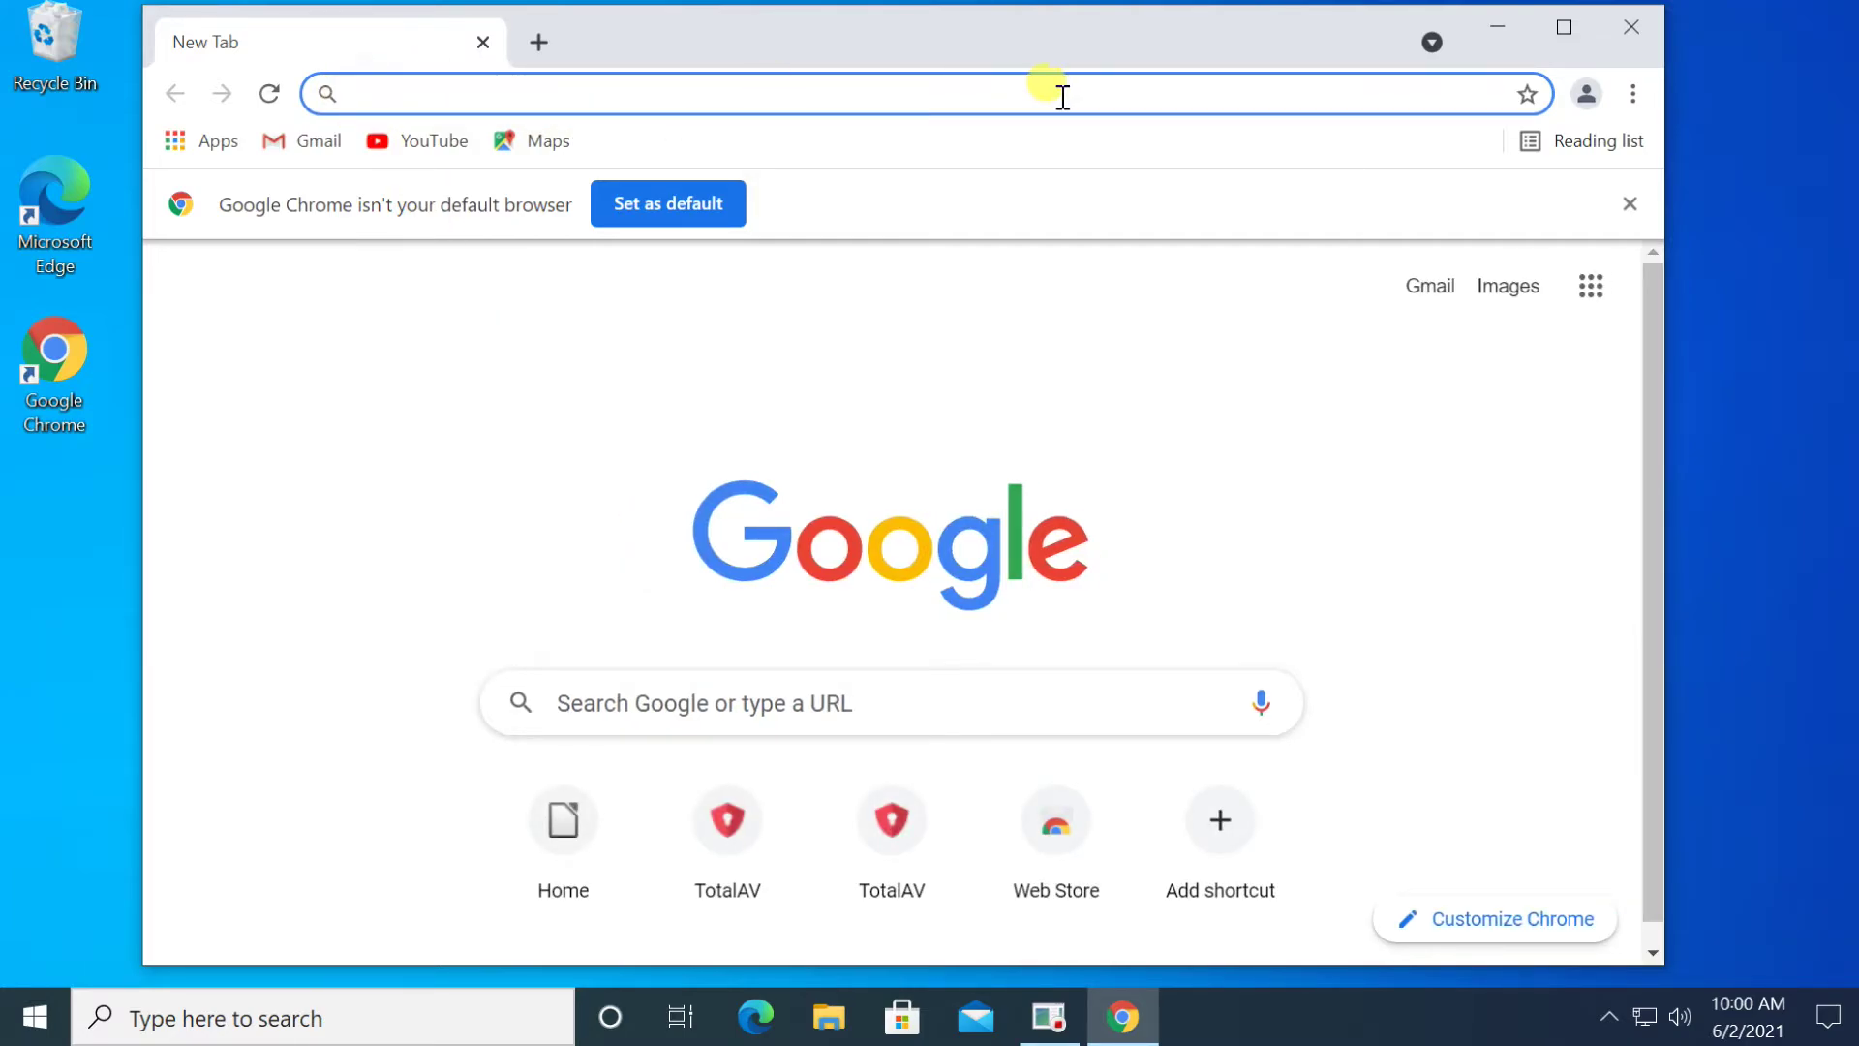
# - Load google.com in Chrome, click into its search box, then close the browser
pyautogui.write('google')
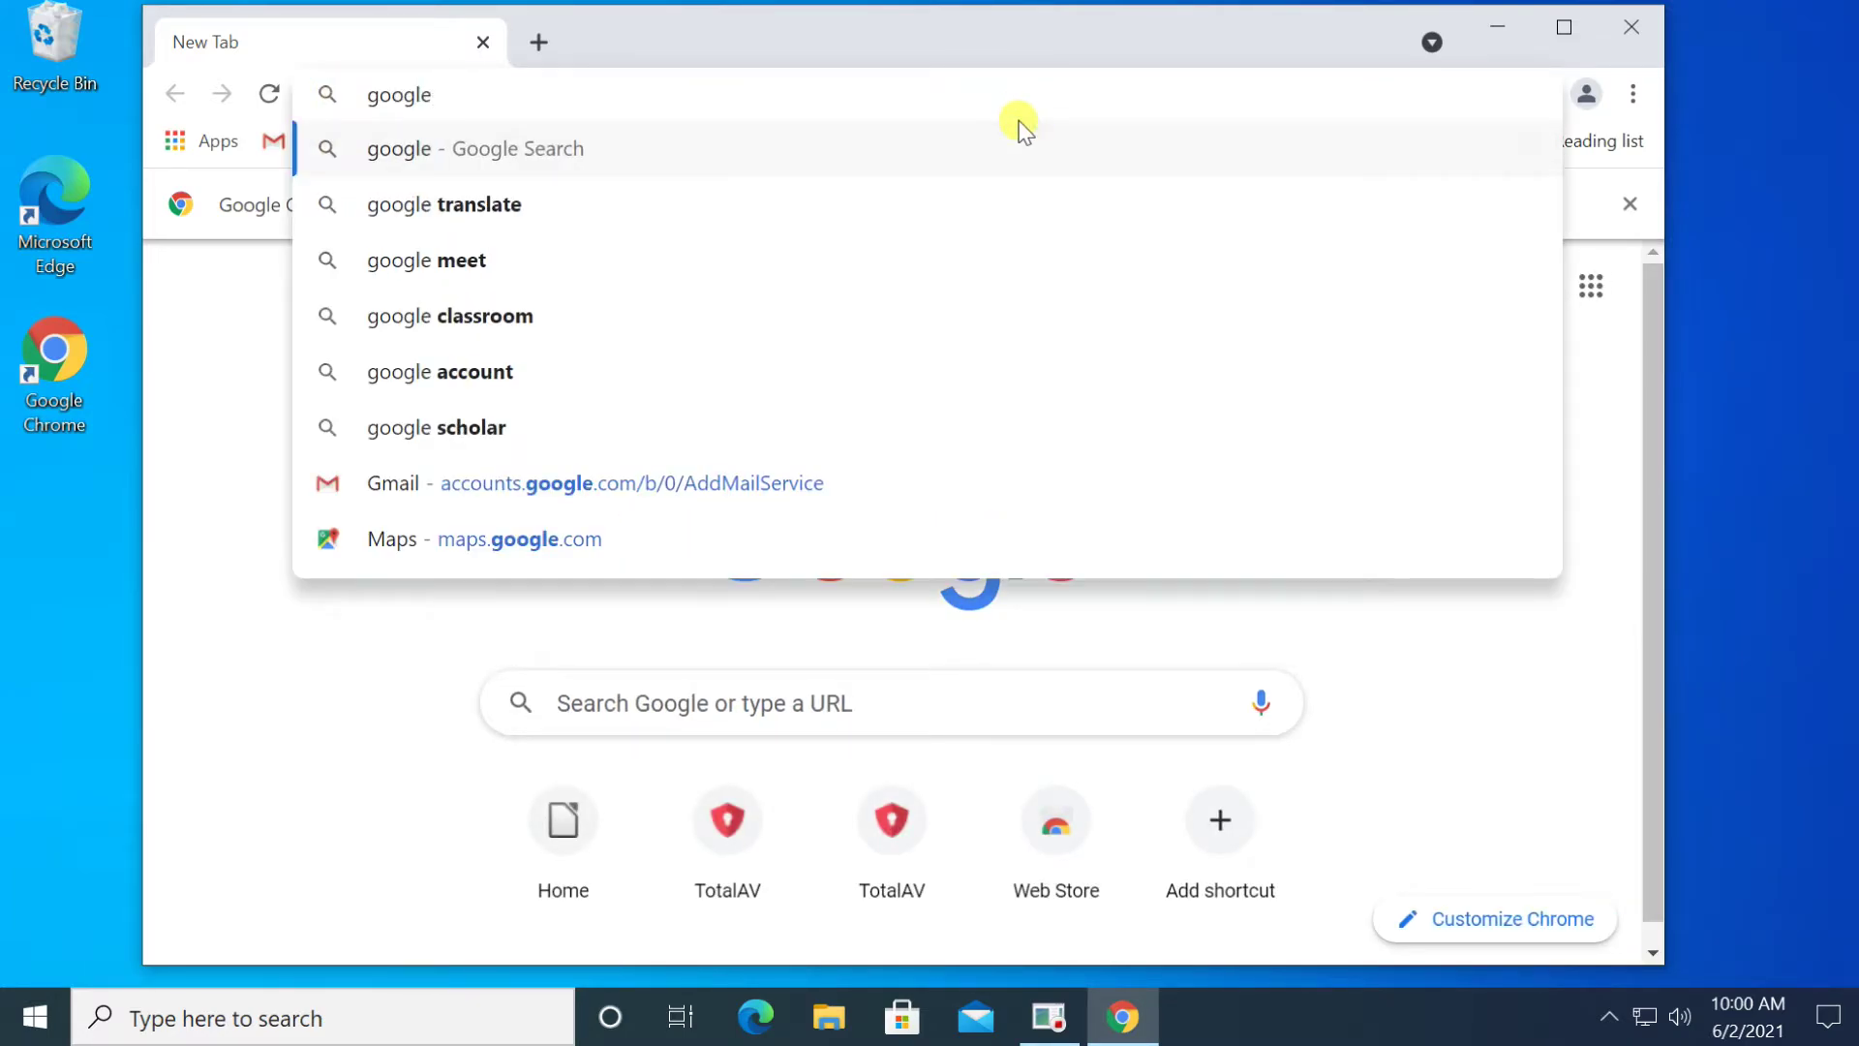
pyautogui.write('.com')
pyautogui.press('Return')
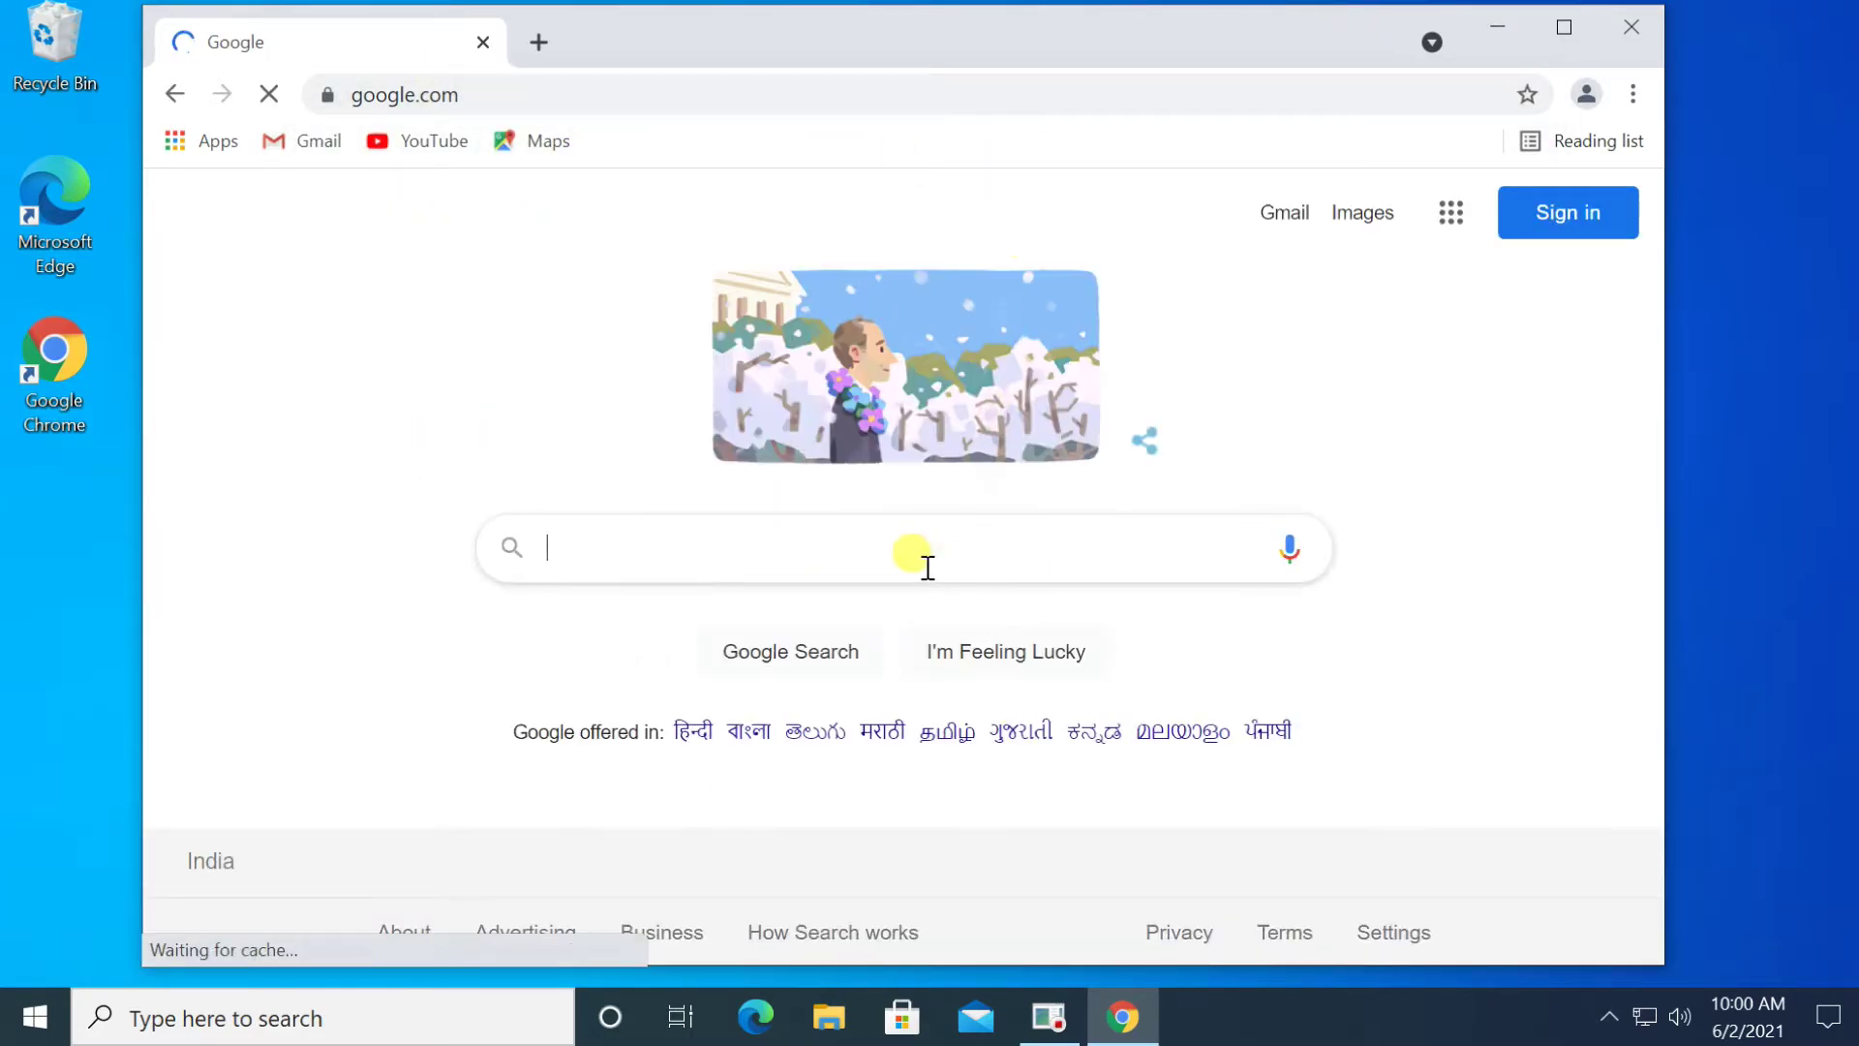
pyautogui.click(927, 567)
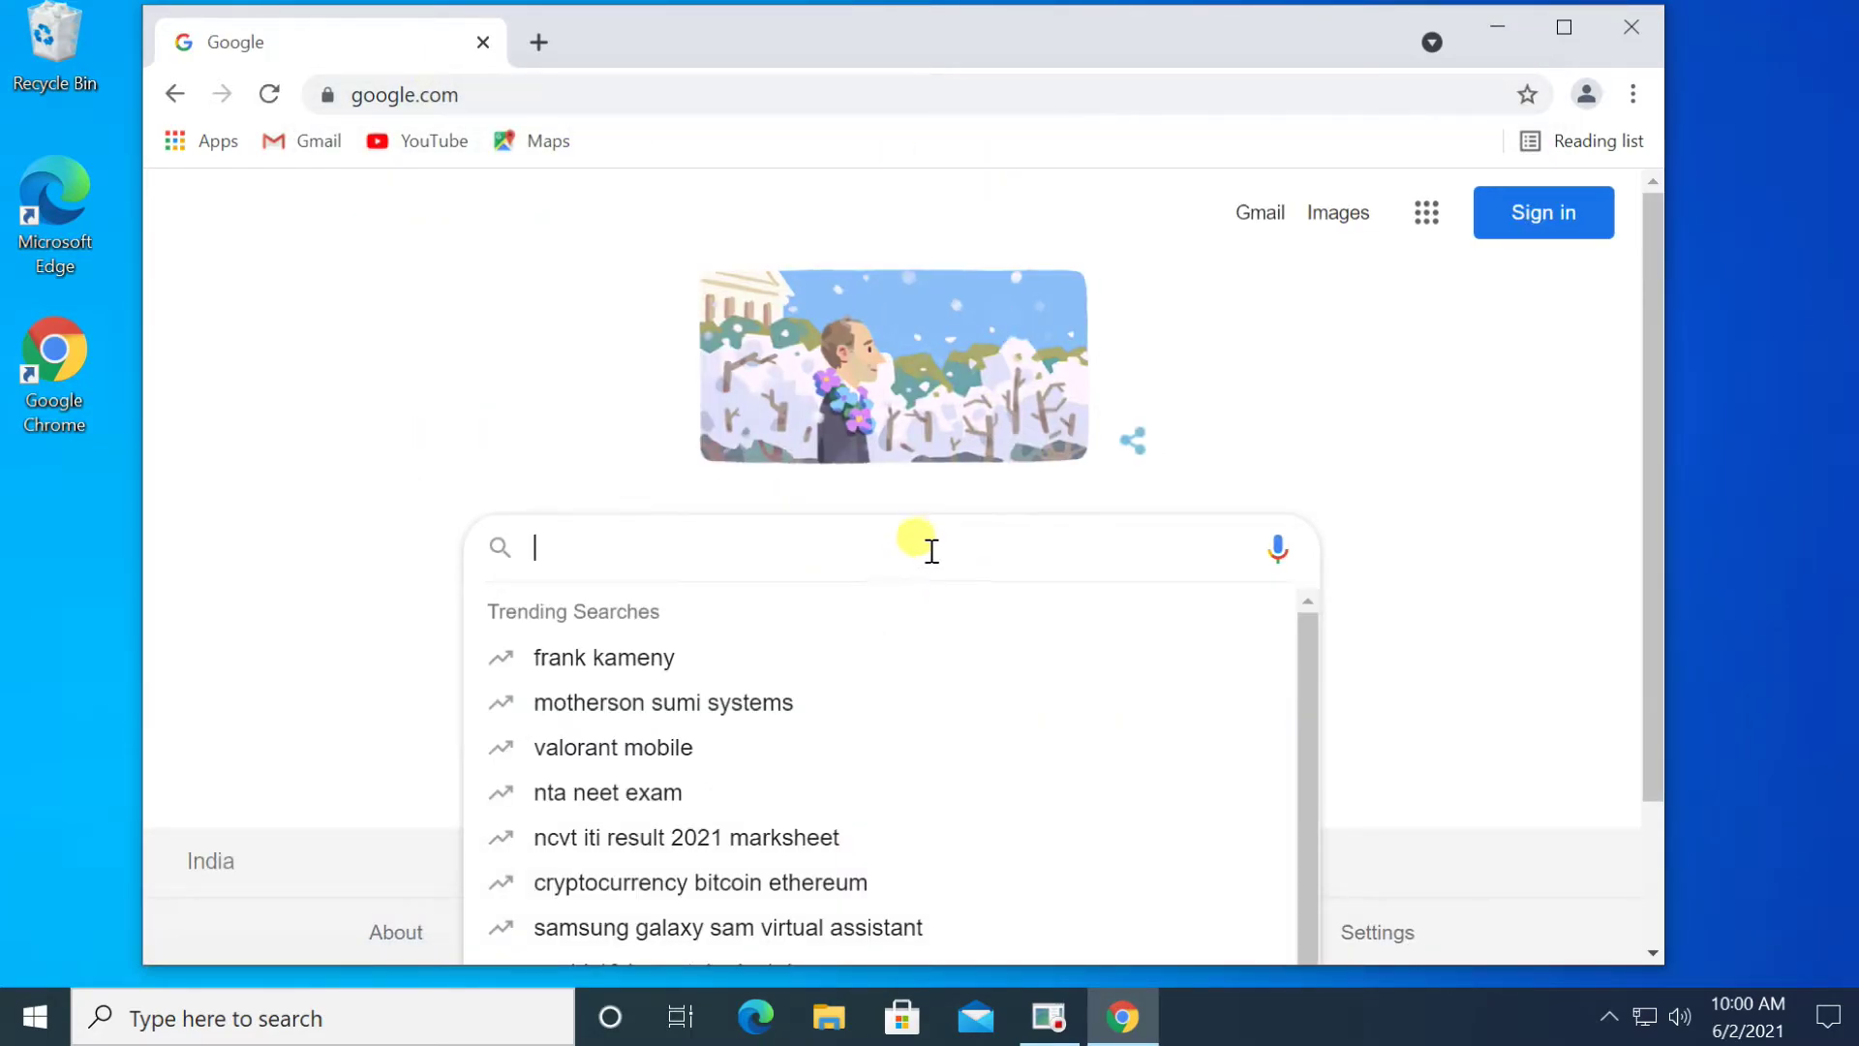
pyautogui.click(505, 431)
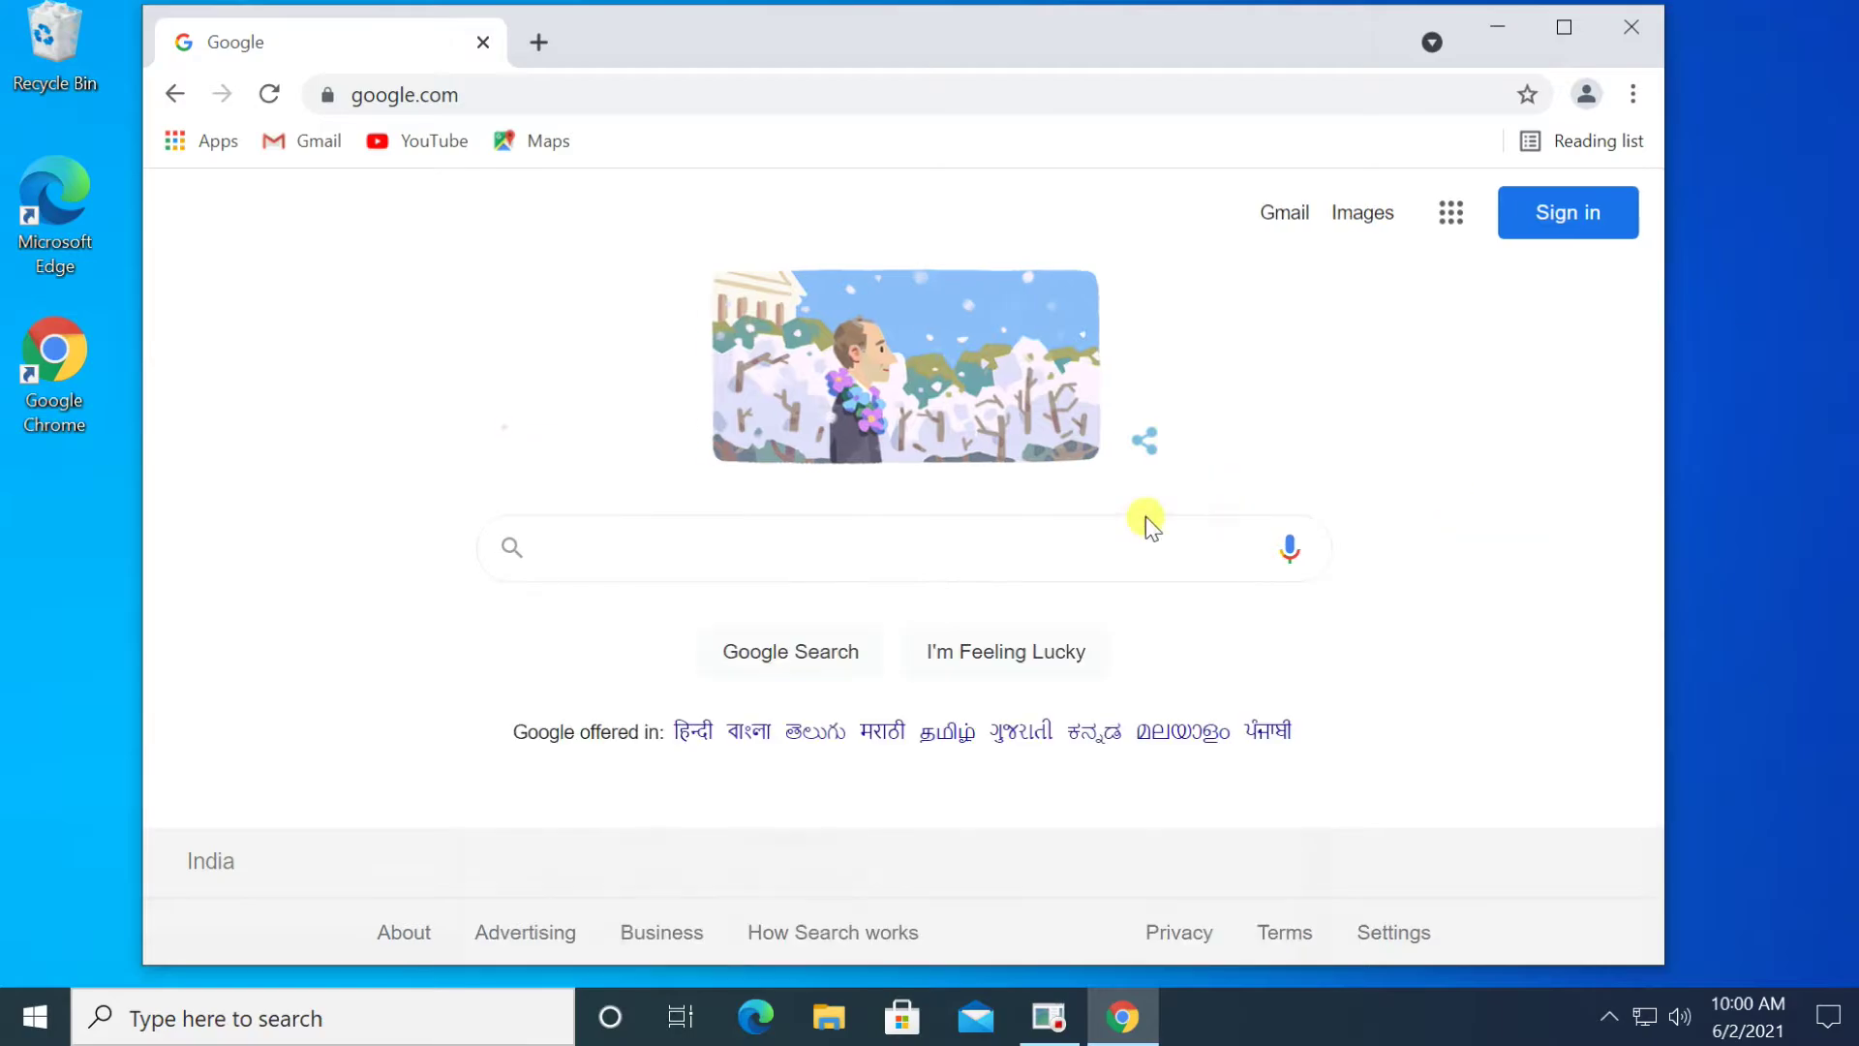
pyautogui.click(1632, 26)
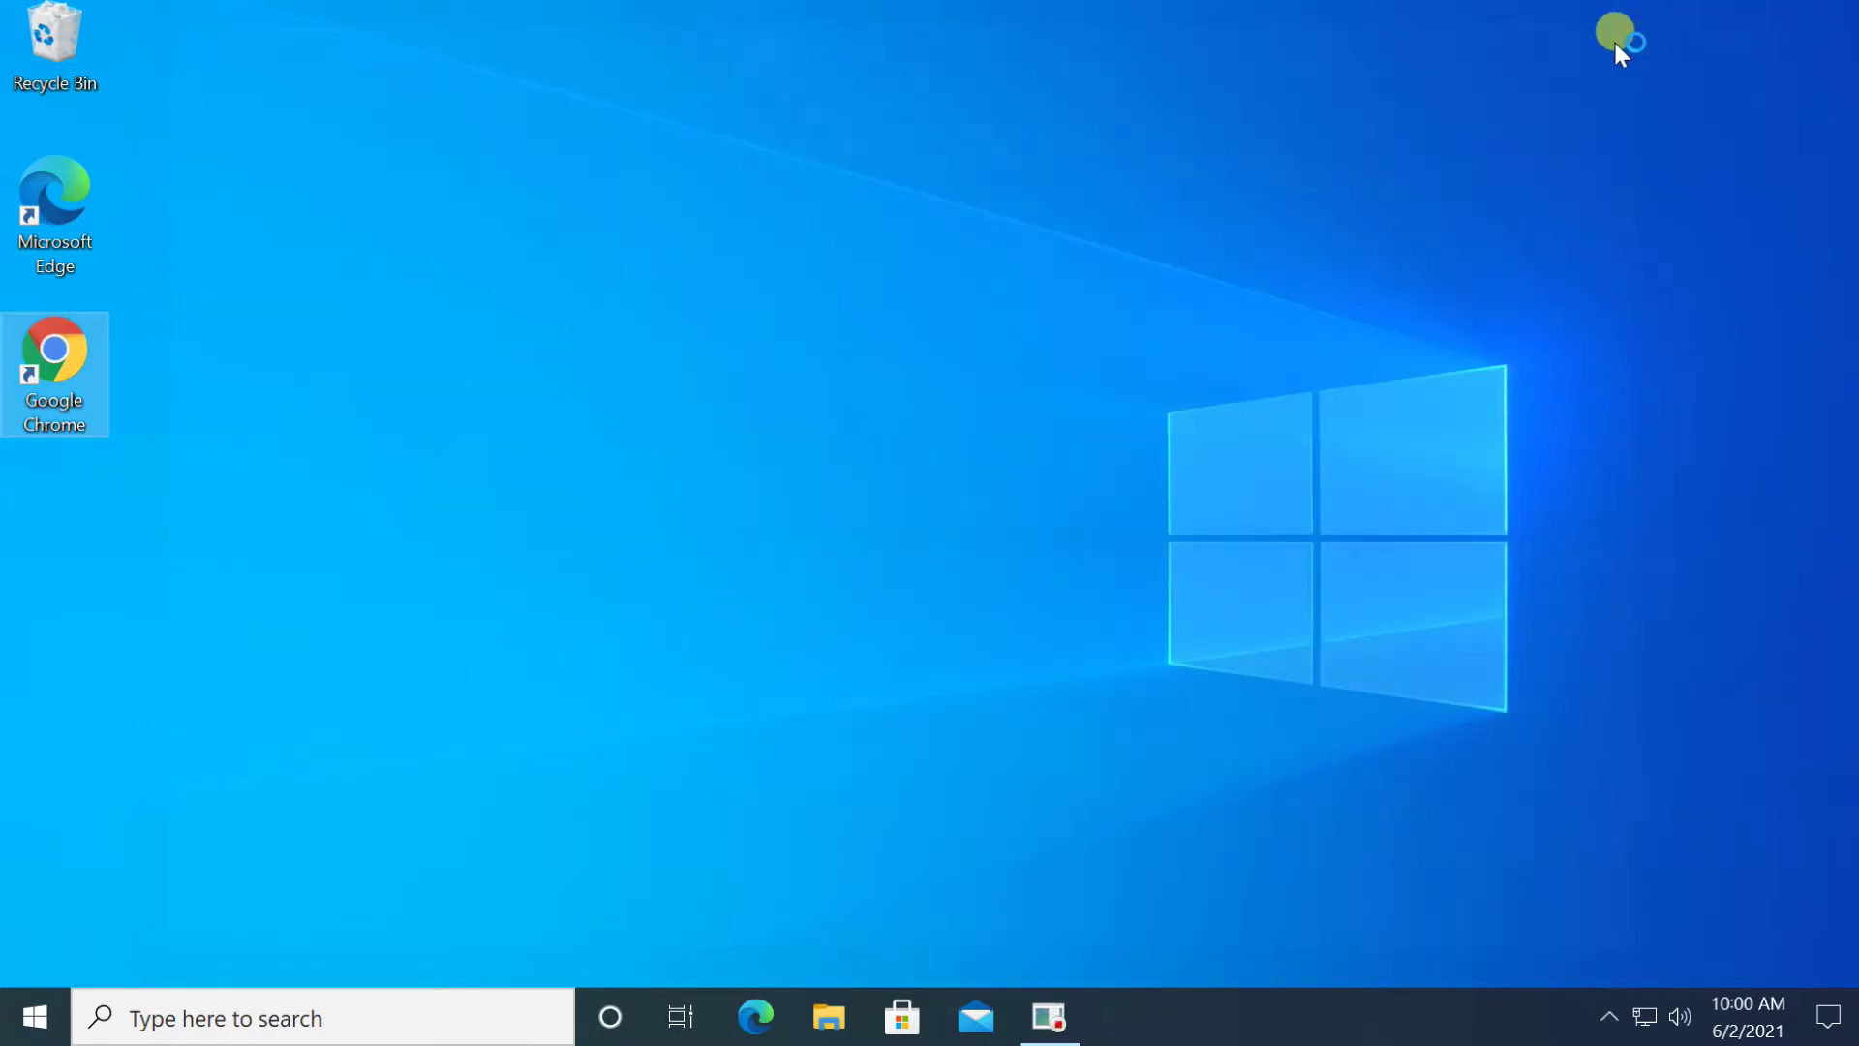
# - Open Microsoft Store and go to the WhatsApp Desktop page under Top free apps
pyautogui.click(901, 1016)
pyautogui.moveTo(672, 75); pyautogui.dragTo(930, 67)
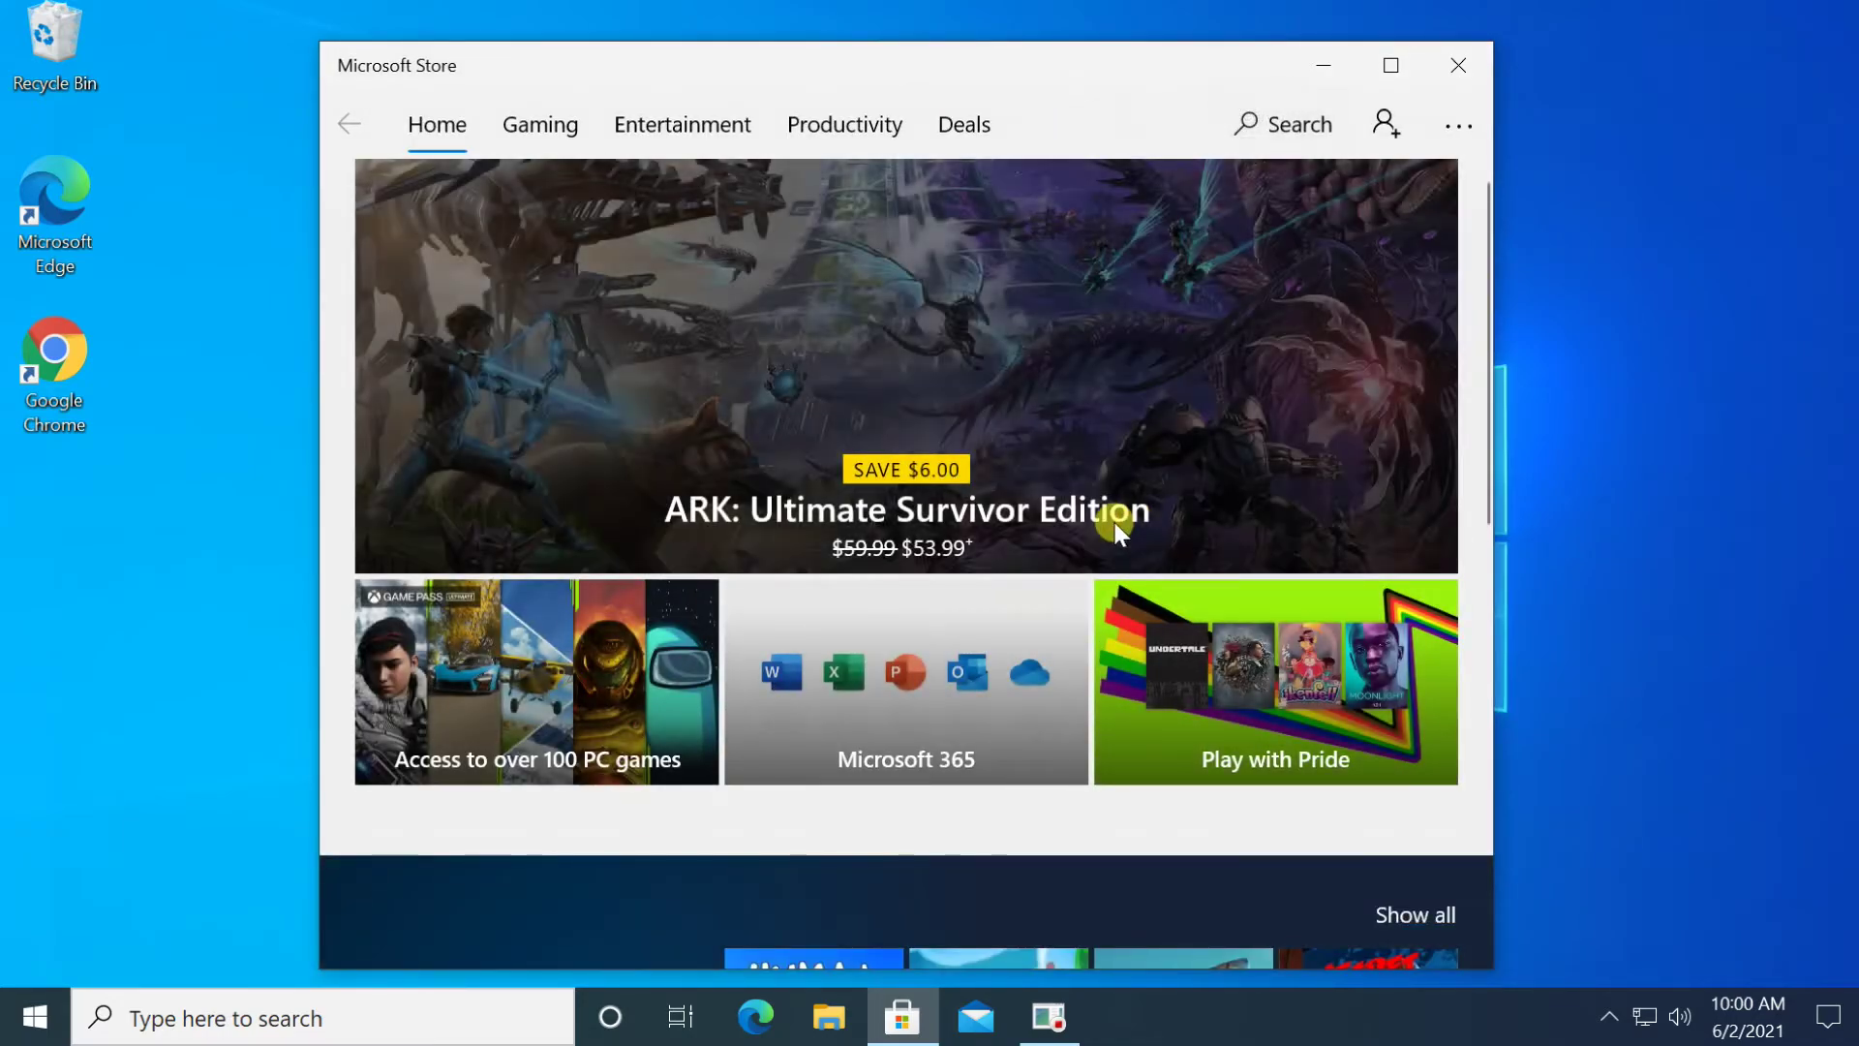
pyautogui.scroll(-5, 1113, 520)
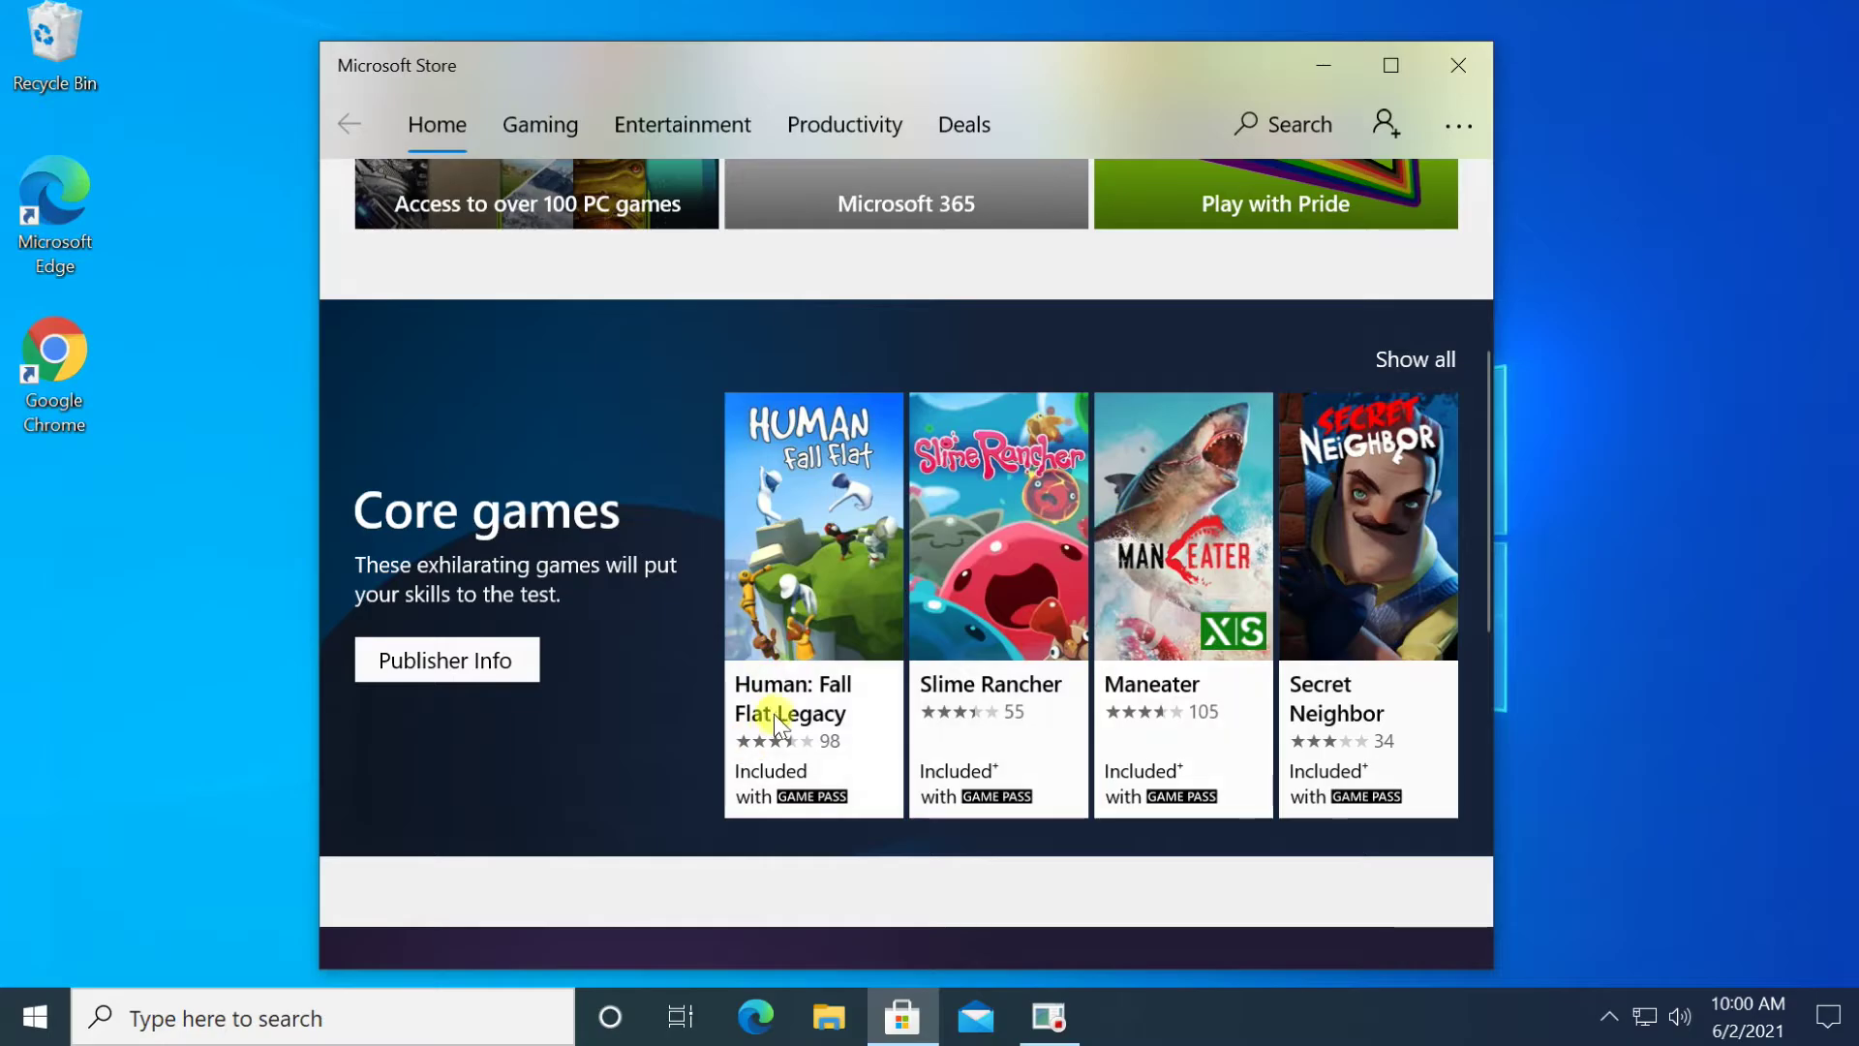
pyautogui.scroll(-5, 788, 694)
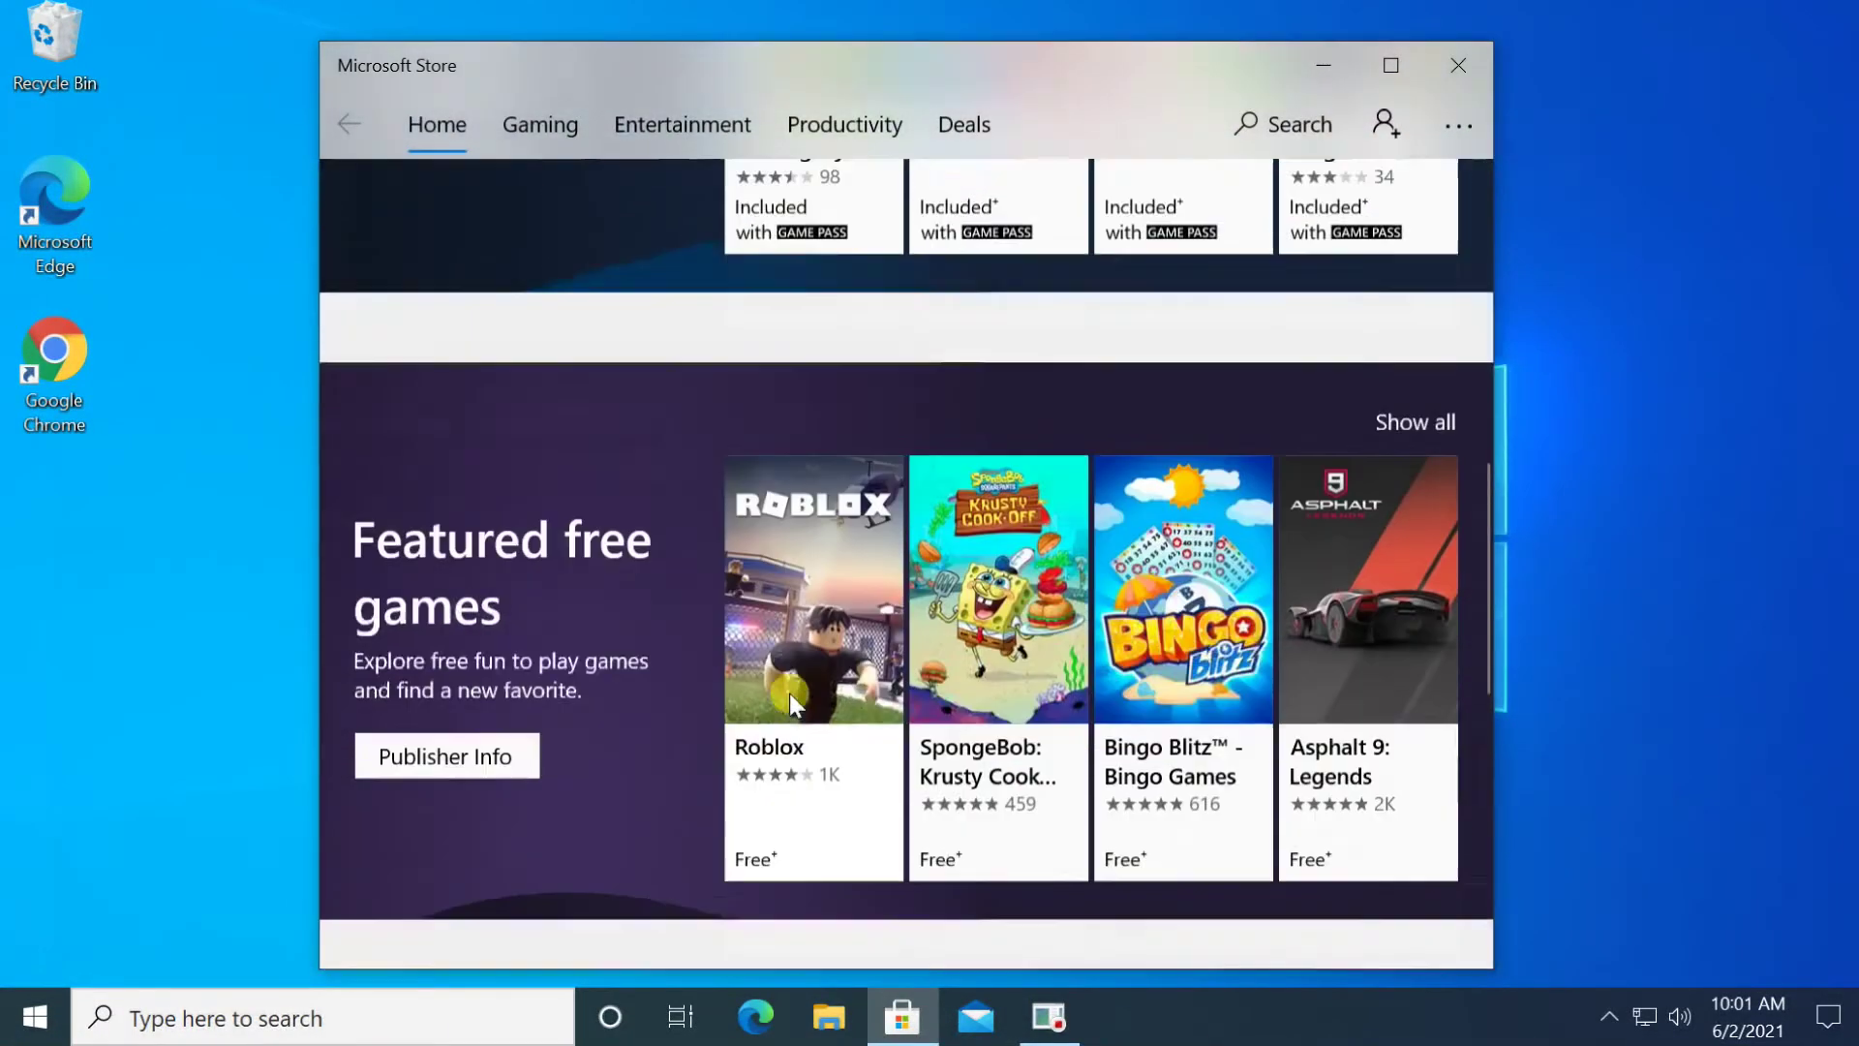
pyautogui.scroll(-5, 788, 693)
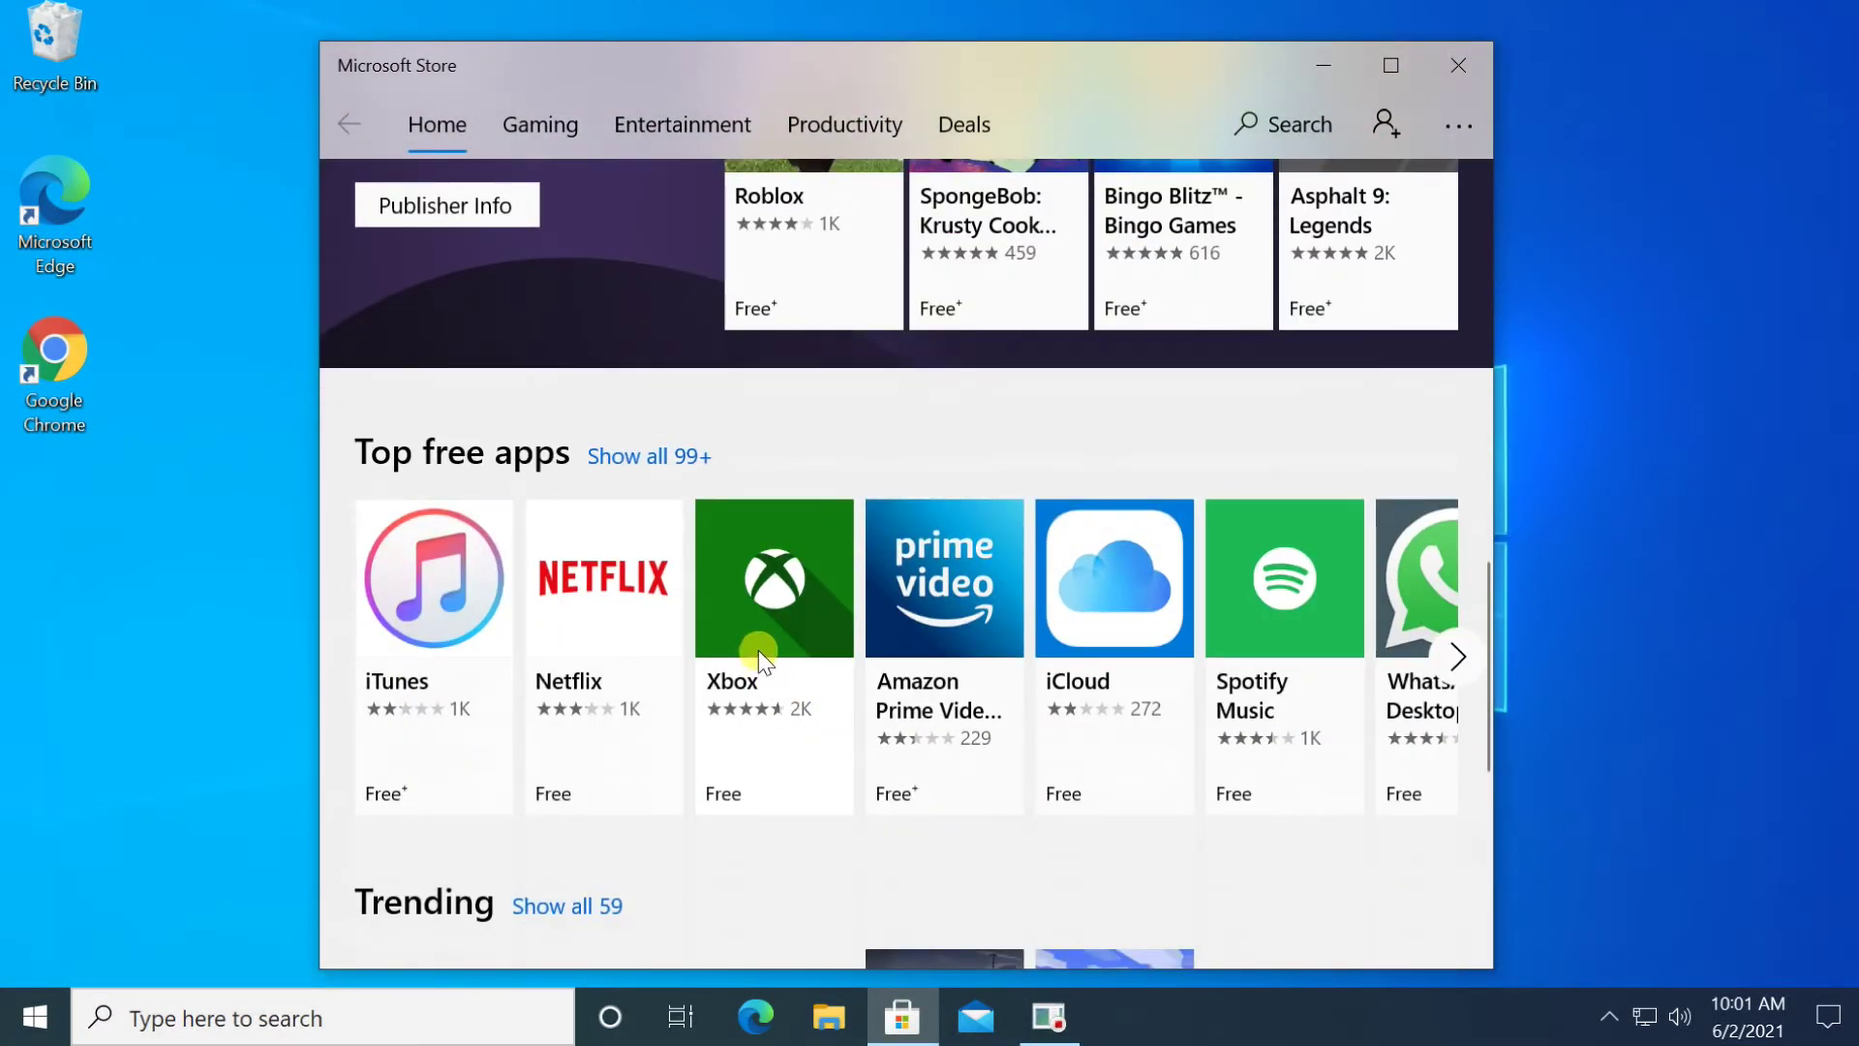
pyautogui.click(1419, 658)
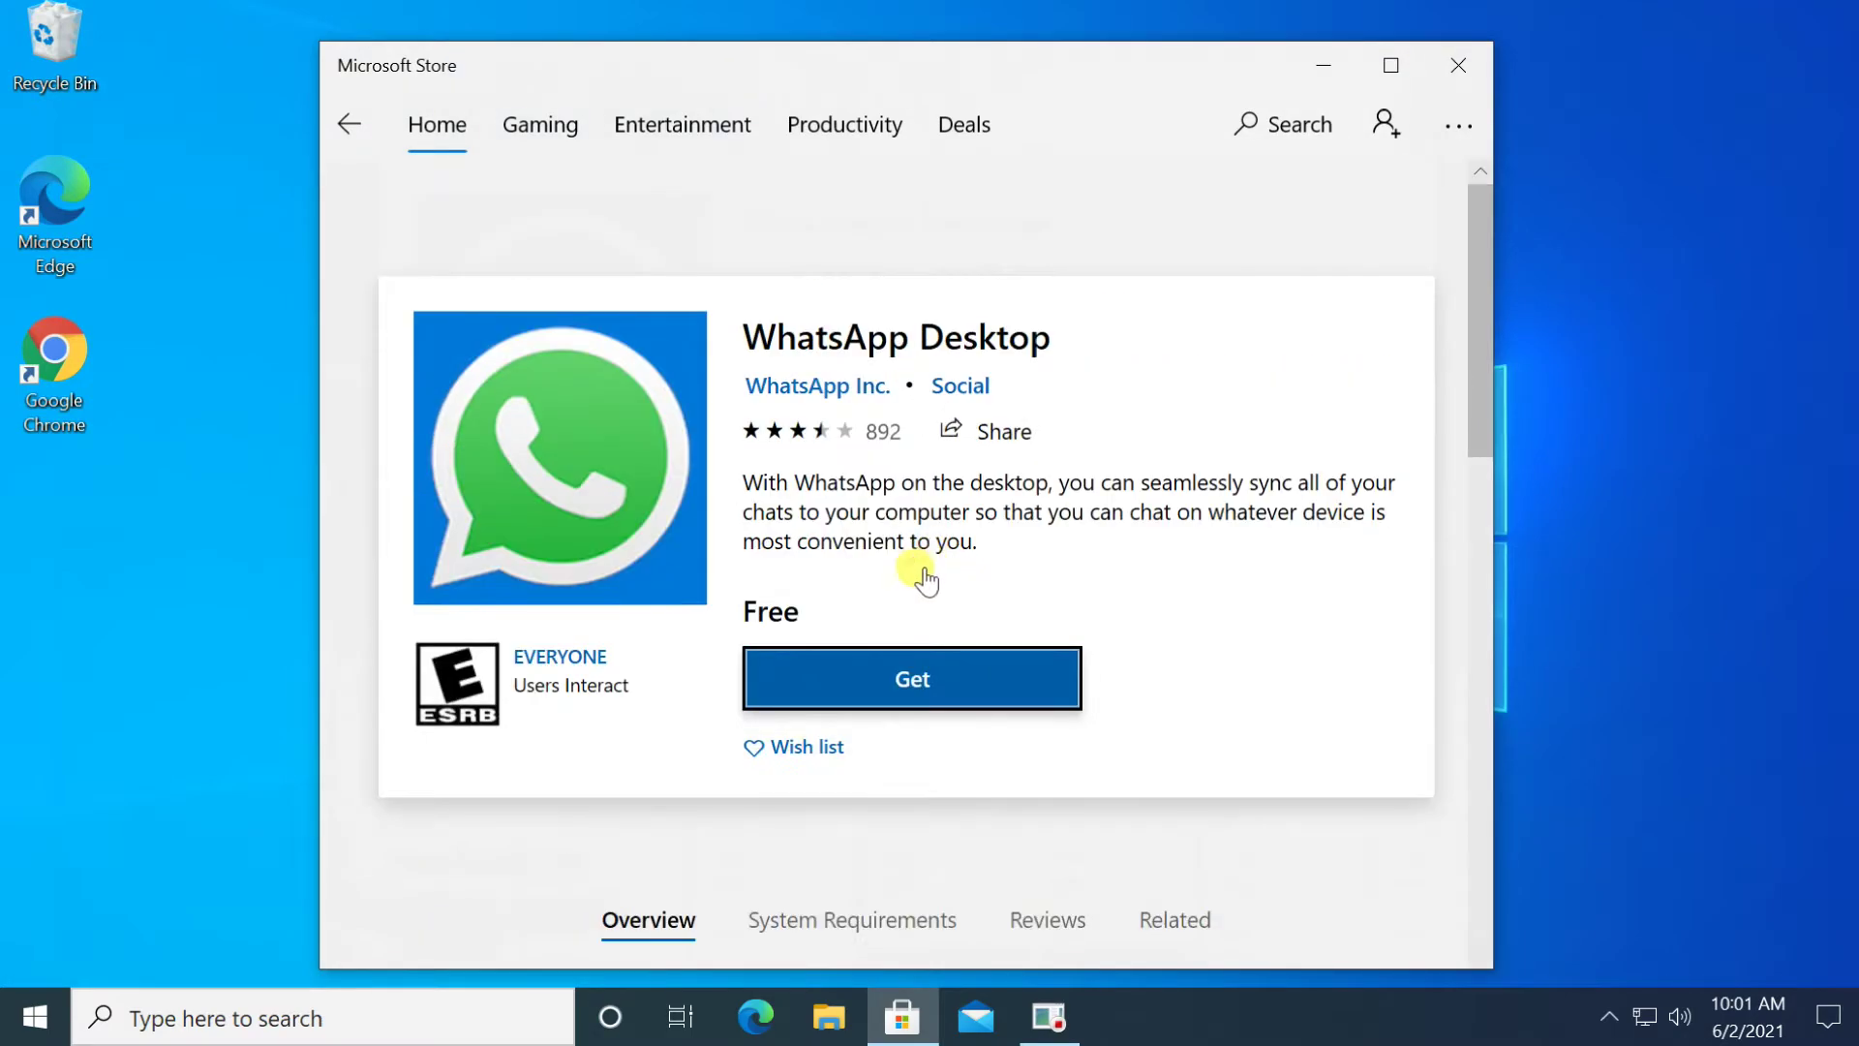
# - Get WhatsApp Desktop for free, declining sign-in and dismissing the Microsoft 365 suggestion
pyautogui.click(922, 663)
pyautogui.click(818, 579)
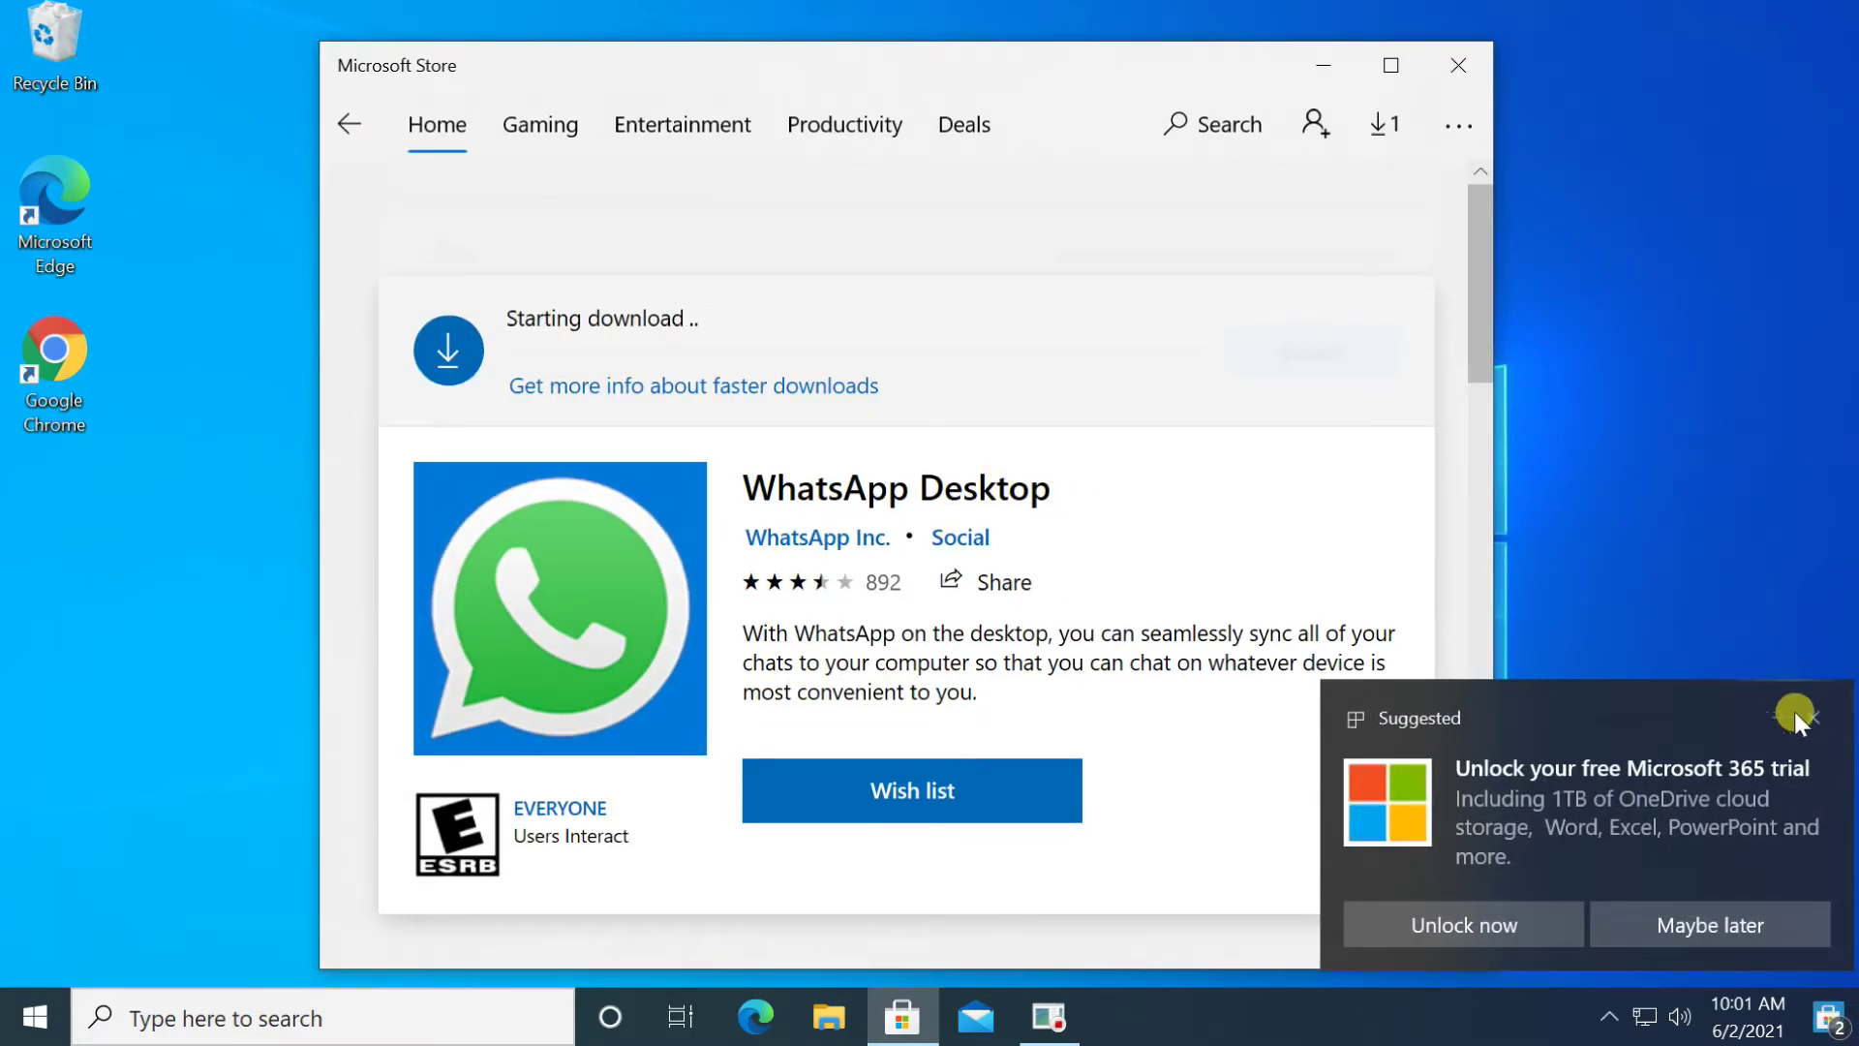
pyautogui.click(1813, 717)
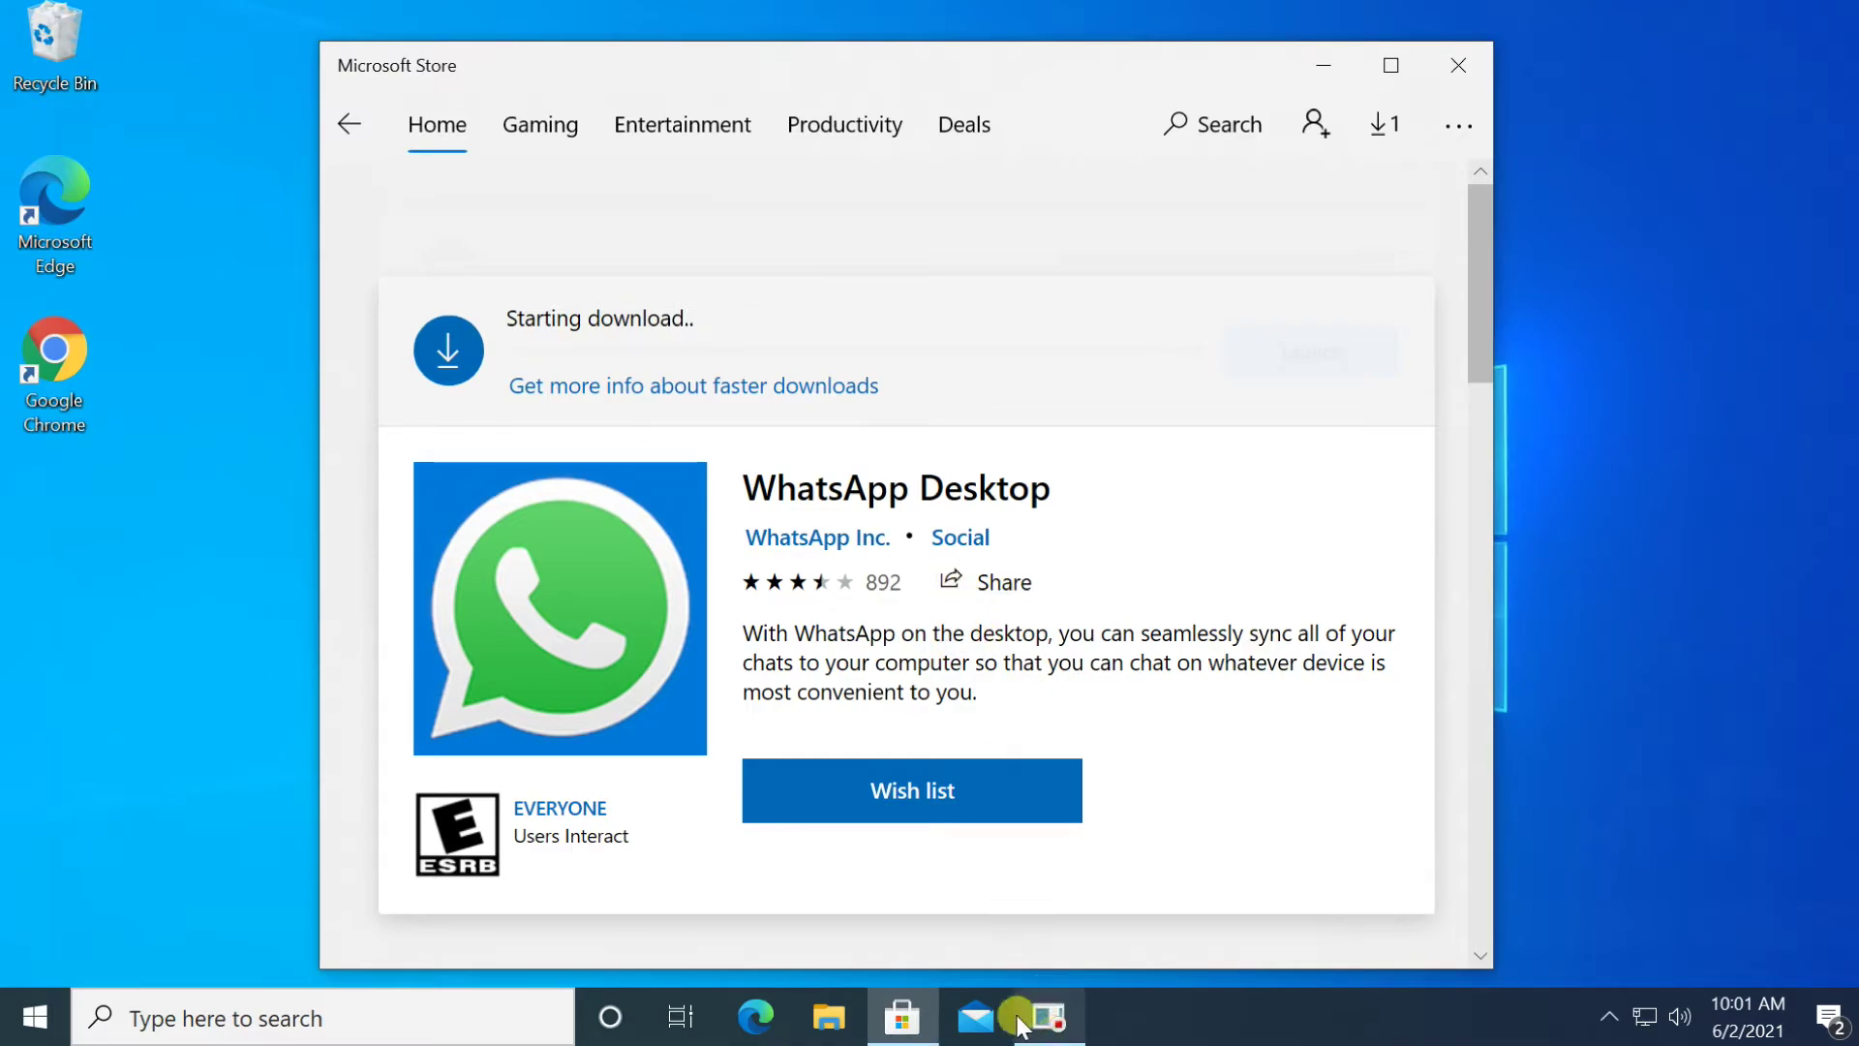
pyautogui.click(1048, 1017)
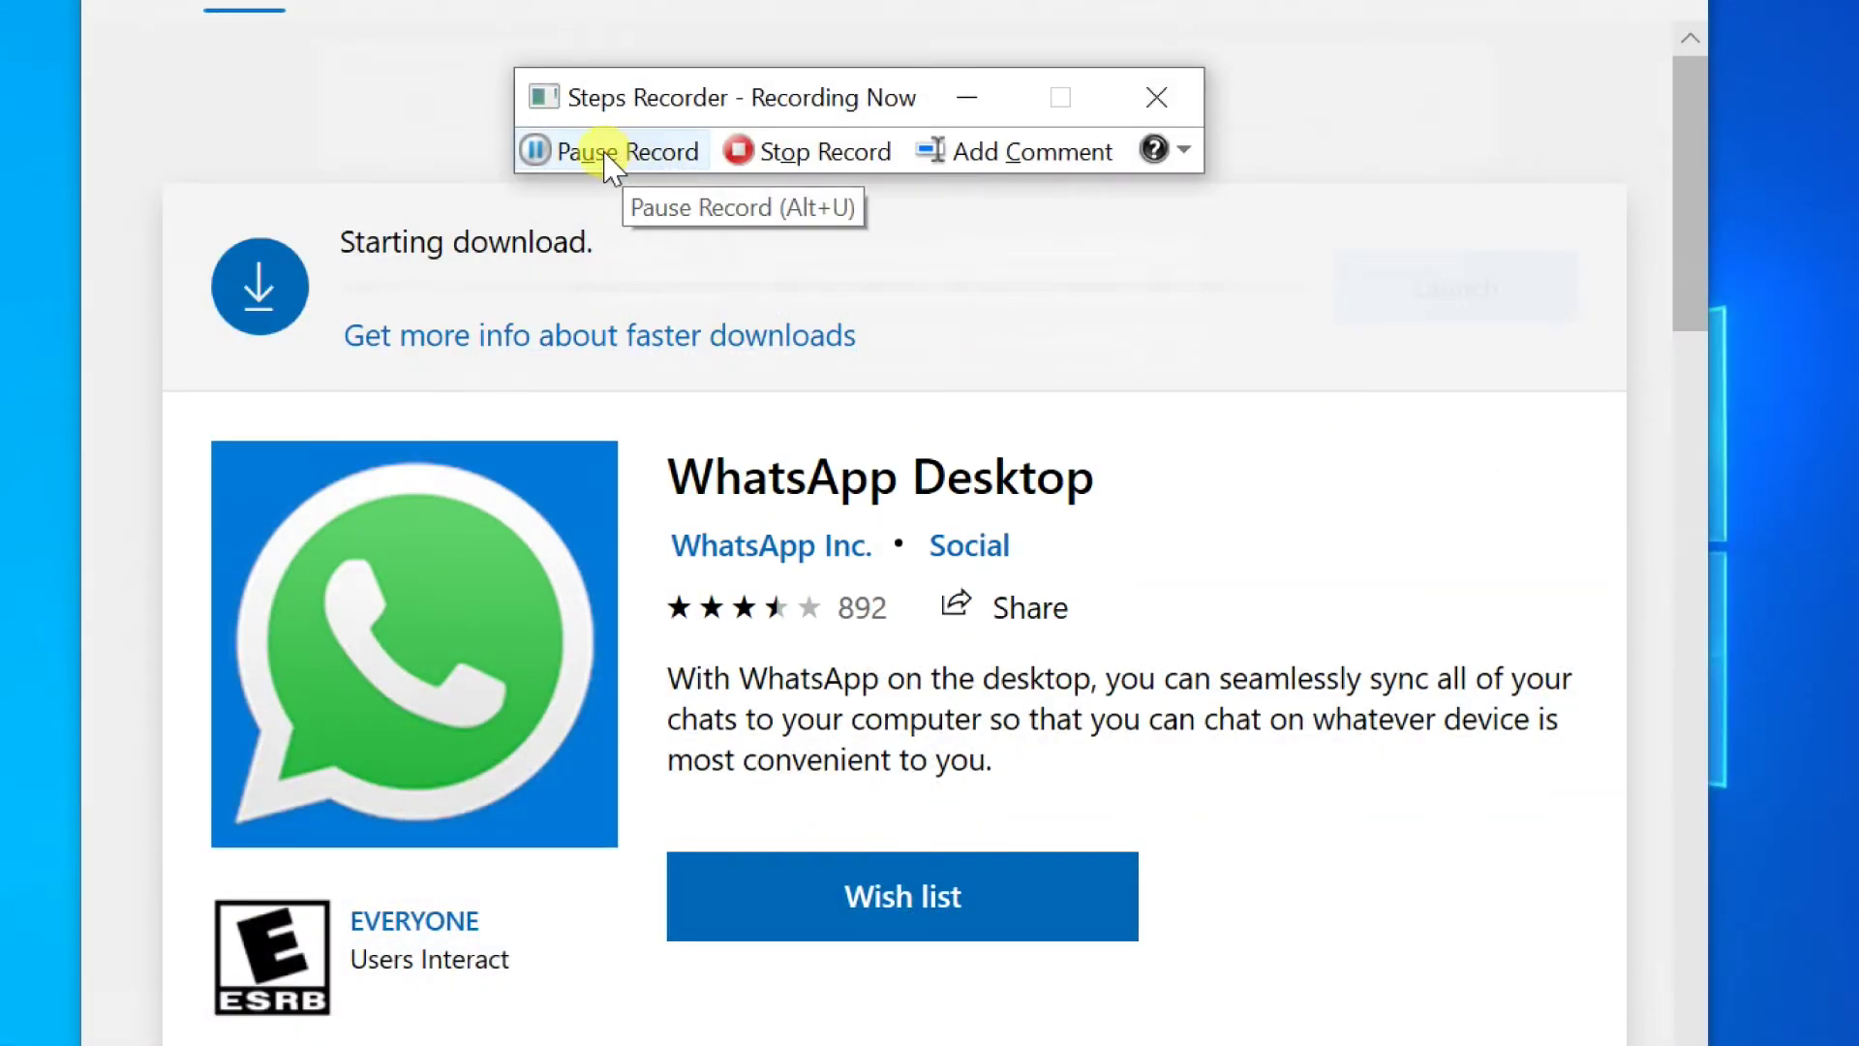
# - Pause the recording and move the recorder toolbar further down the screen
pyautogui.click(605, 155)
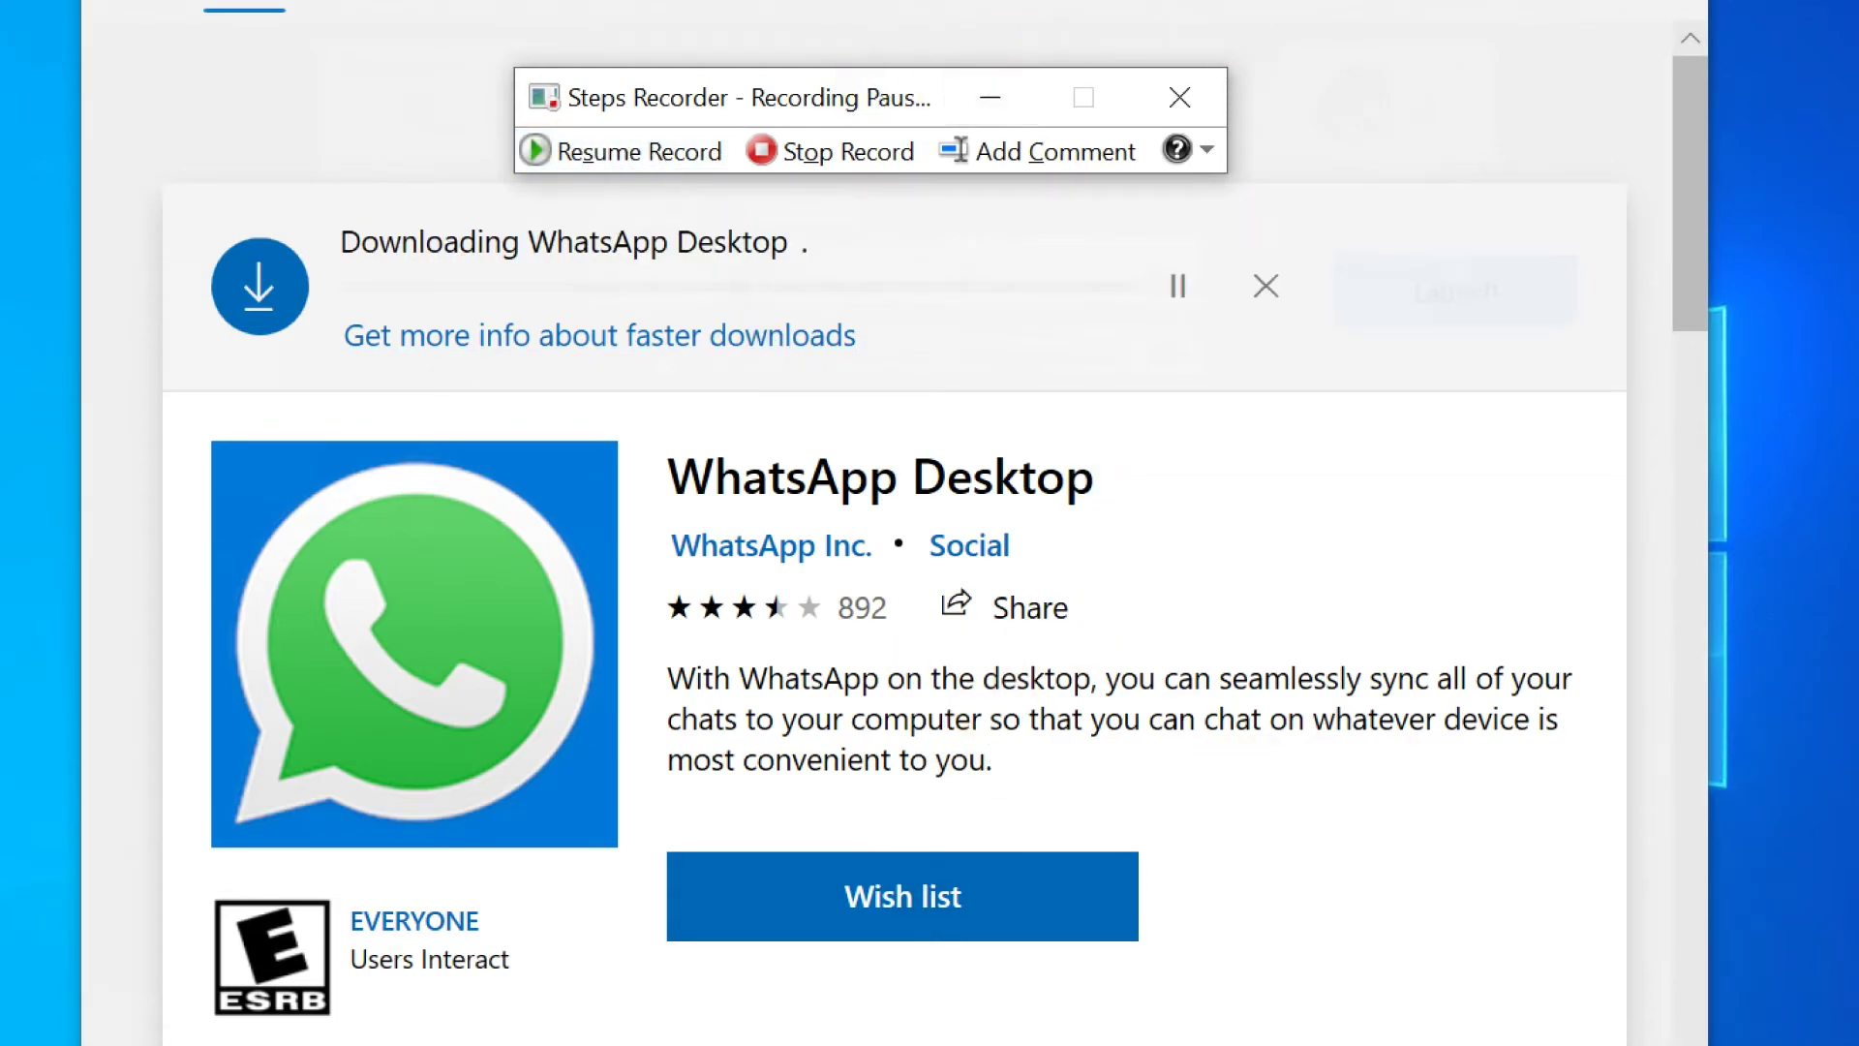
pyautogui.moveTo(865, 83)
pyautogui.mouseDown()
pyautogui.moveTo(852, 198)
pyautogui.moveTo(831, 70)
pyautogui.mouseUp()
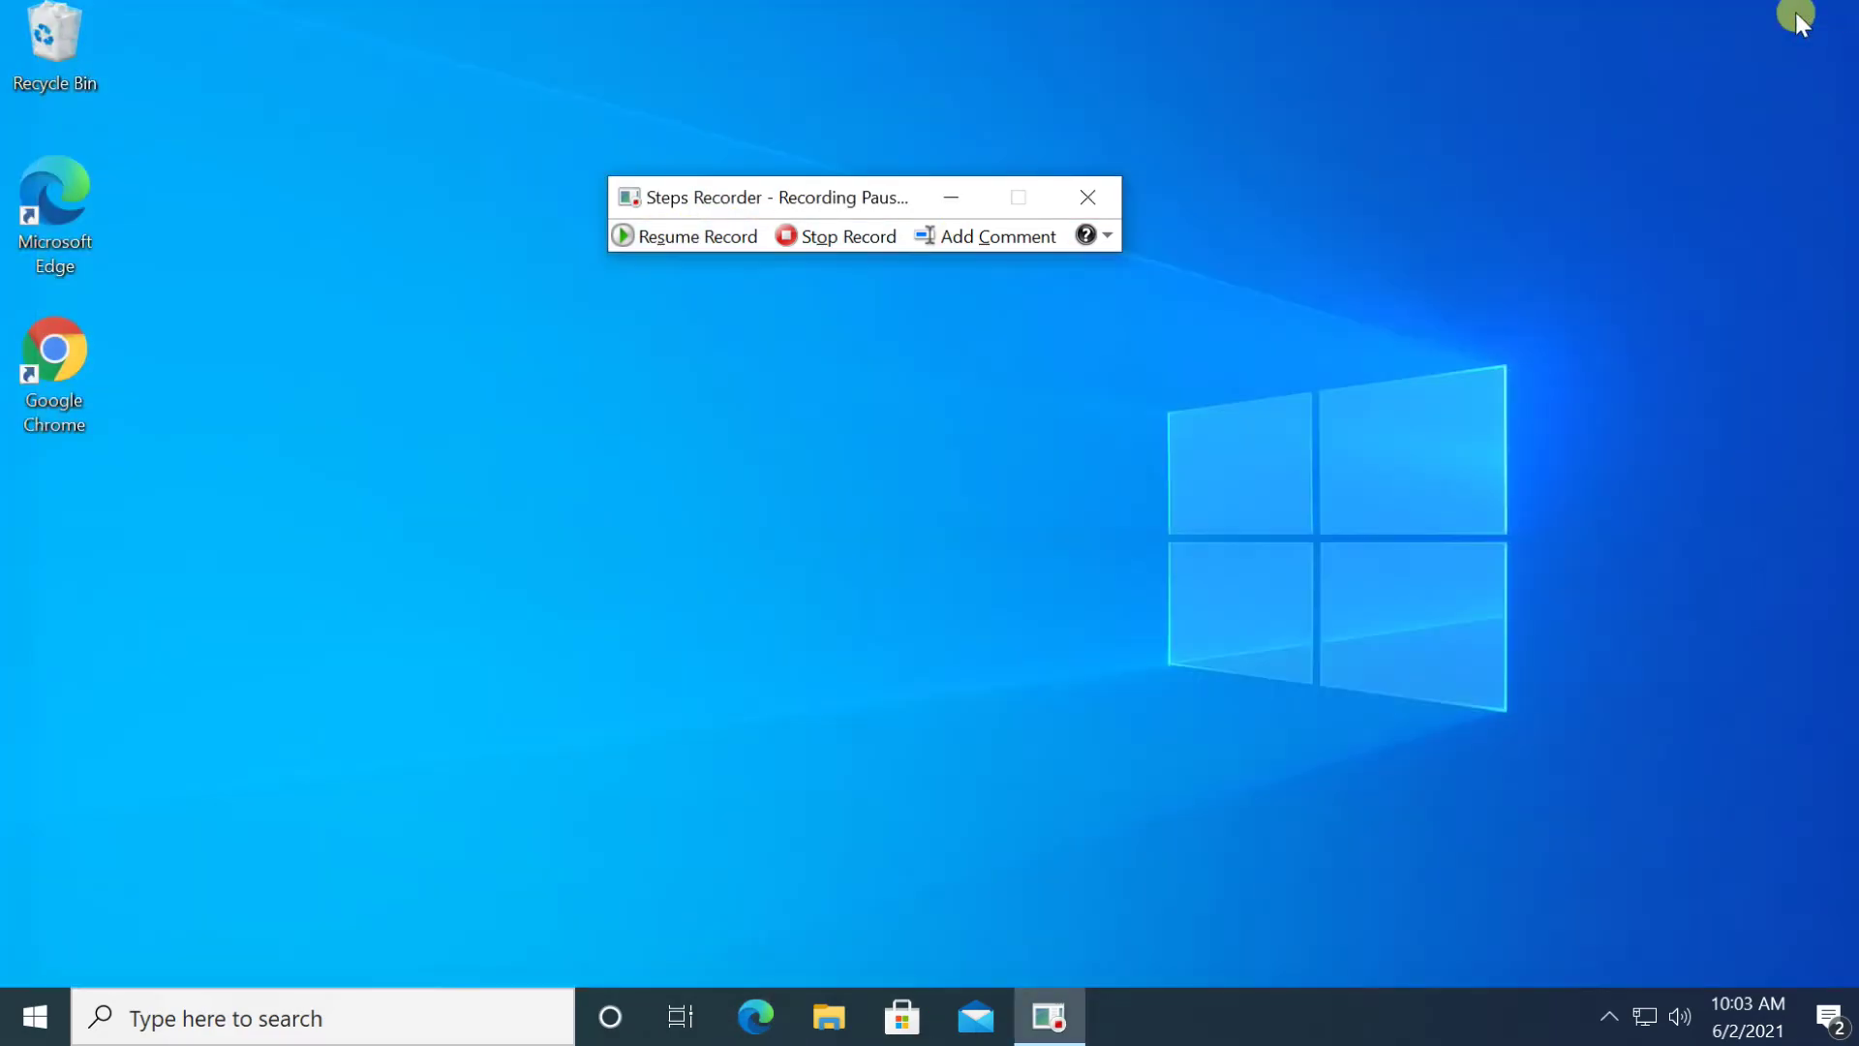
# - Resume recording, open Mail as one more recorded step, then stop the recording
pyautogui.click(643, 237)
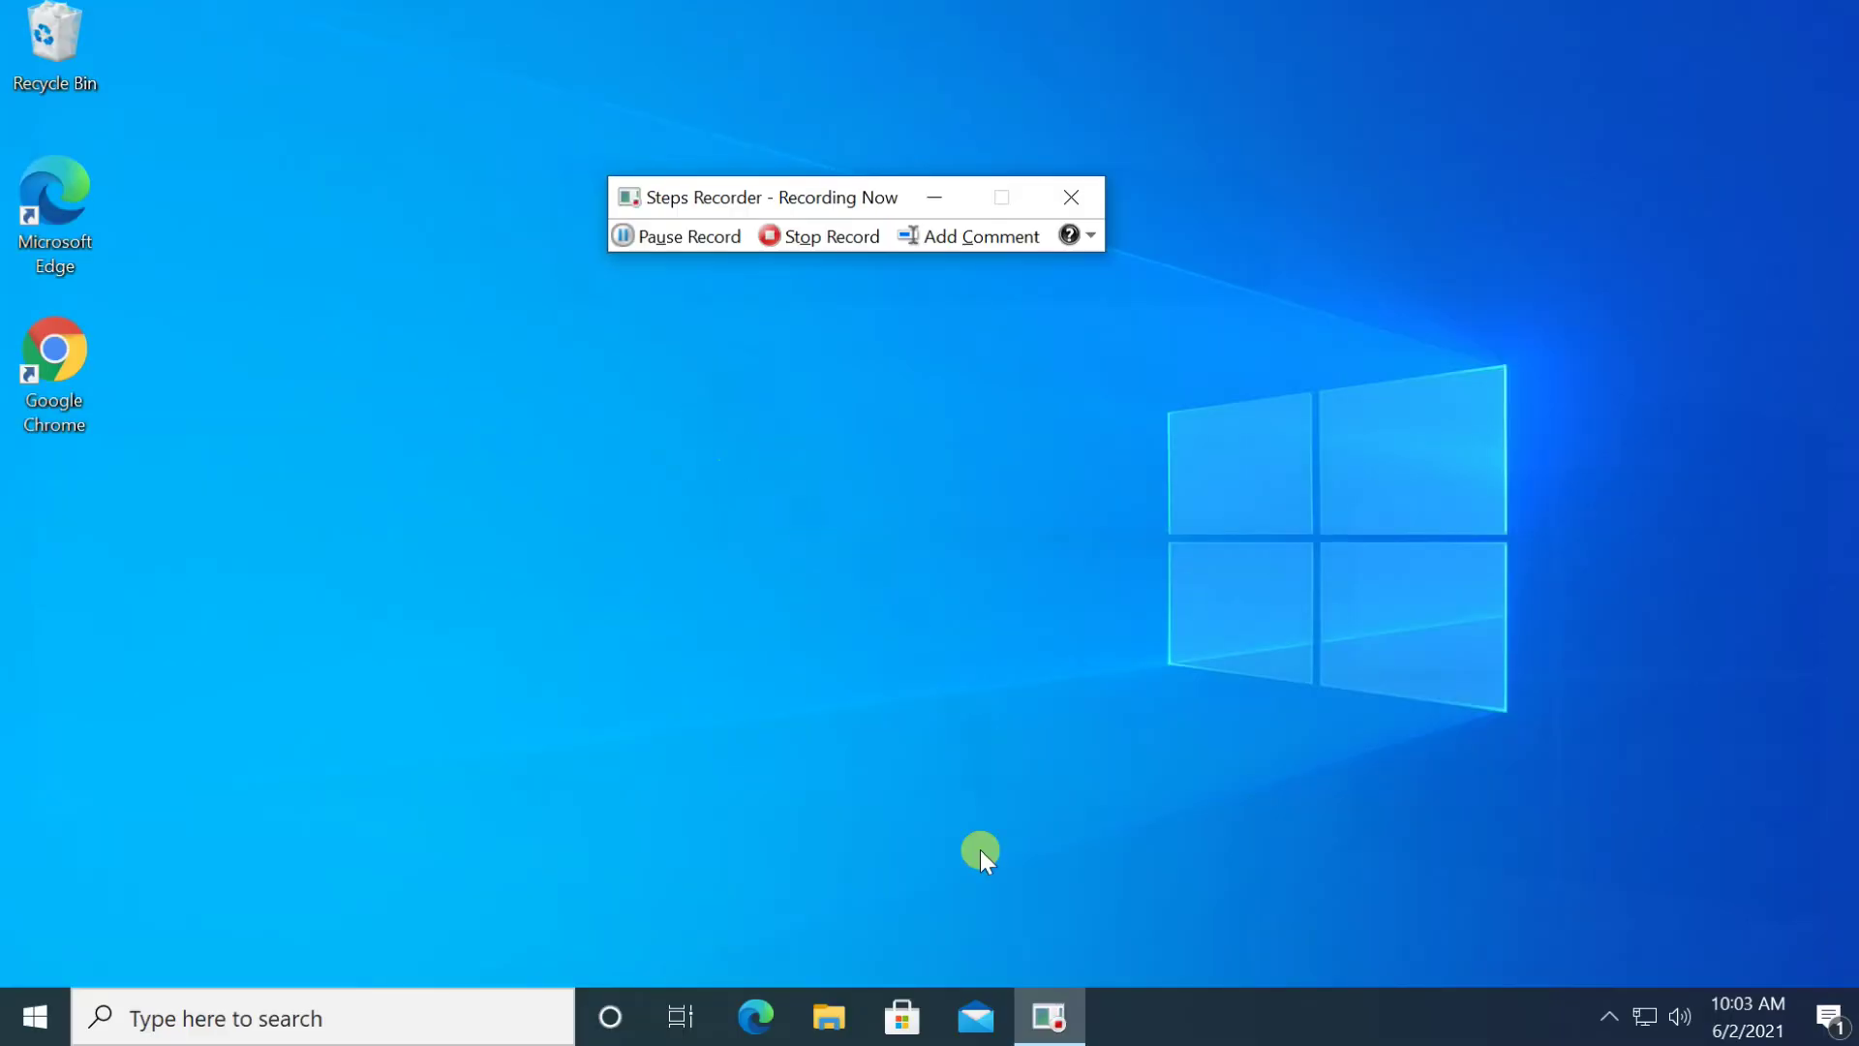
pyautogui.click(983, 1032)
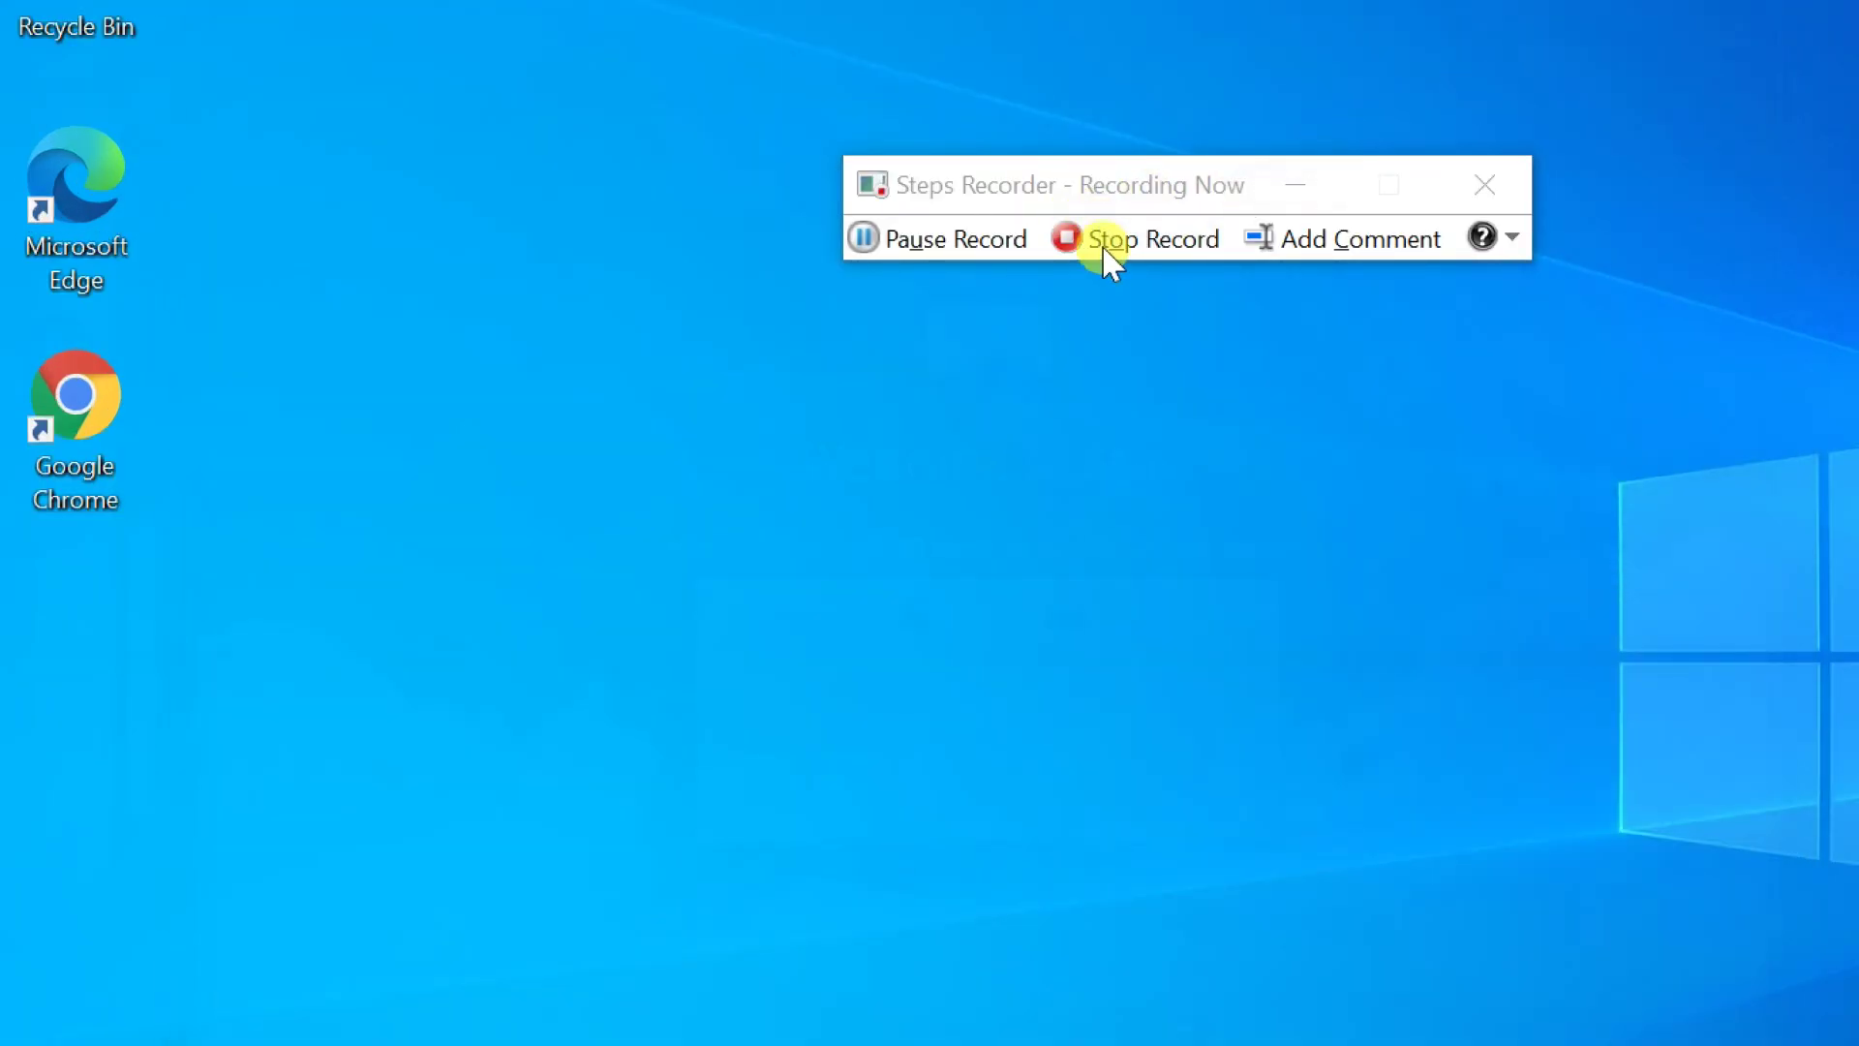
pyautogui.click(1113, 242)
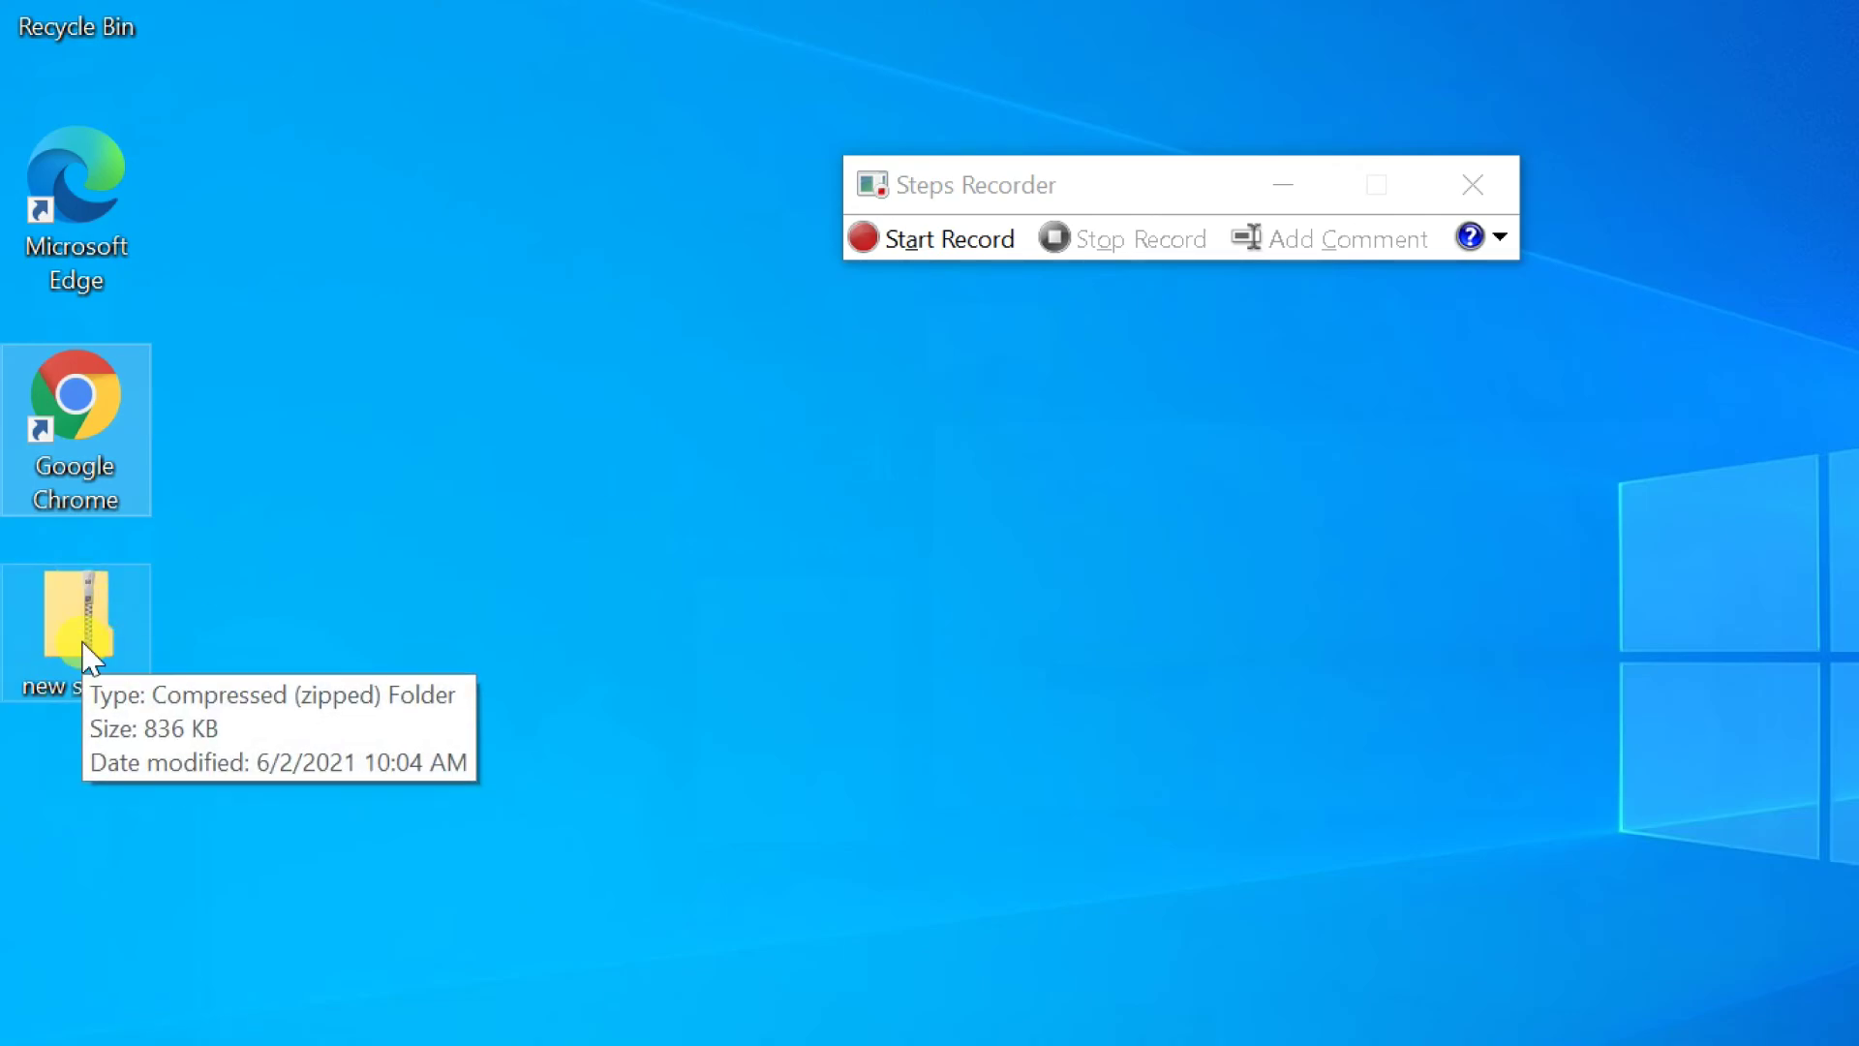
# - Open the Recording .mht file from the new steps zip in Internet Explorer
pyautogui.doubleClick(114, 628)
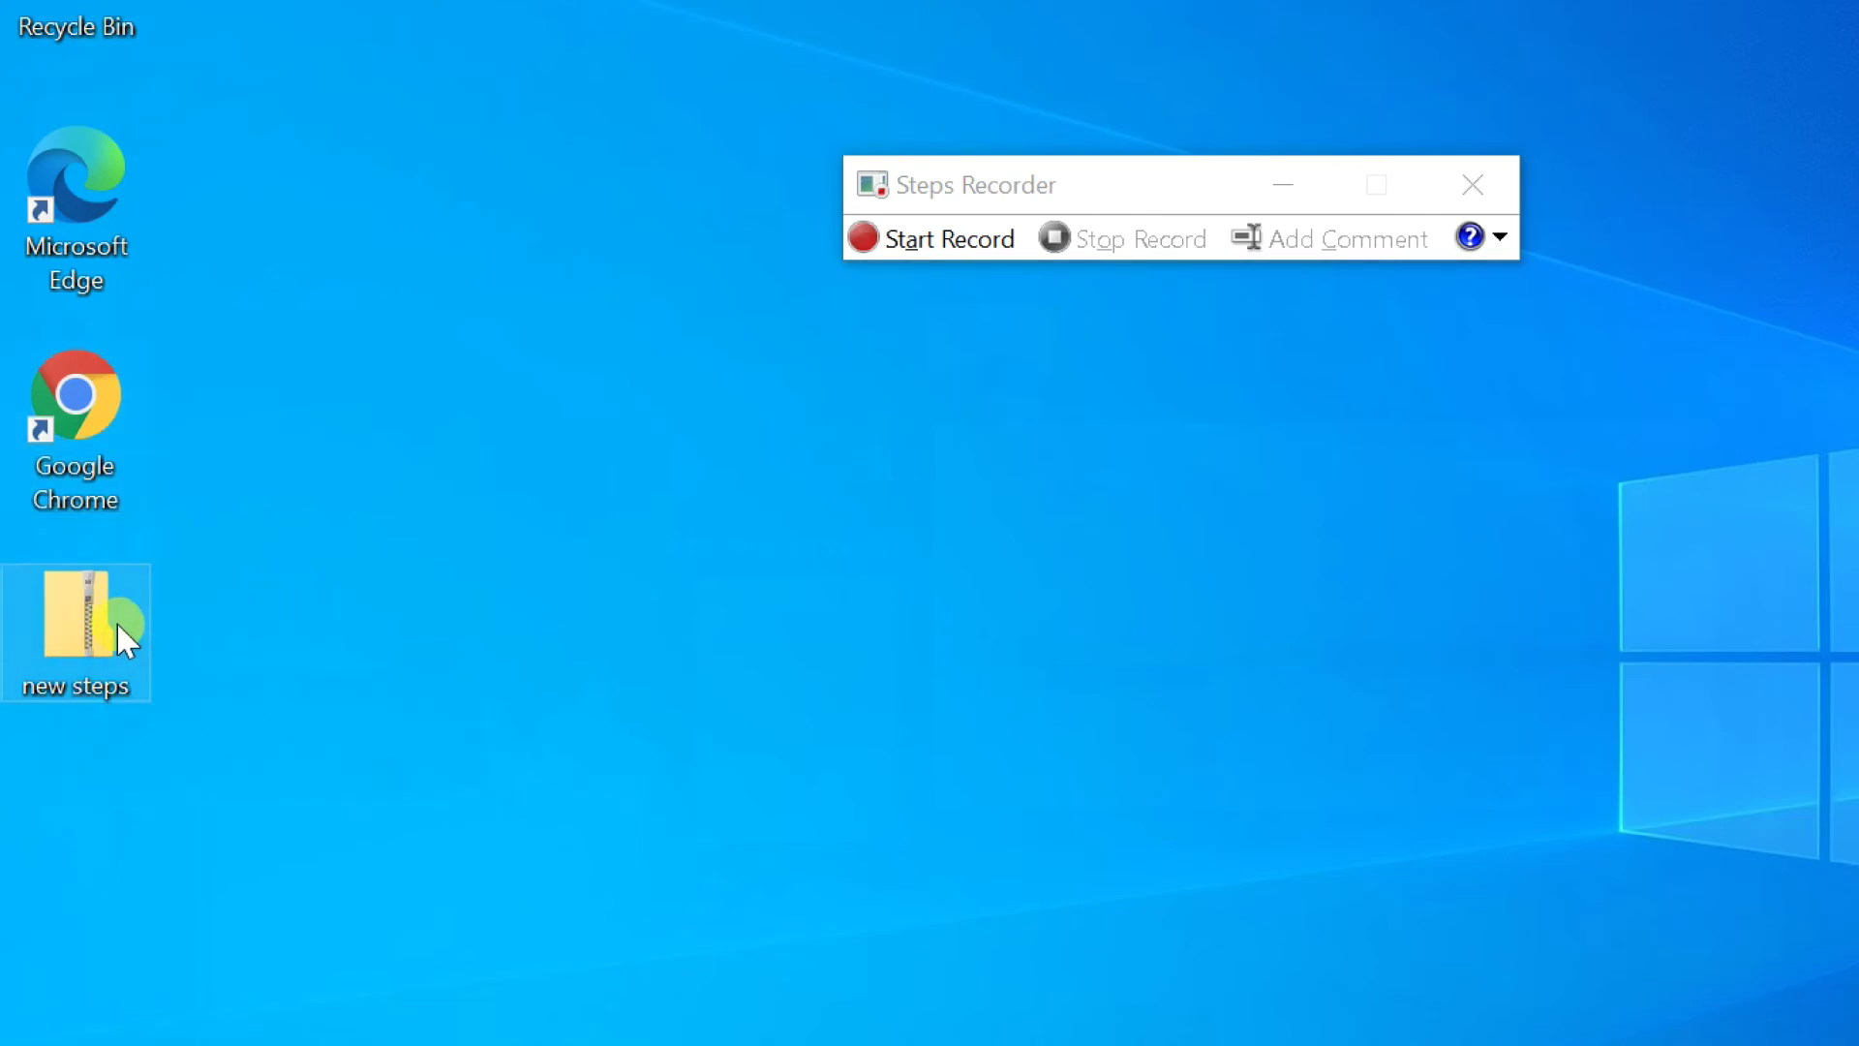
pyautogui.click(768, 286)
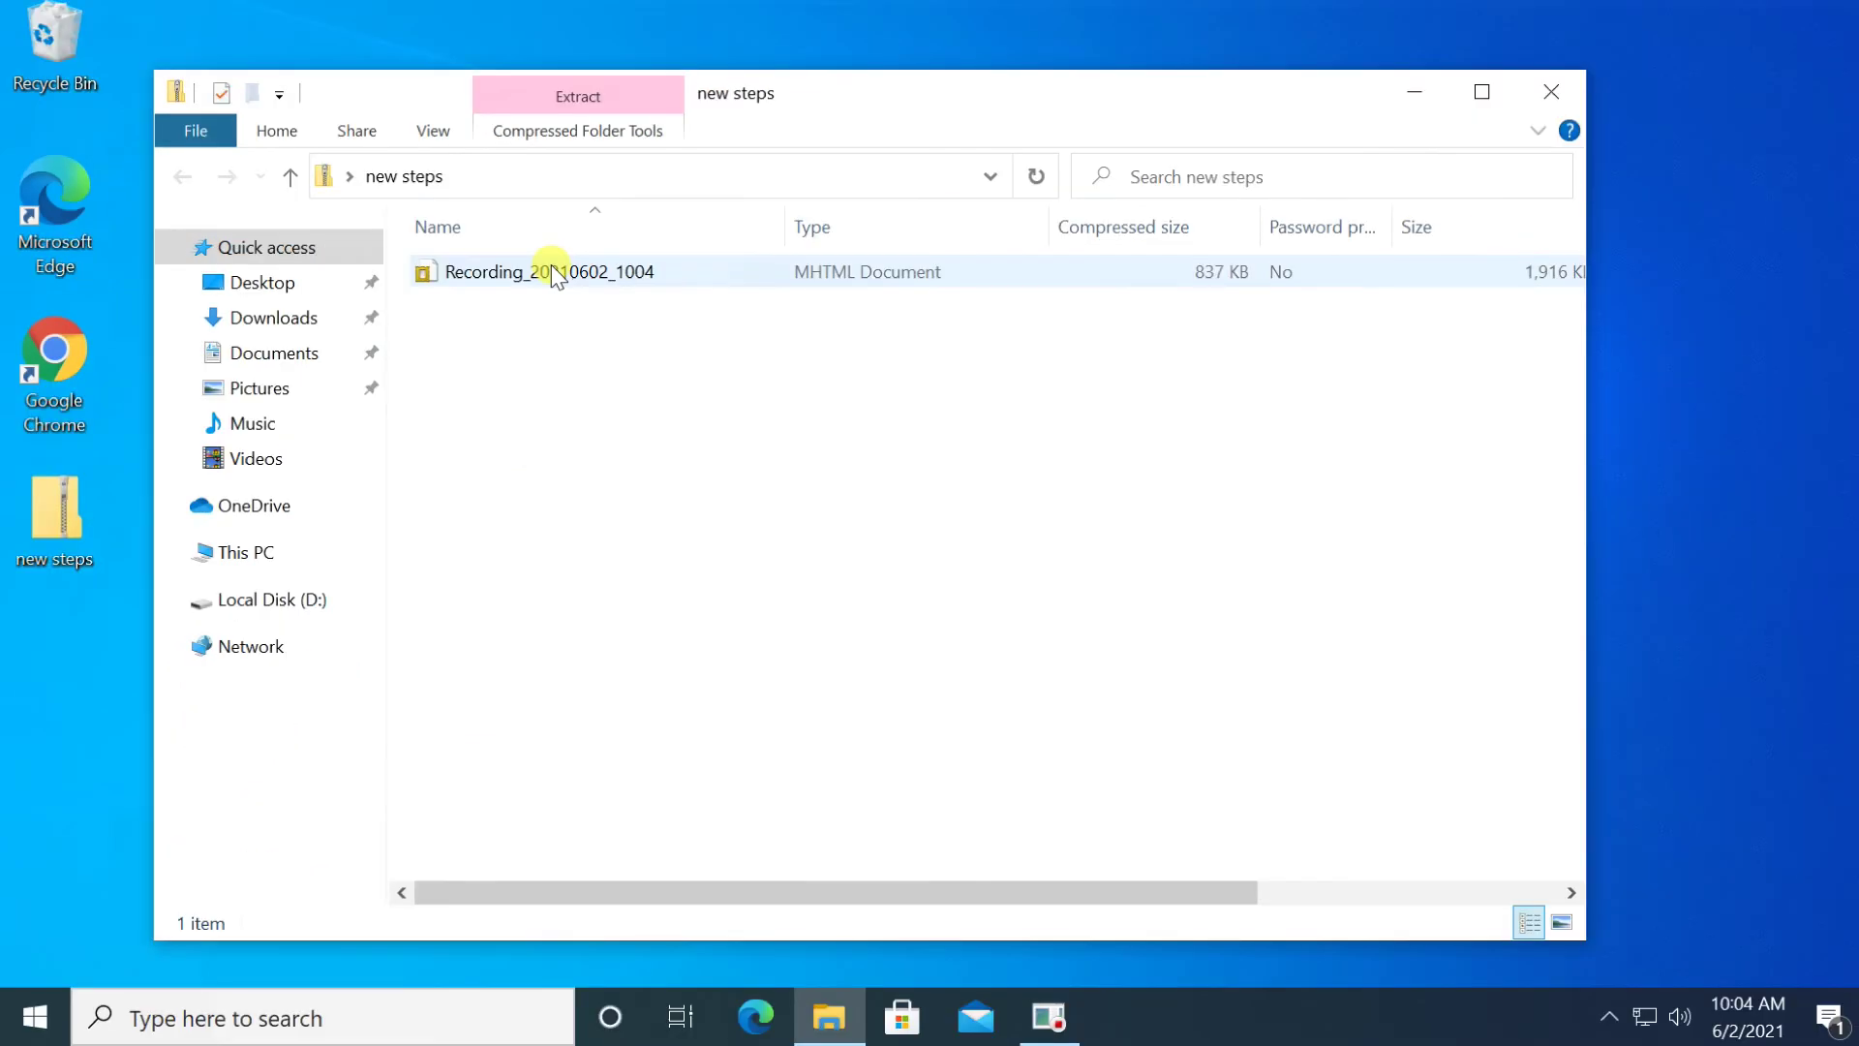
pyautogui.doubleClick(586, 272)
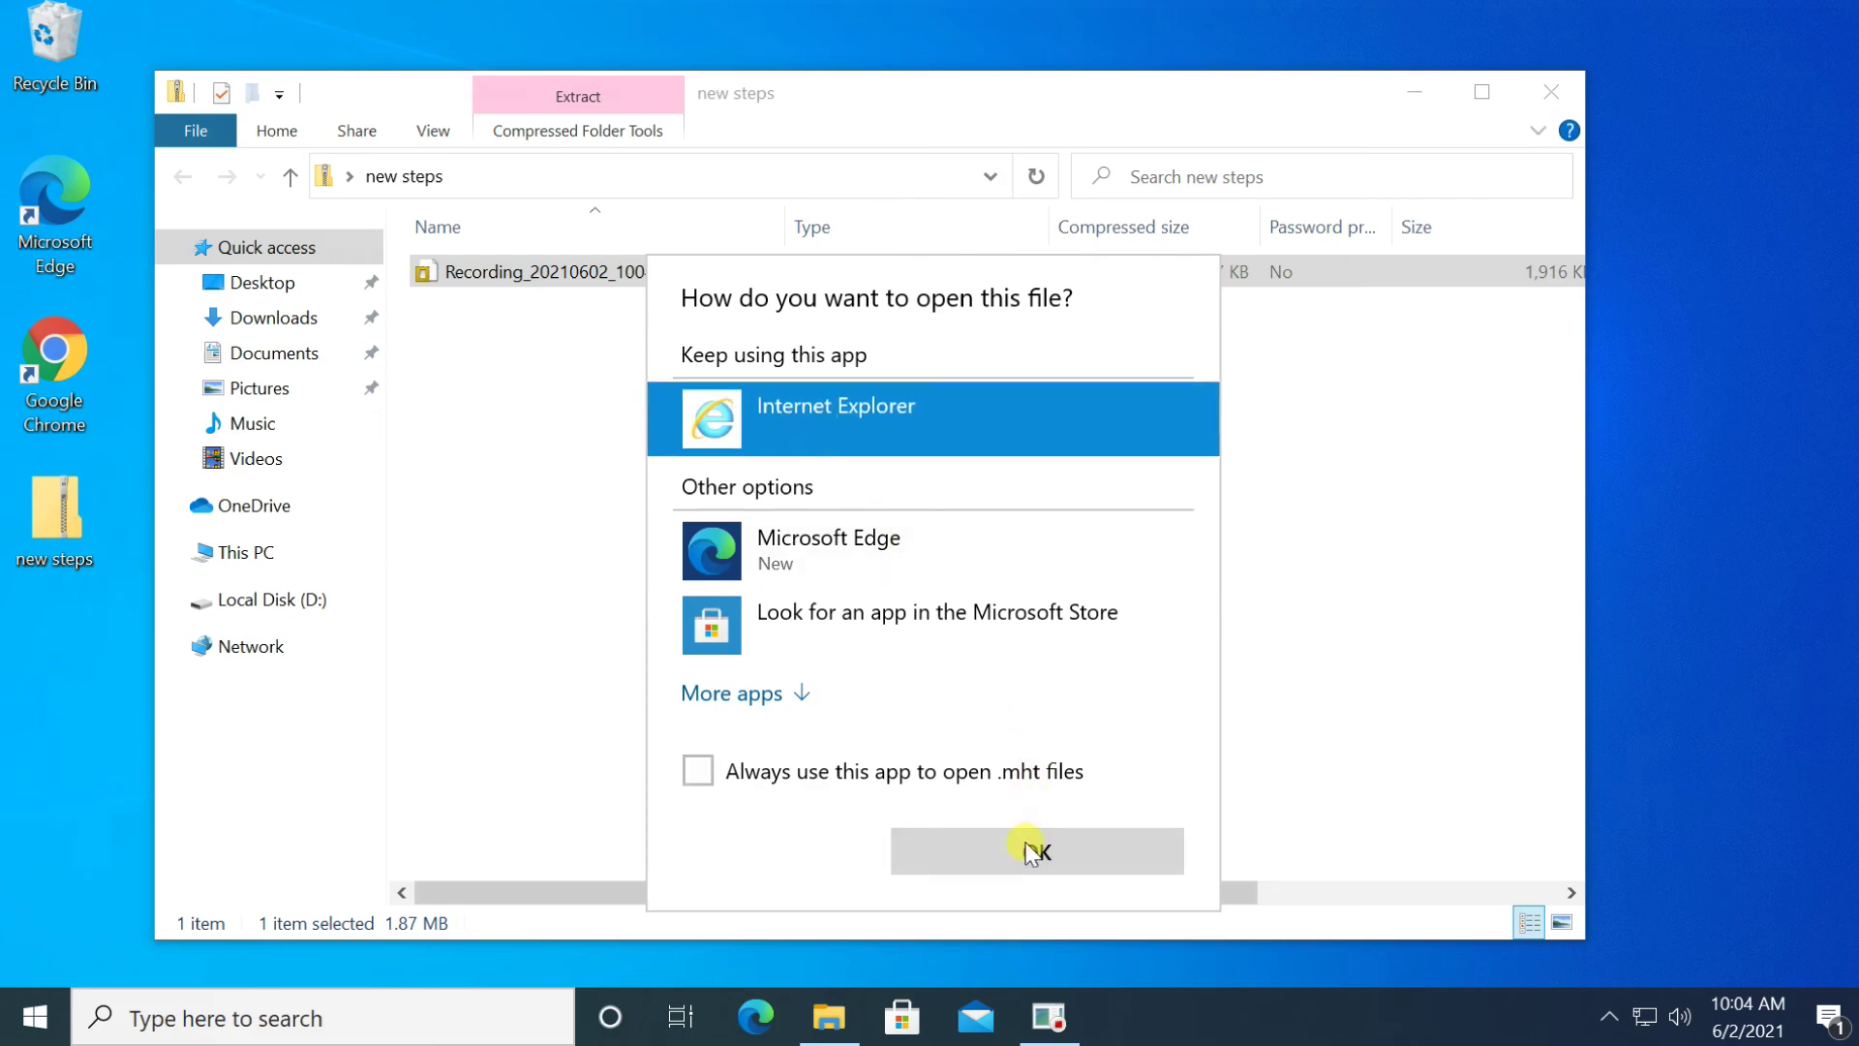
pyautogui.click(969, 849)
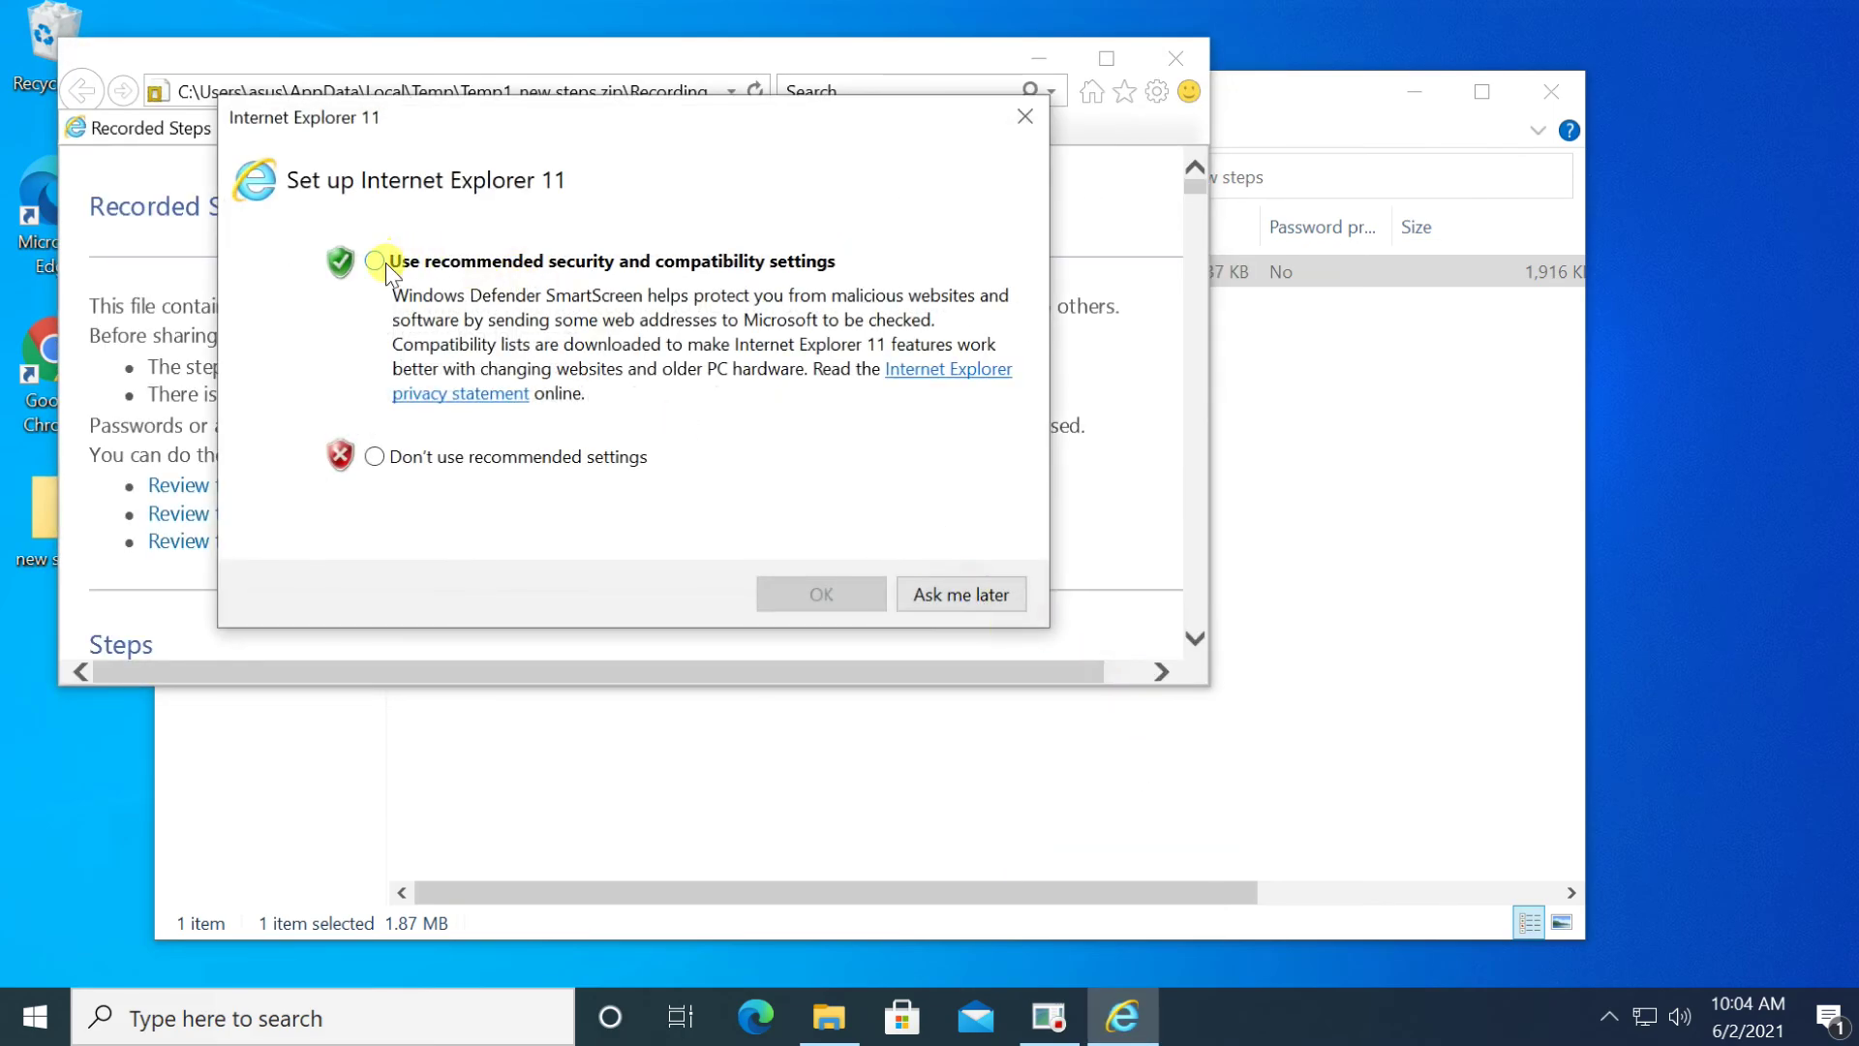
# - Accept Internet Explorer's recommended settings and close the extra Microsoft startup tab
pyautogui.click(374, 261)
pyautogui.click(821, 593)
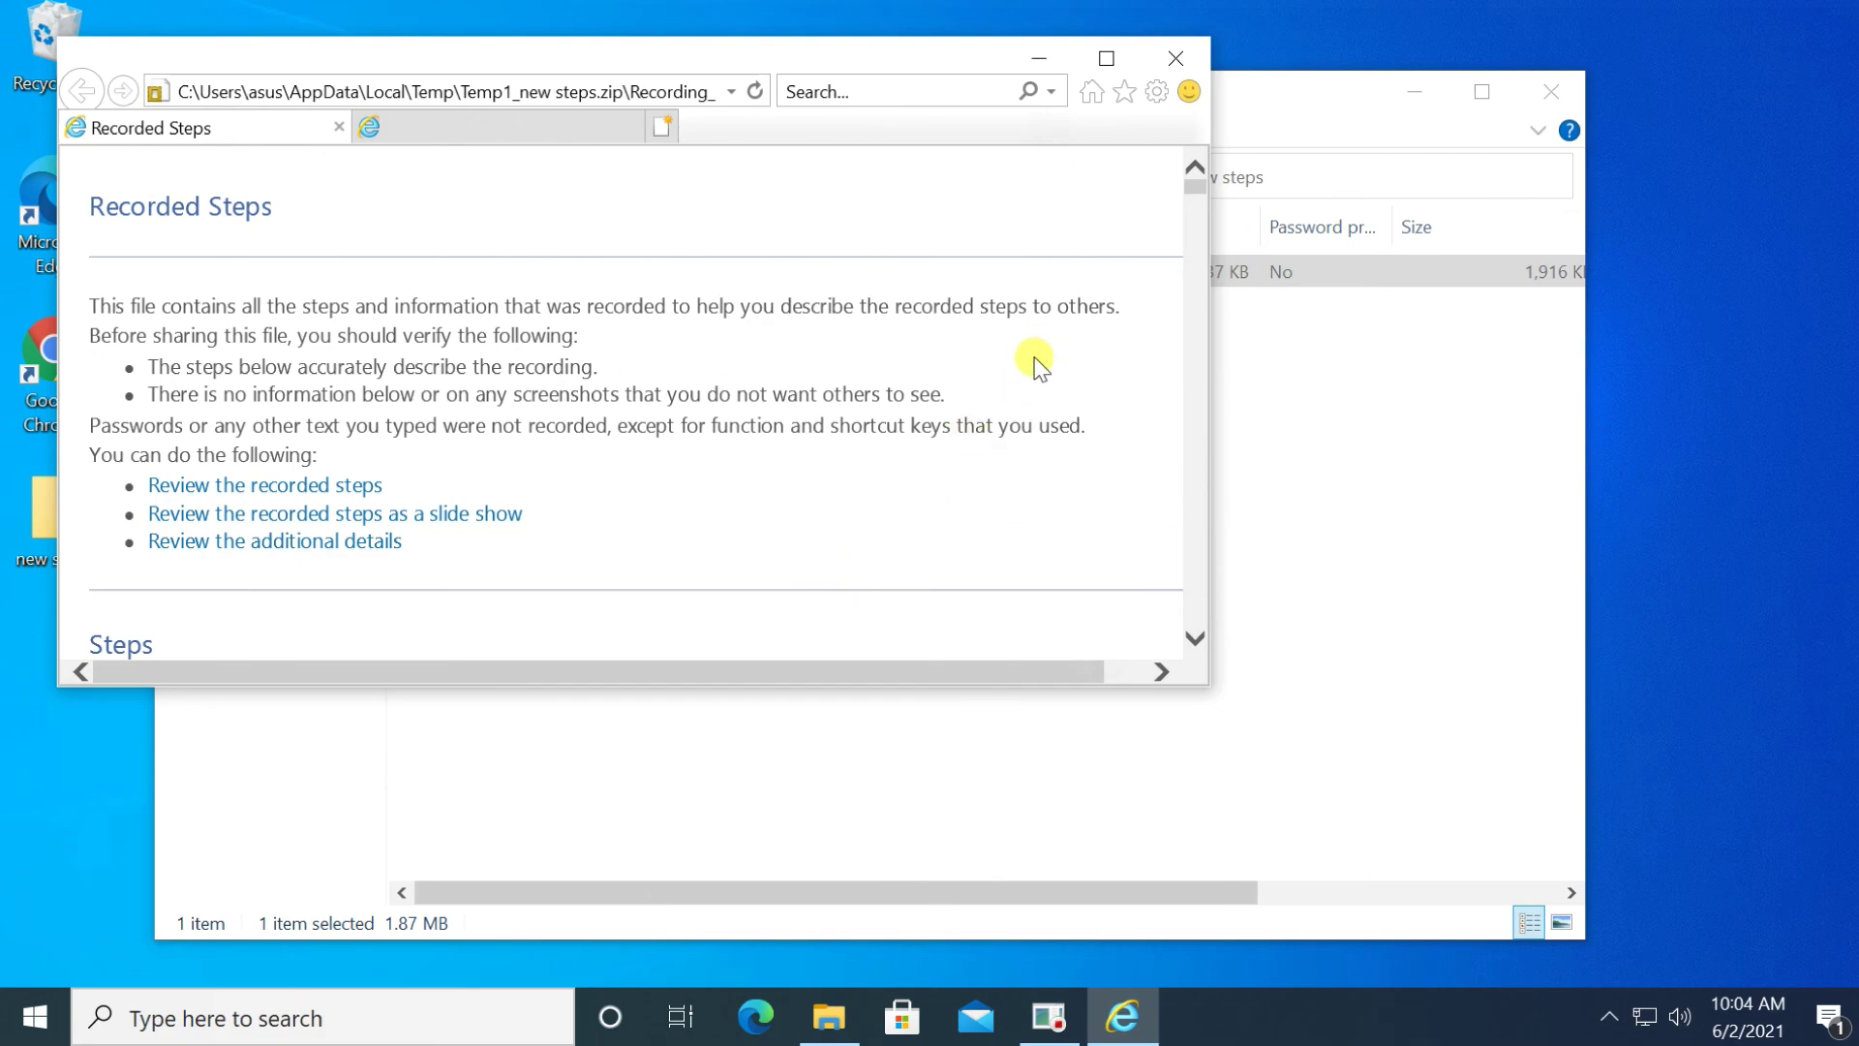
pyautogui.click(627, 128)
pyautogui.scroll(-2, 1082, 360)
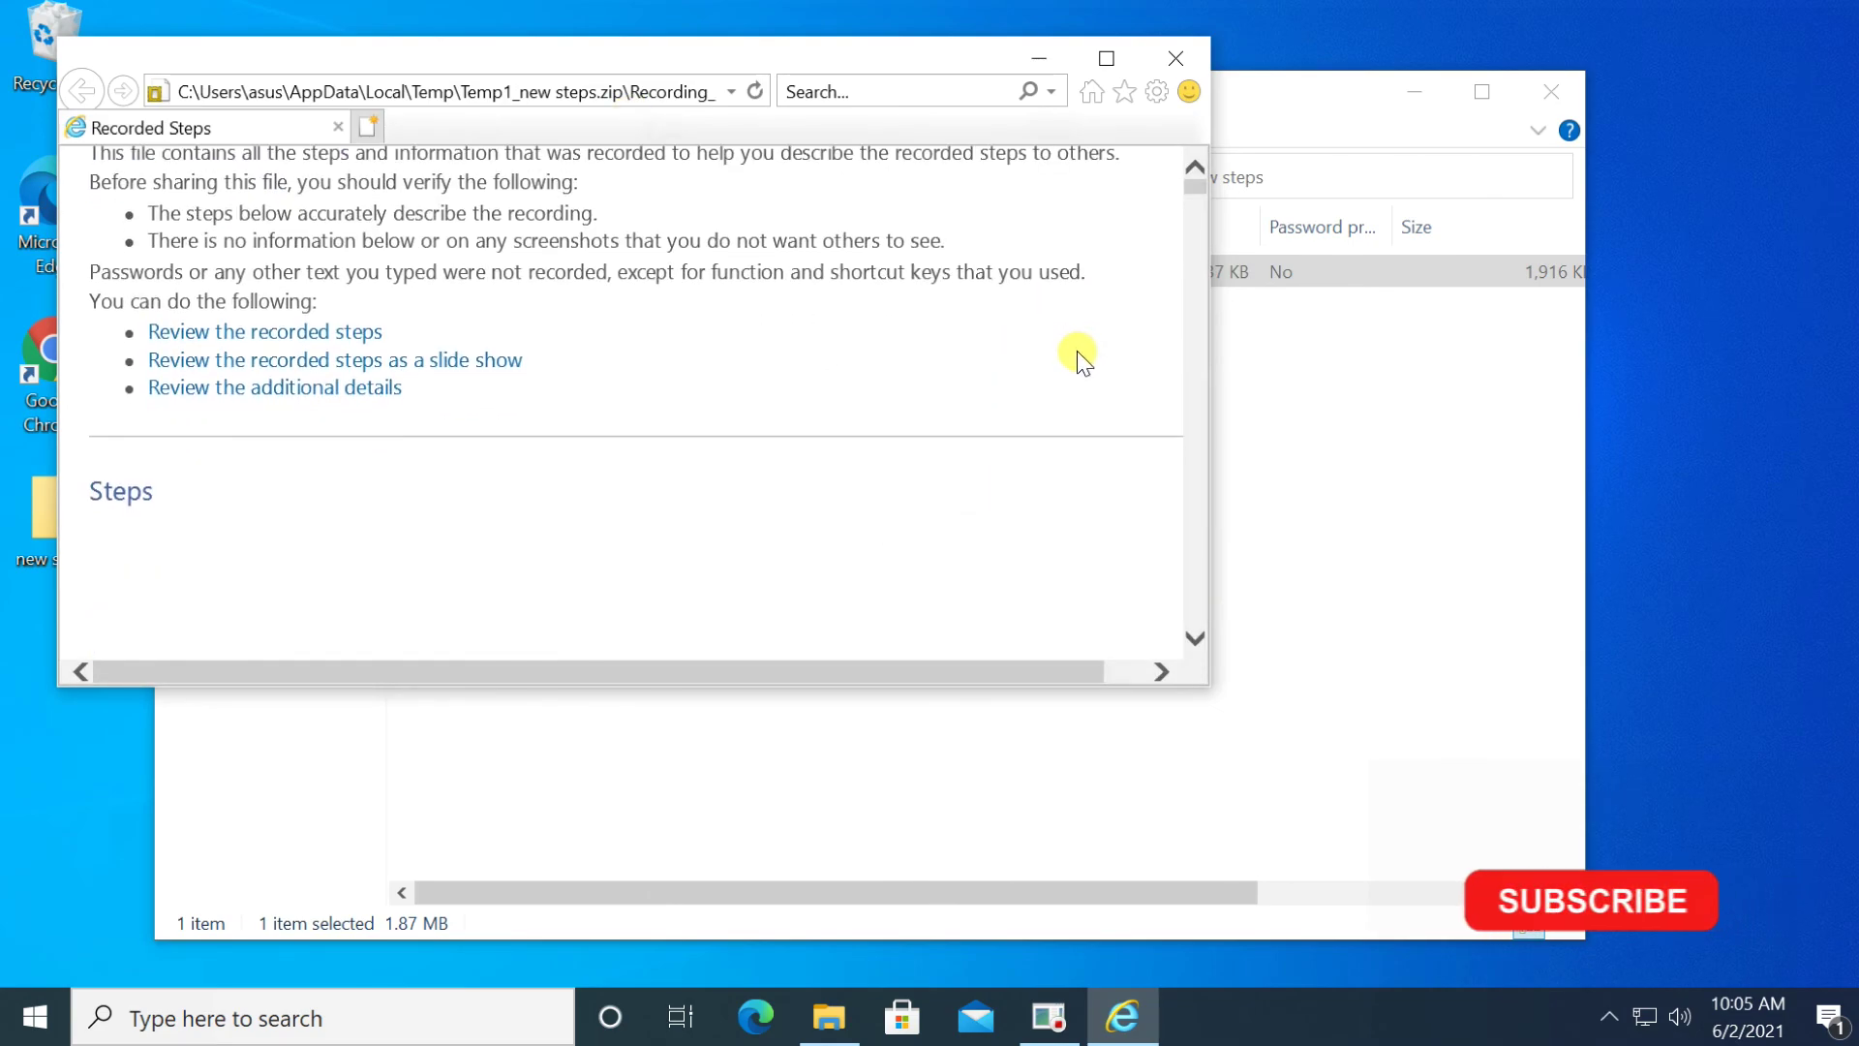
pyautogui.scroll(-4, 1077, 350)
# - Maximize the Recorded Steps report and scroll down to Step 13, the WhatsApp Desktop Store page
pyautogui.click(1106, 58)
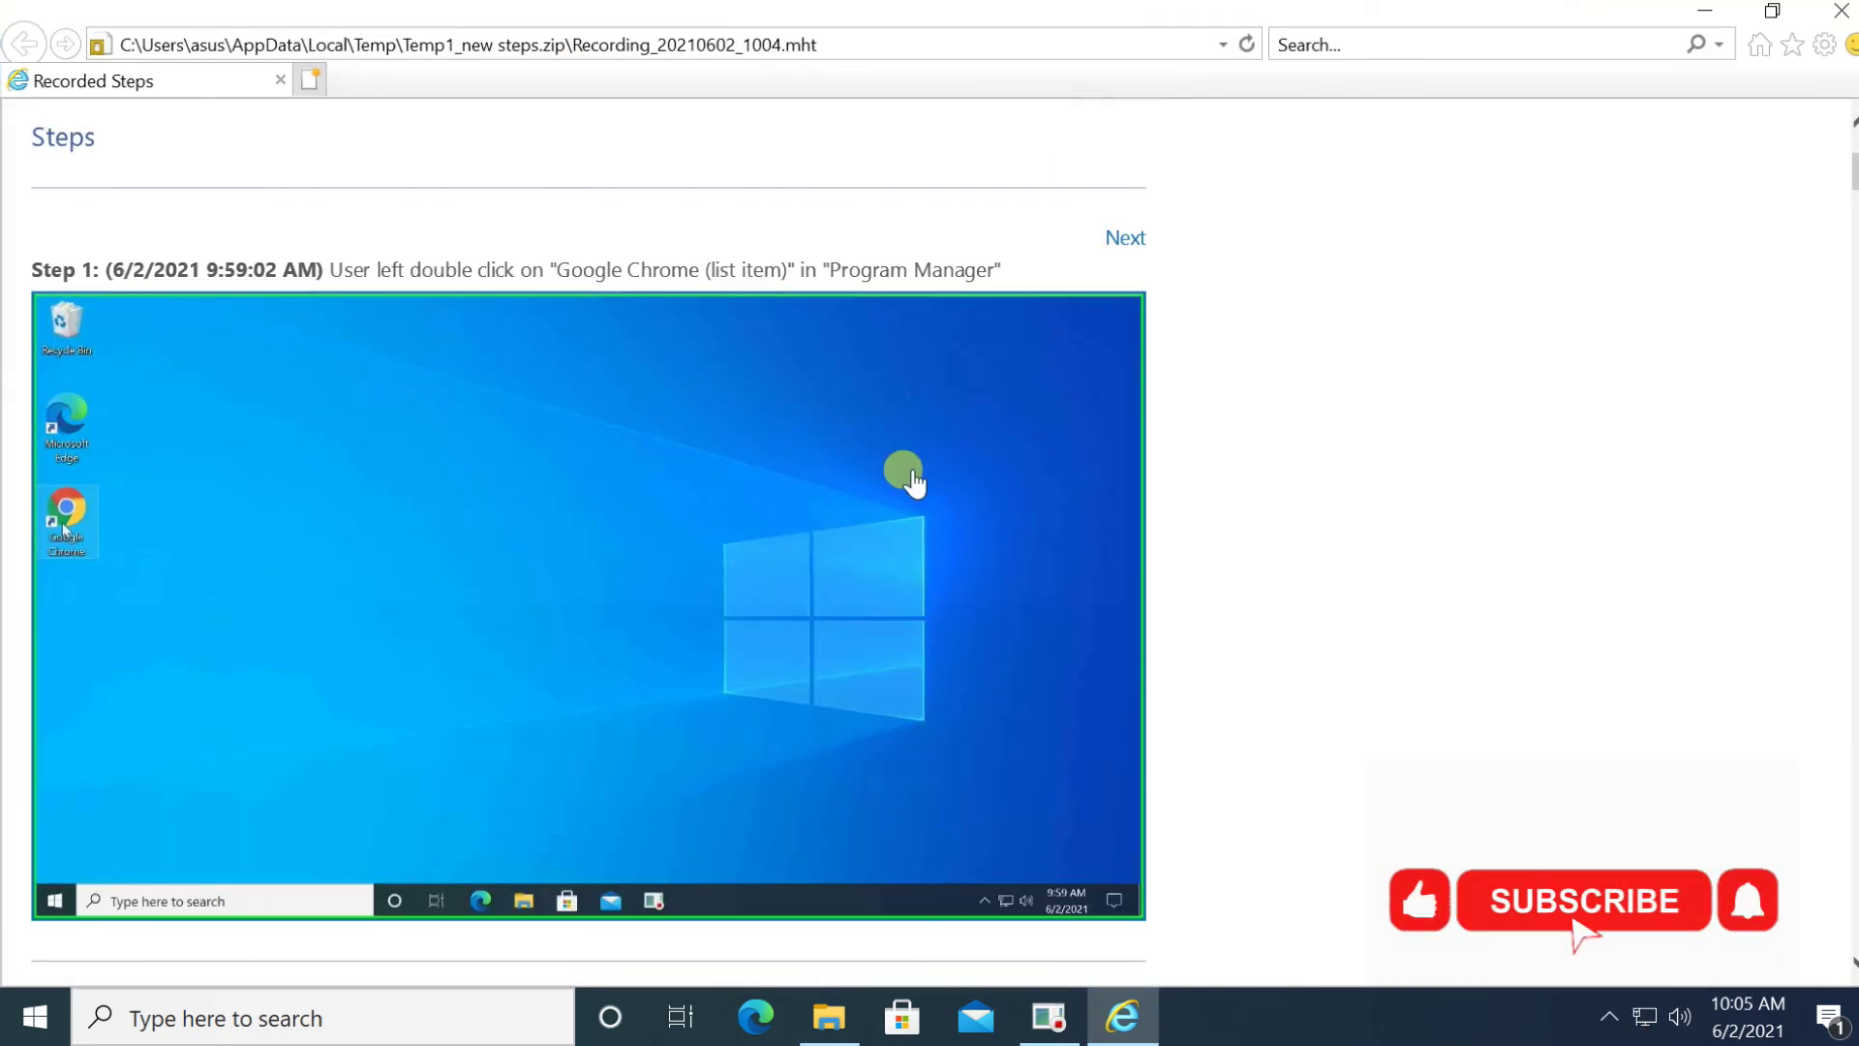
pyautogui.scroll(-10, 1298, 560)
pyautogui.scroll(3, 1299, 560)
pyautogui.scroll(-13, 1298, 560)
pyautogui.scroll(-5, 1298, 559)
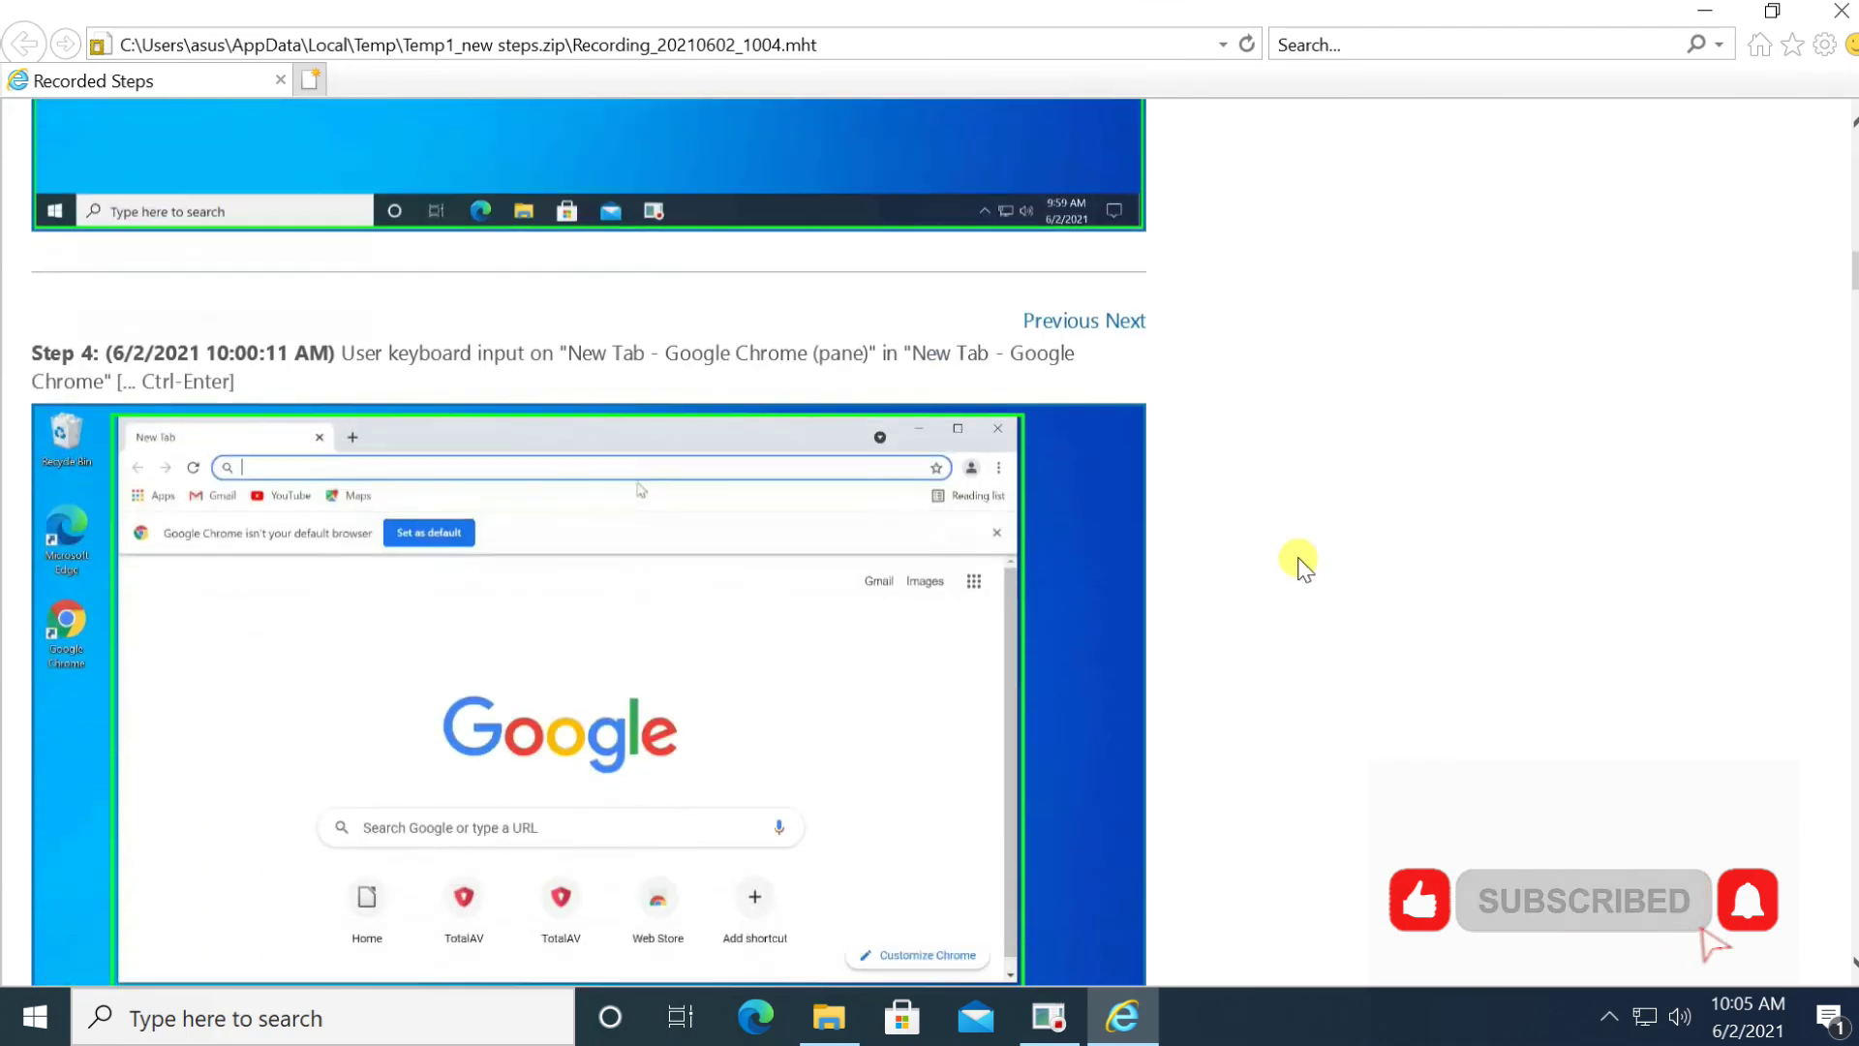
pyautogui.scroll(-2, 1278, 554)
pyautogui.scroll(-10, 1551, 608)
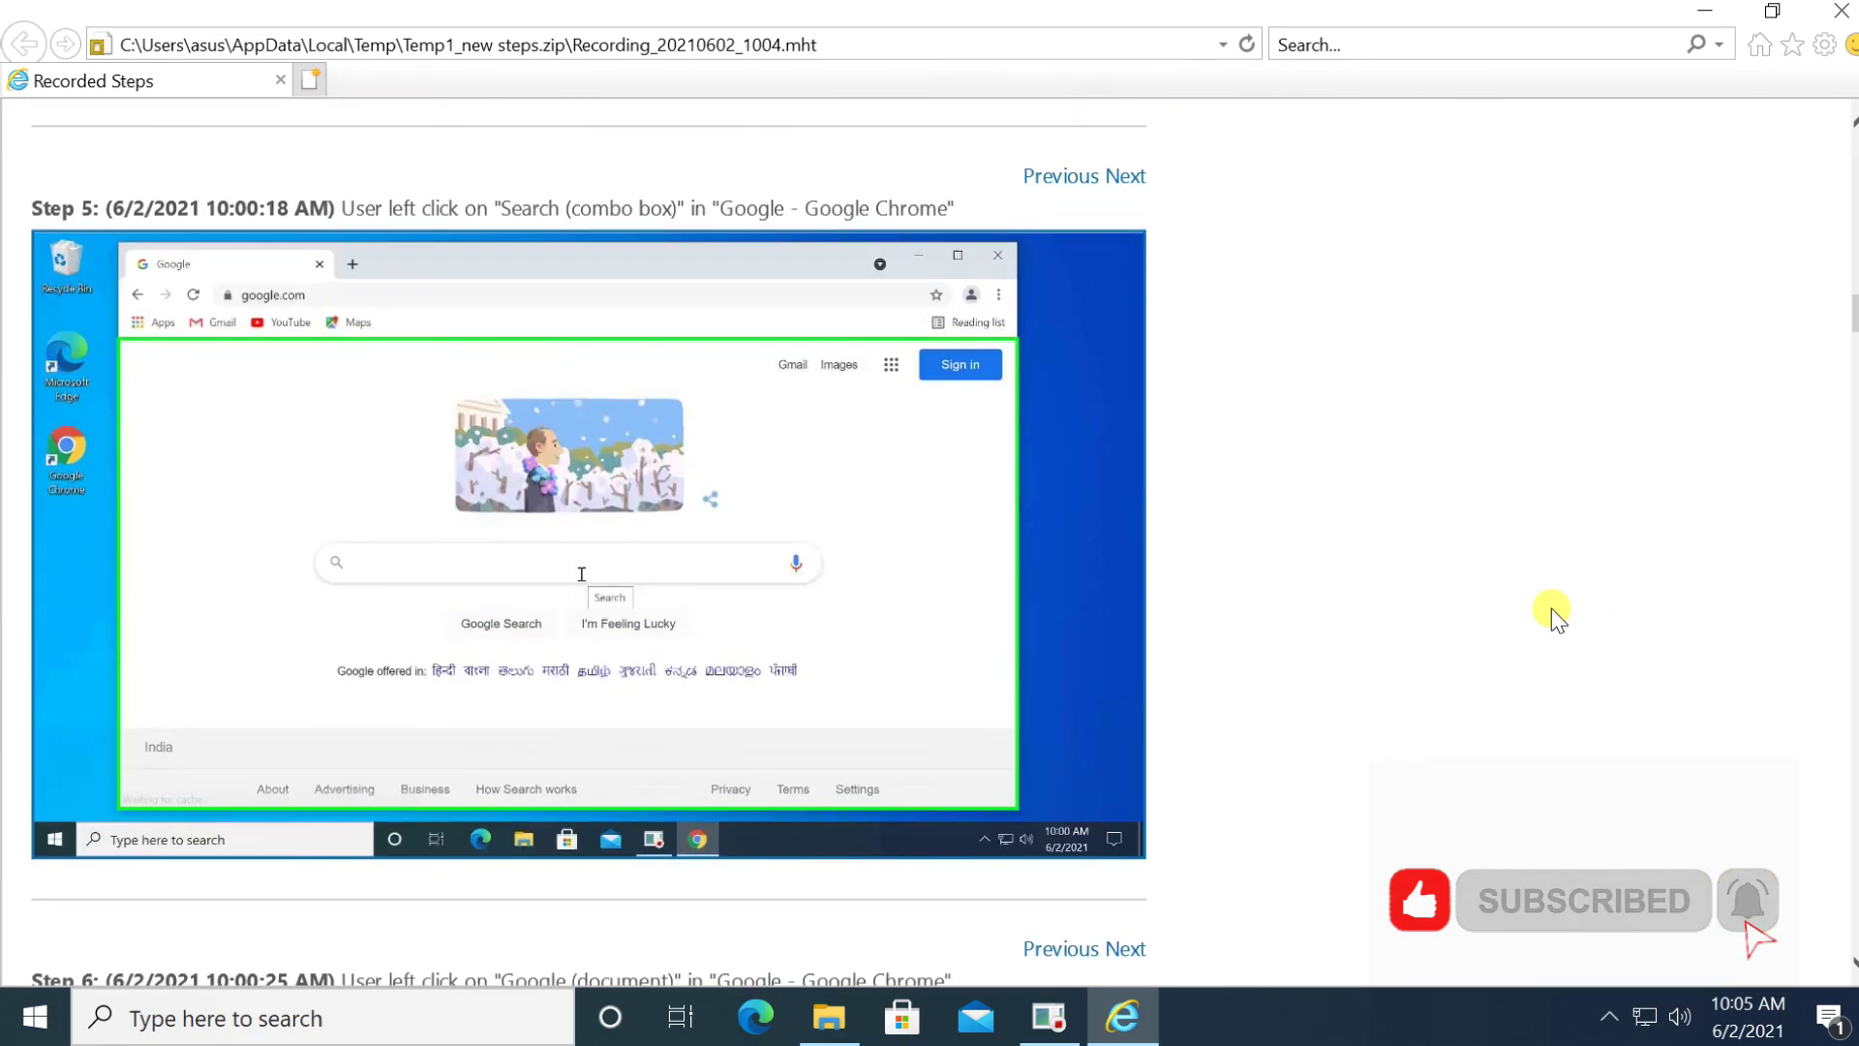
pyautogui.scroll(-10, 1462, 590)
pyautogui.scroll(-9, 1464, 591)
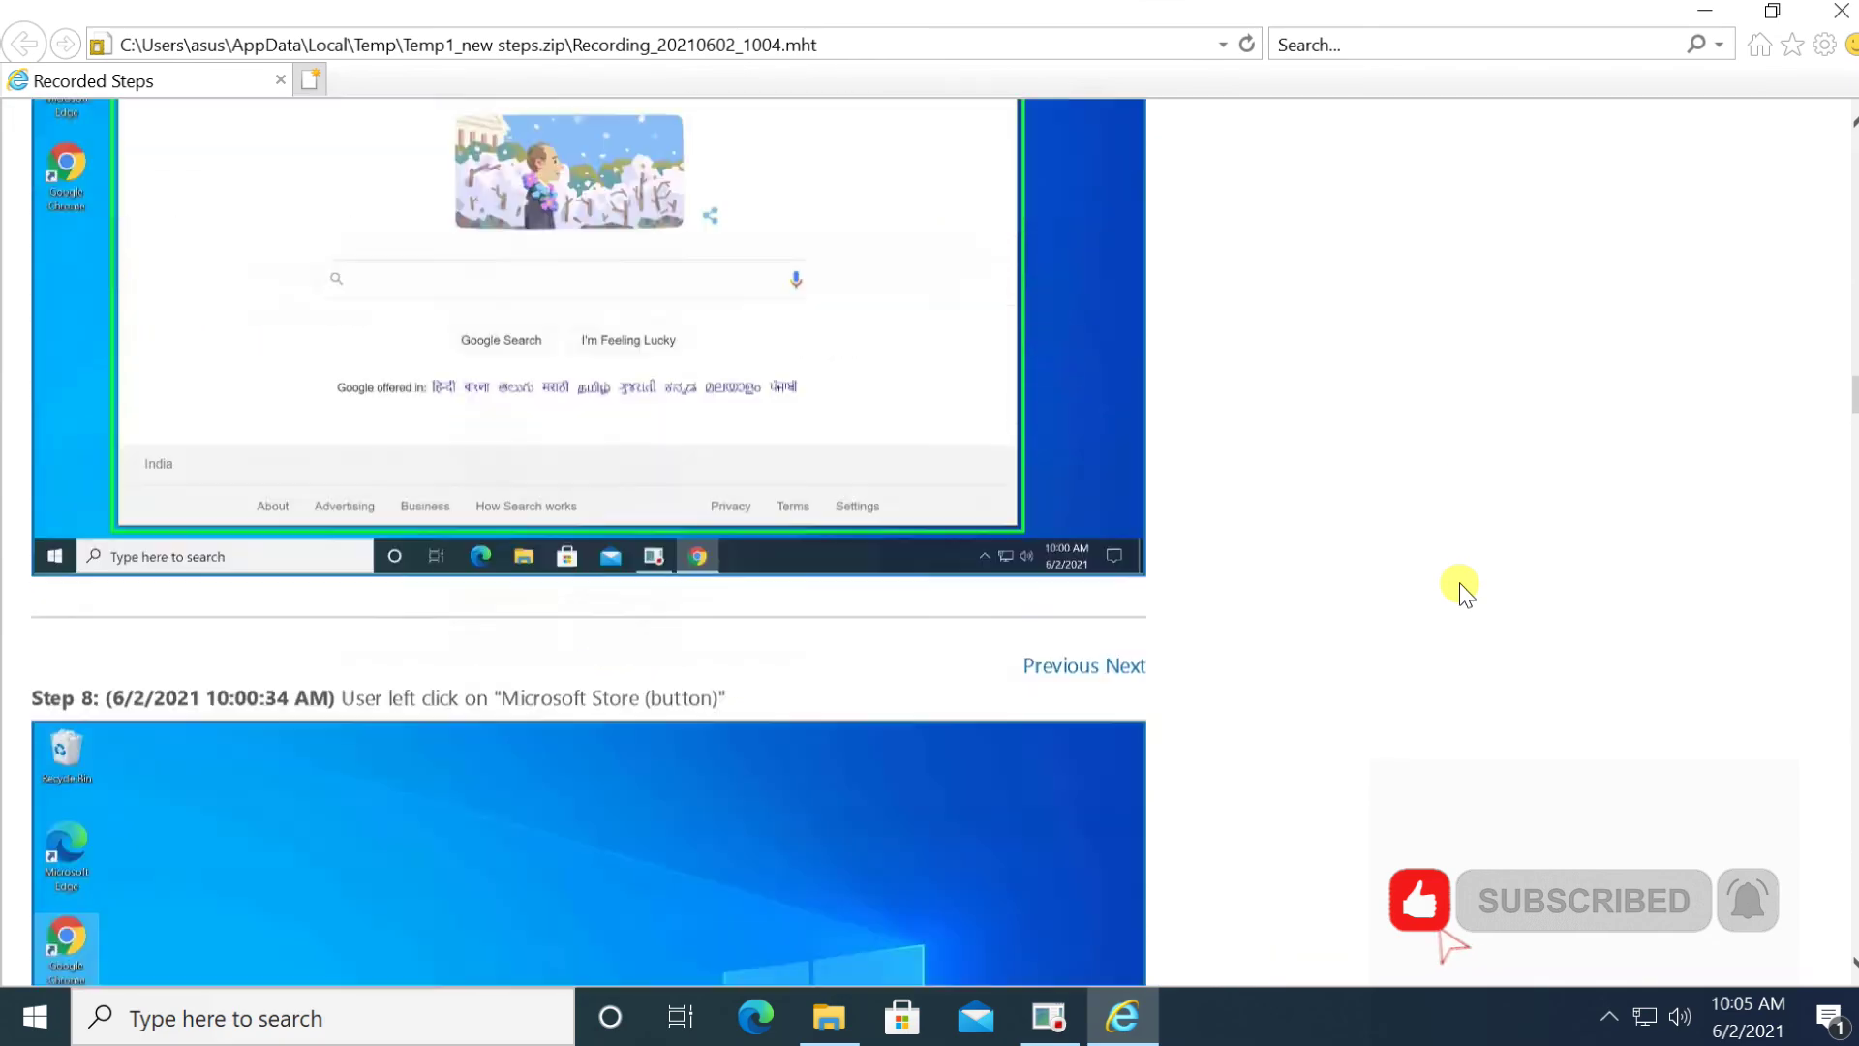
pyautogui.scroll(-10, 1462, 591)
pyautogui.scroll(1, 1414, 619)
pyautogui.scroll(-5, 1549, 586)
pyautogui.scroll(-5, 1457, 588)
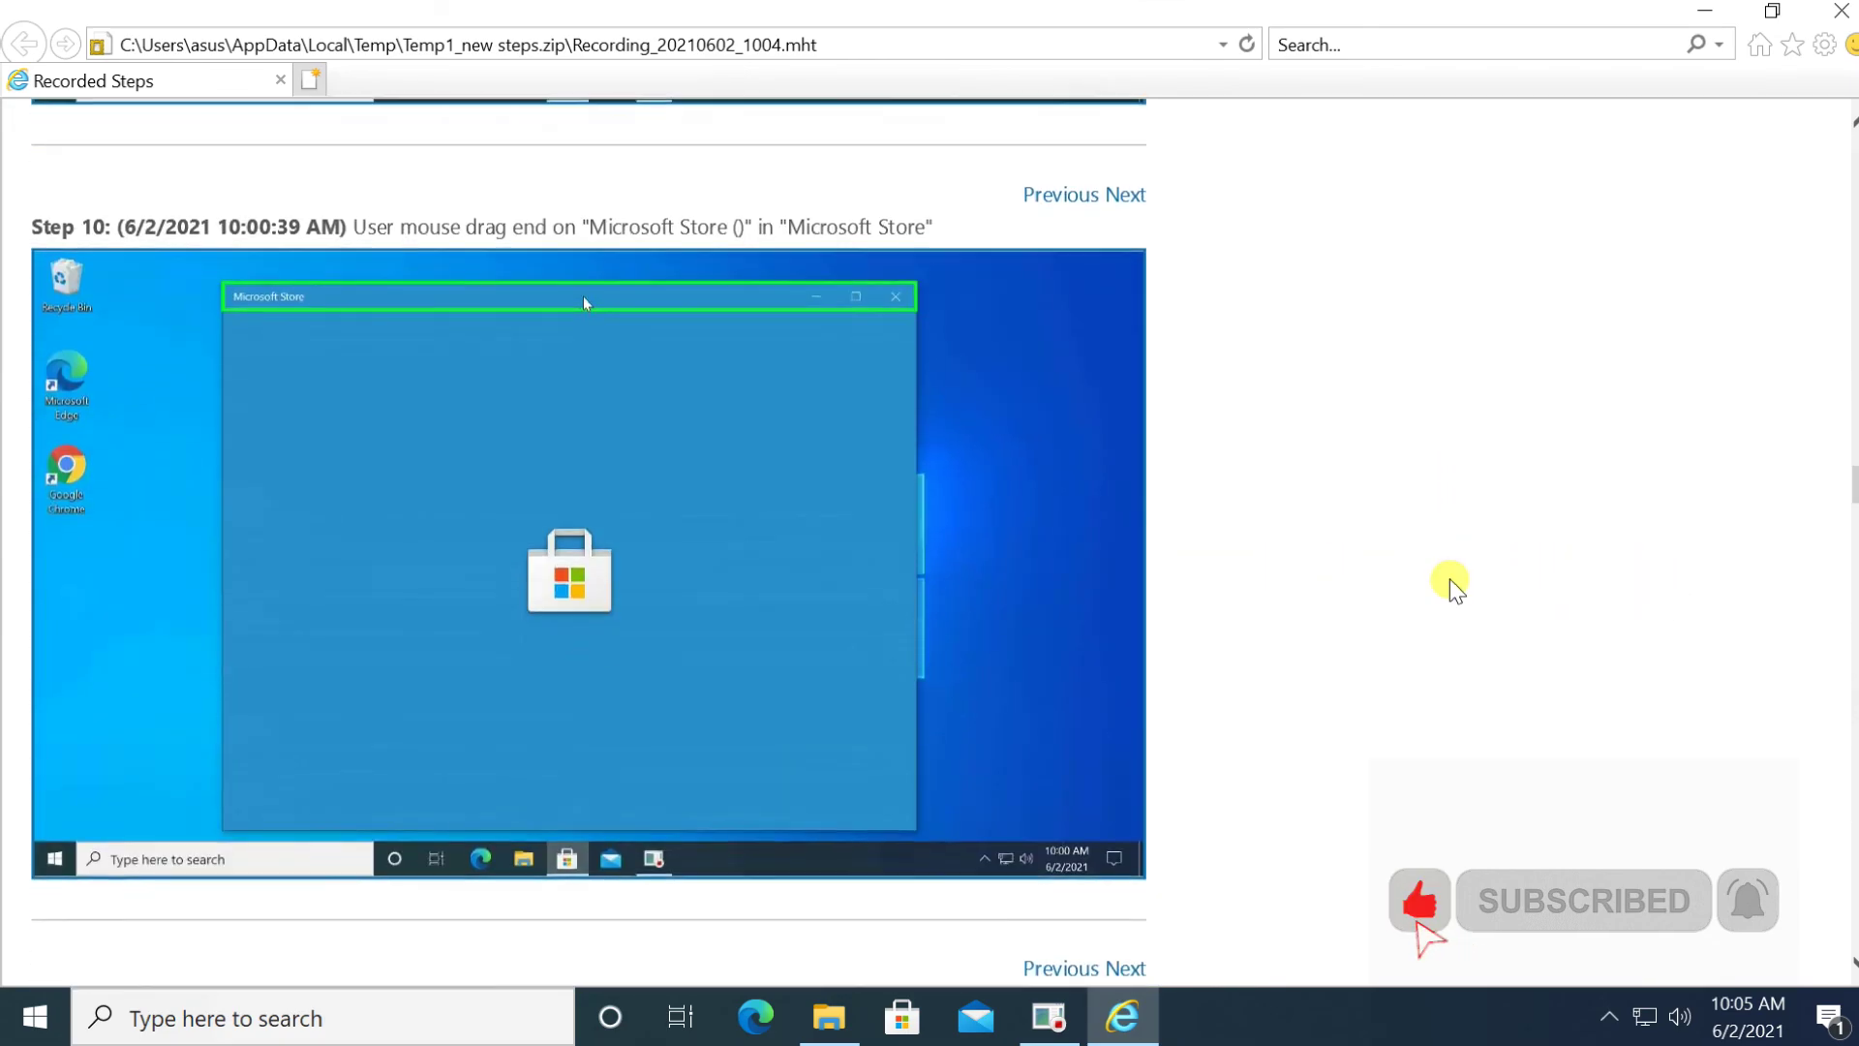
pyautogui.scroll(-13, 1452, 586)
pyautogui.scroll(-5, 1453, 585)
pyautogui.scroll(-3, 1452, 586)
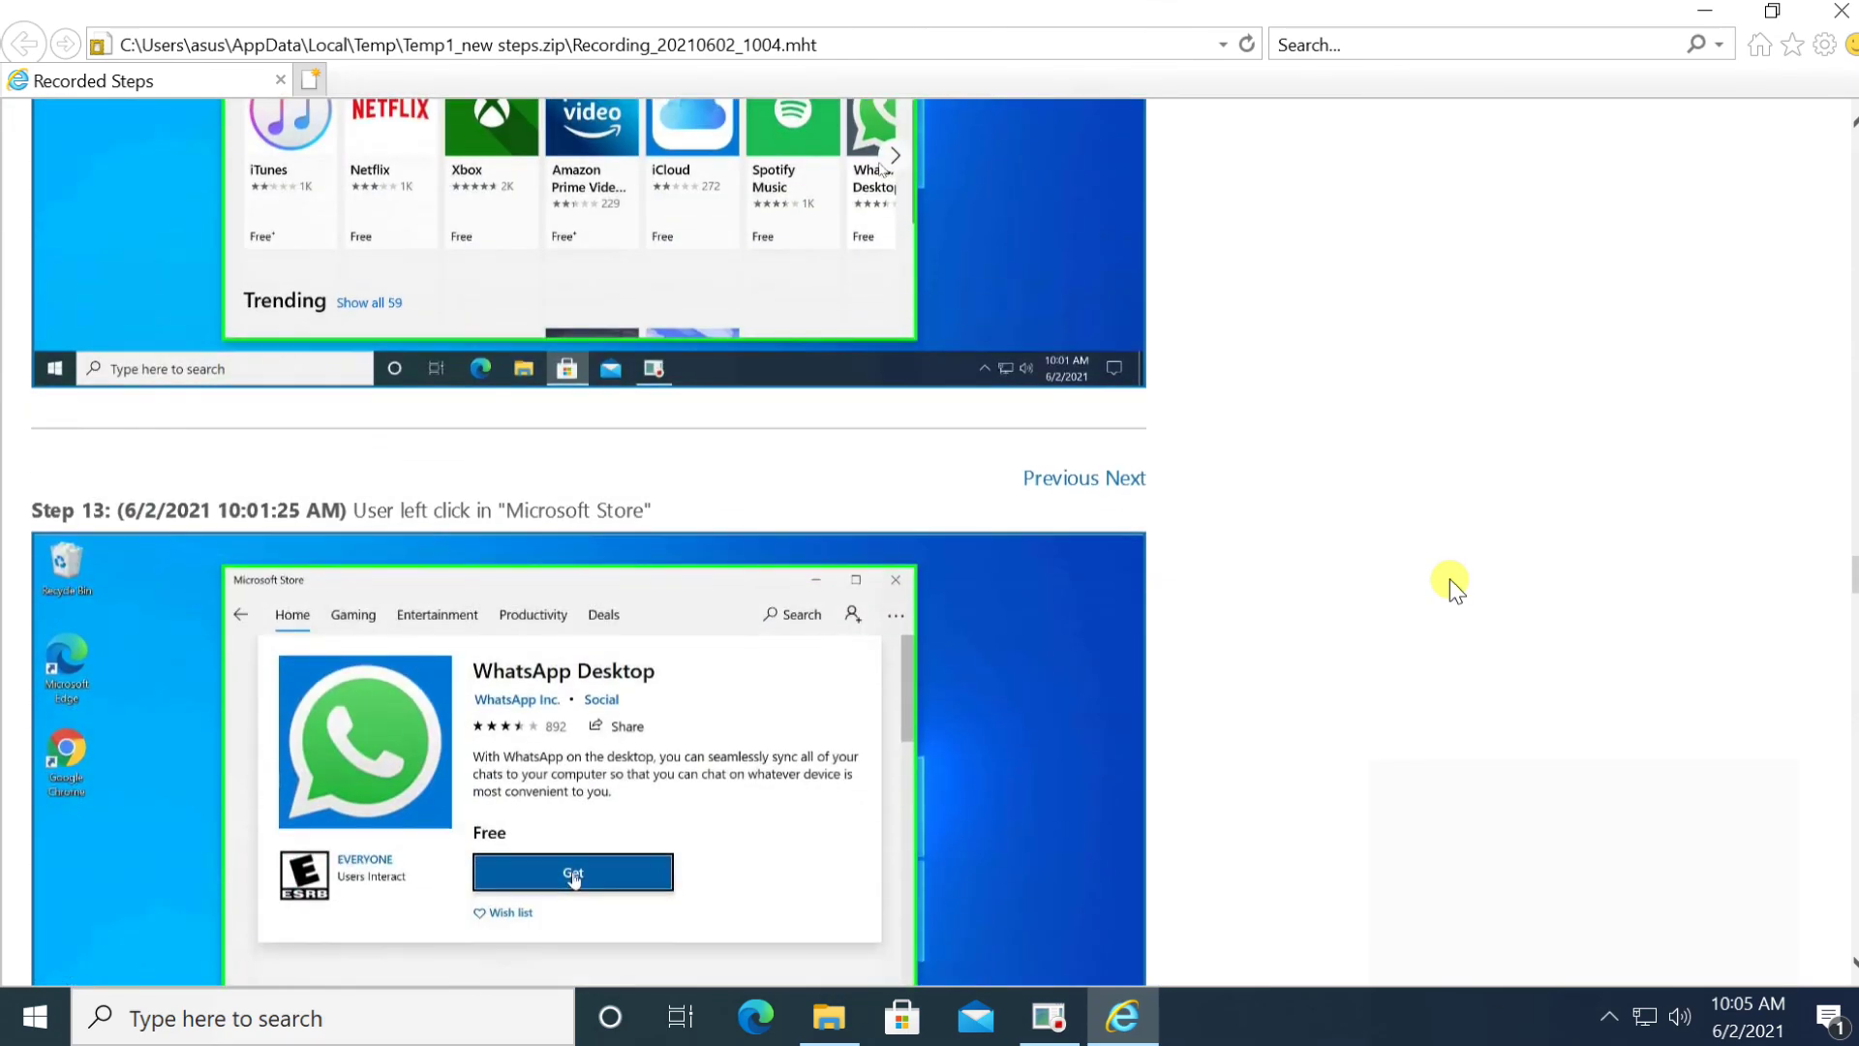